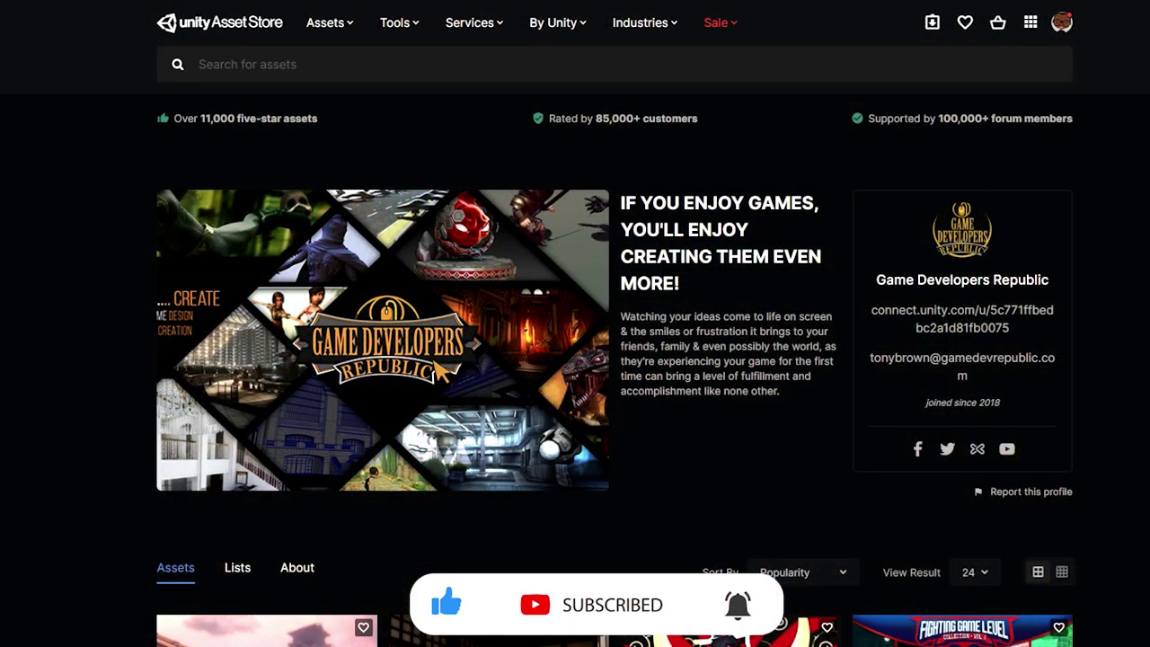
Open the free Wire Frame Training Character product page from the publisher's grid and scroll through its details.
scroll(440, 368, down, 5)
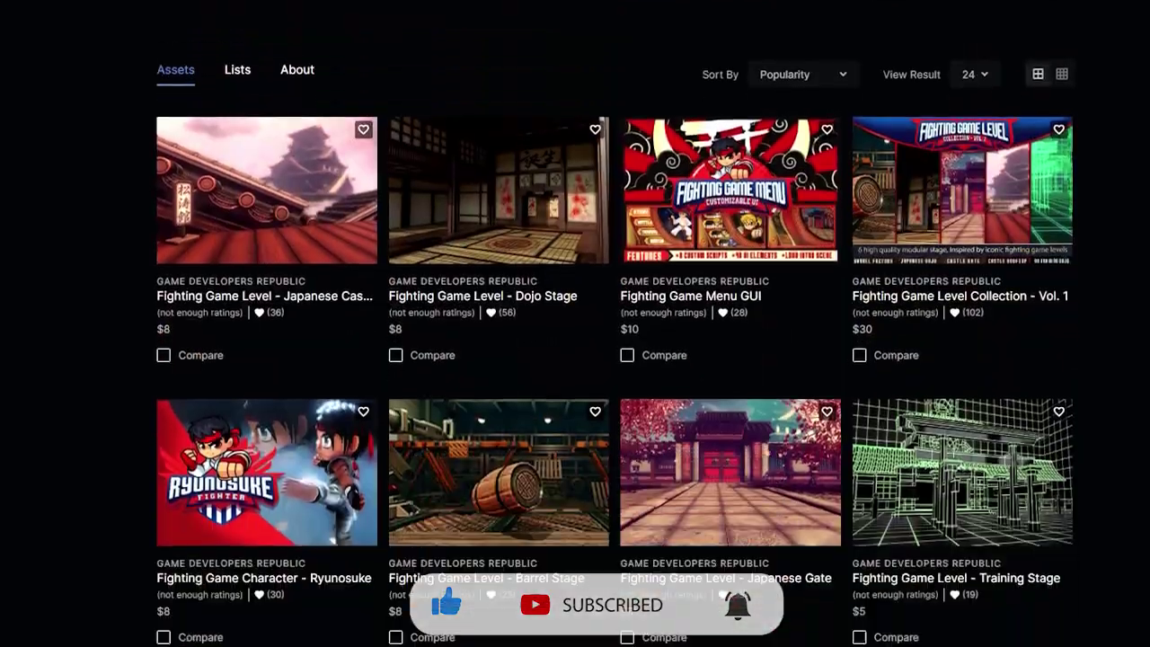
scroll(841, 363, down, 4)
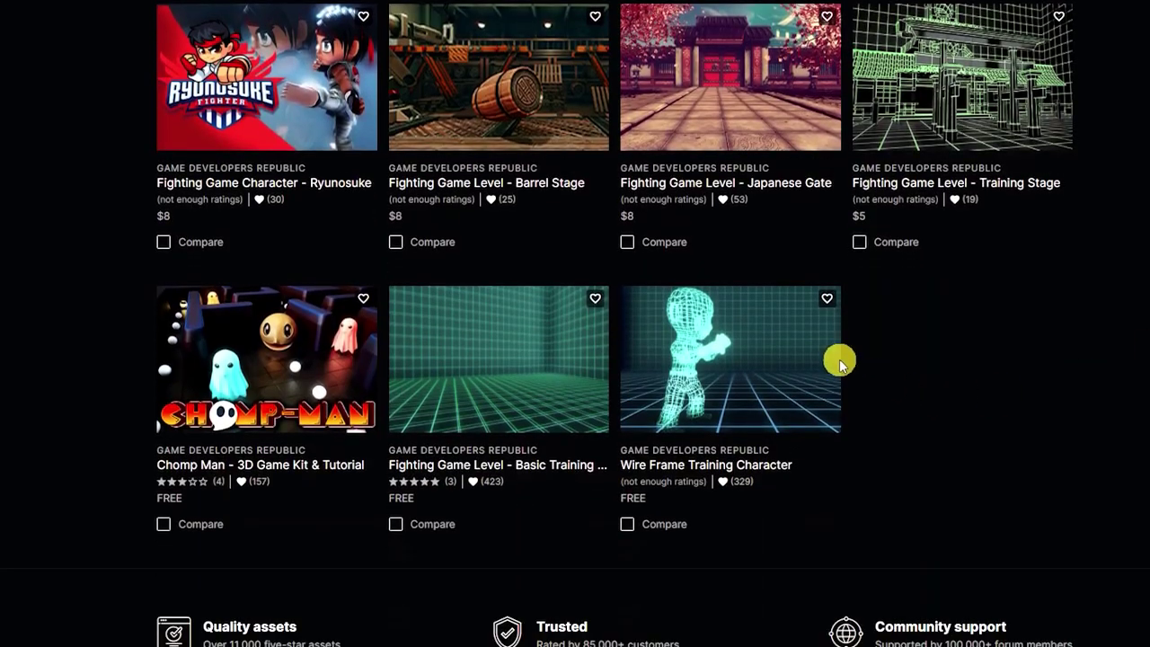
mouse_move(742, 340)
click(742, 340)
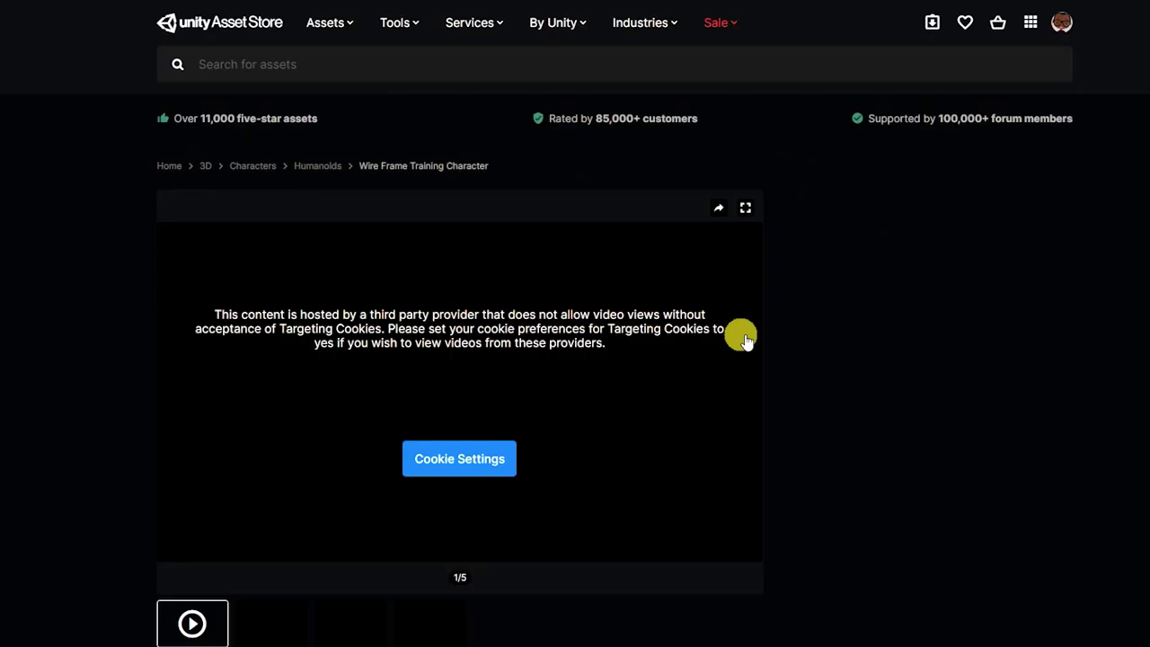
scroll(742, 340, down, 1)
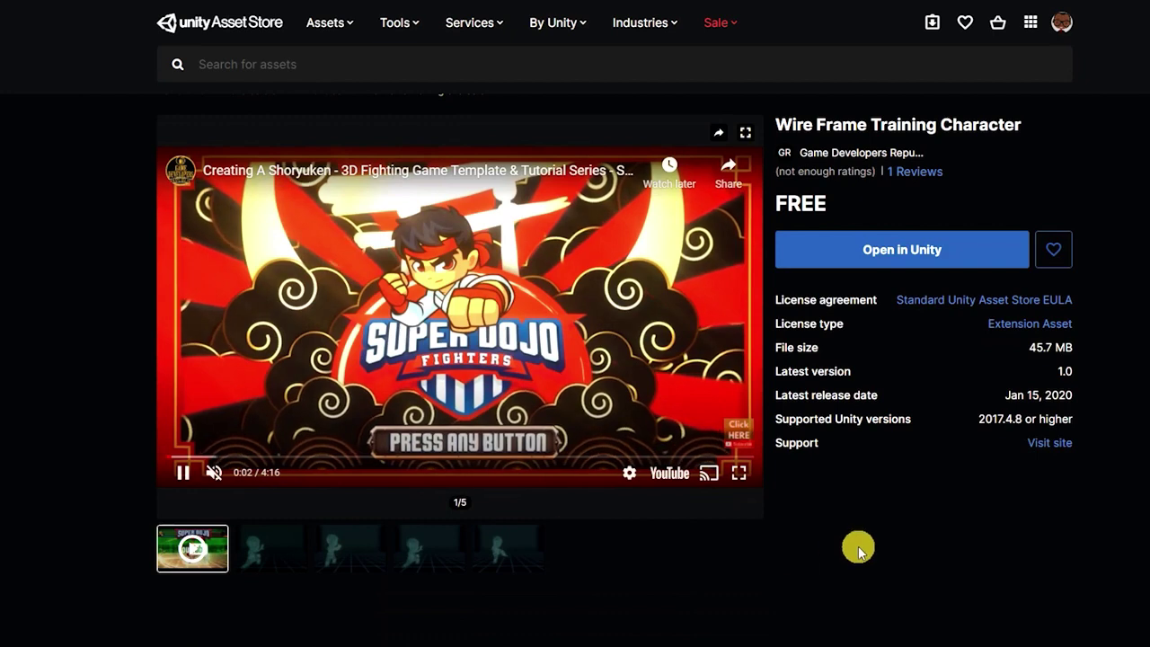
scroll(896, 519, down, 1)
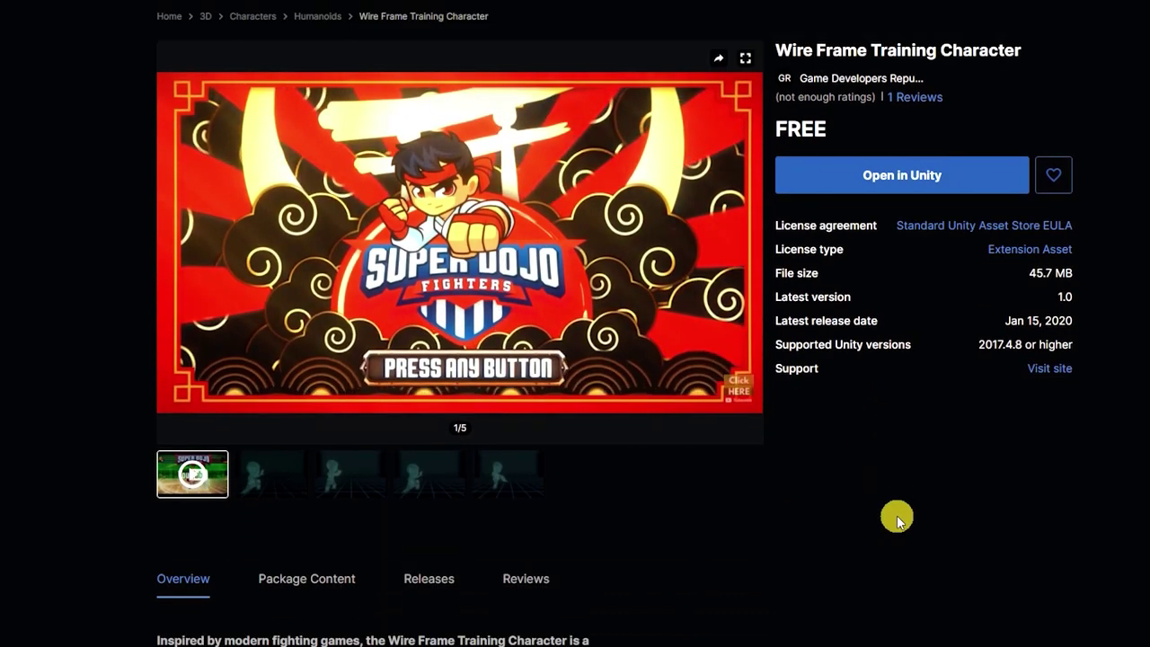
scroll(896, 519, down, 1)
scroll(897, 519, down, 1)
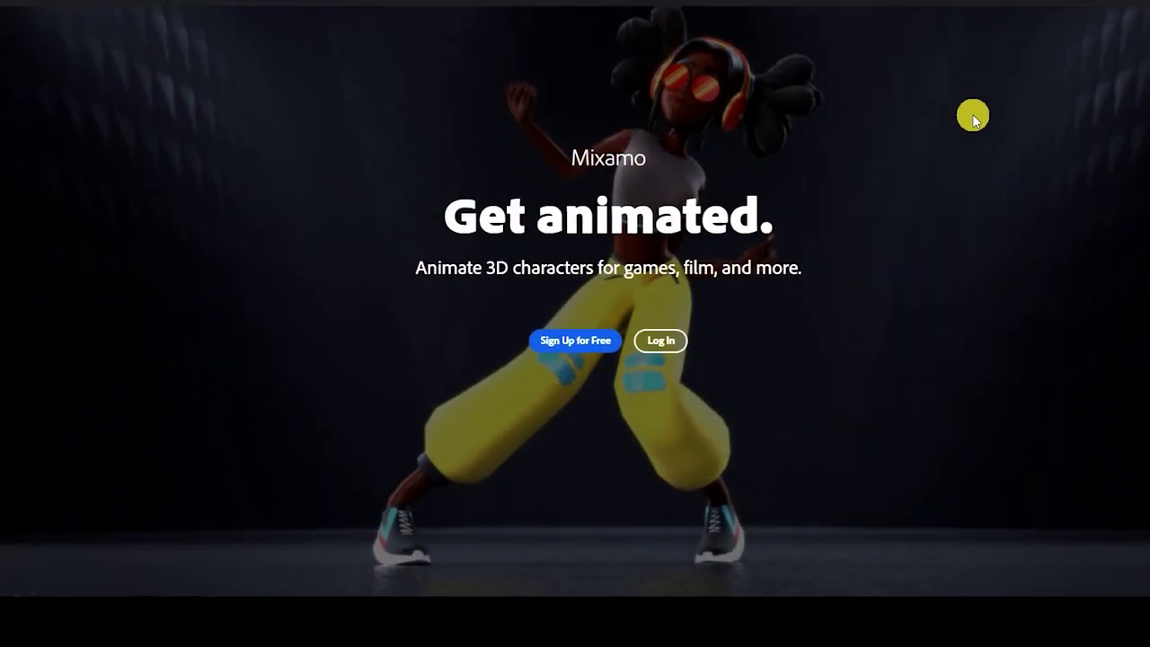
Scroll down through the Mixamo page and its animation clip thumbnails.
scroll(973, 117, down, 5)
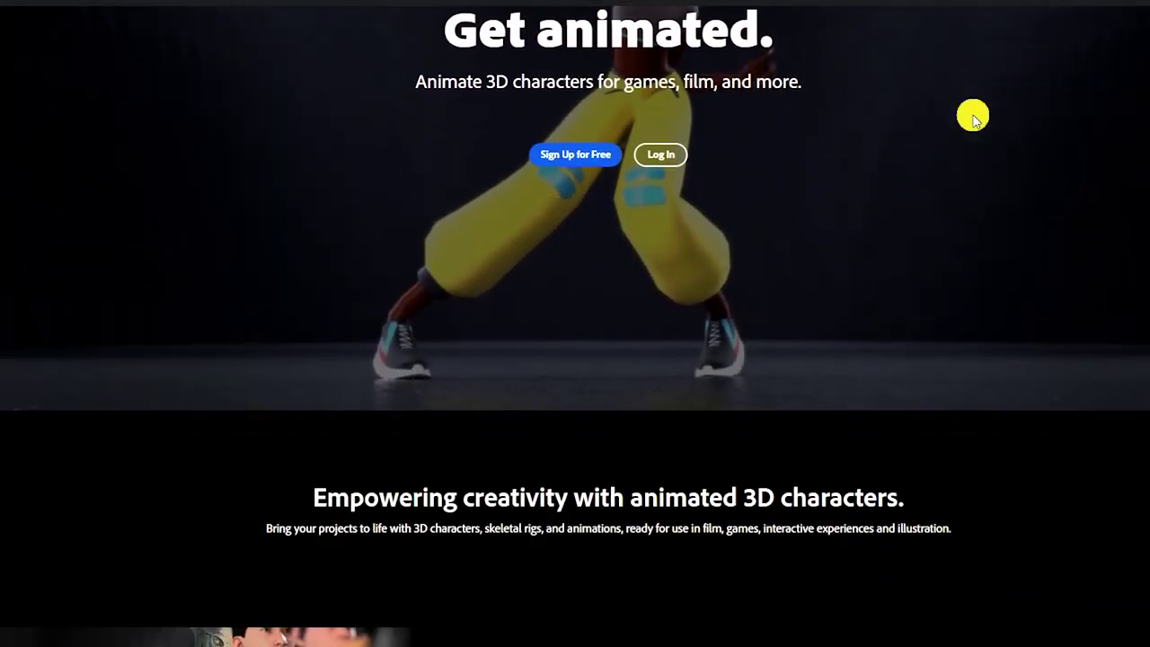
scroll(972, 117, down, 2)
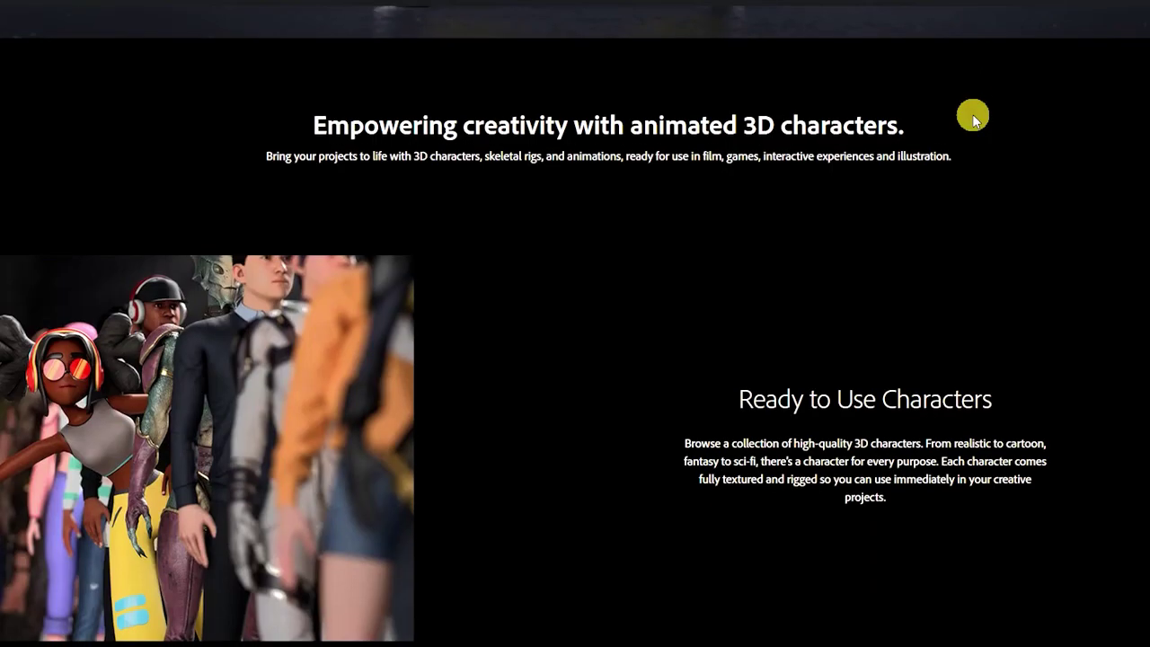
scroll(973, 115, down, 7)
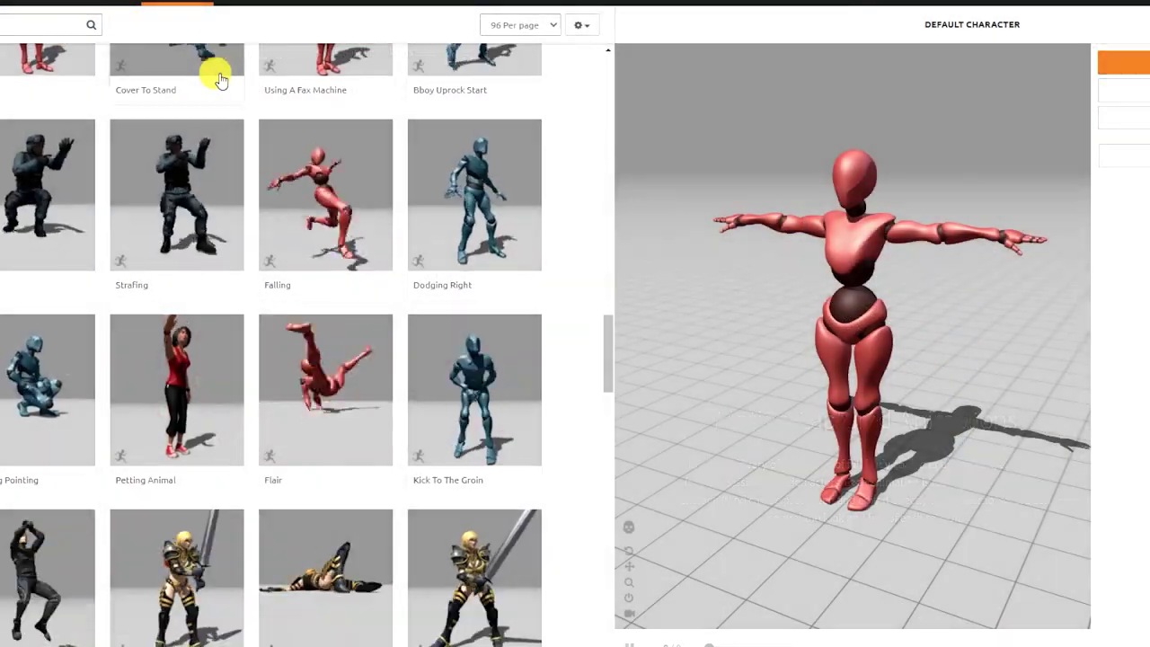
scroll(221, 81, down, 3)
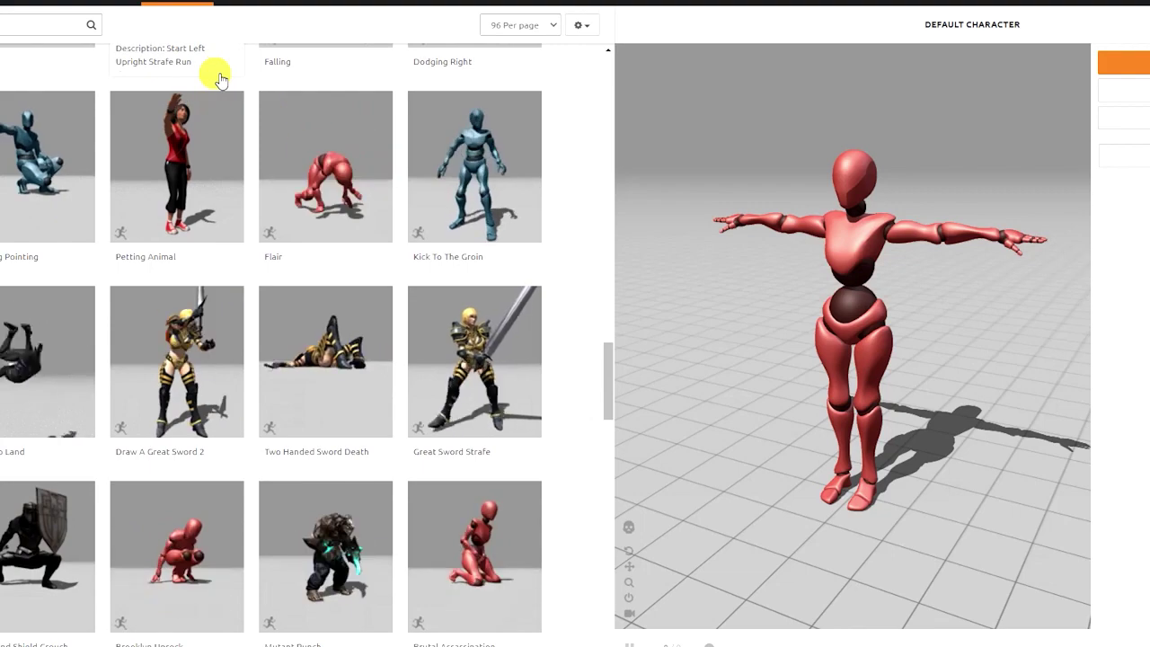
scroll(220, 79, down, 5)
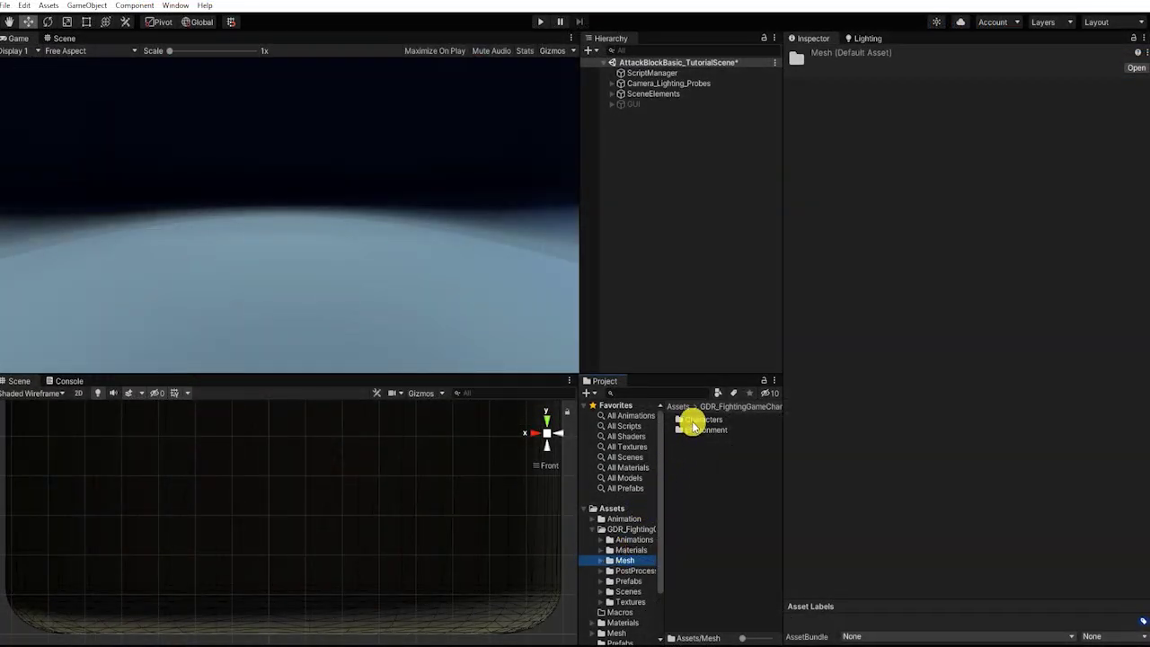
Drag PracticeCharacter into the scene and create the PracticeCharacter_AnimController animator controller in Animation.
double_click(692, 422)
drag(699, 422, 665, 324)
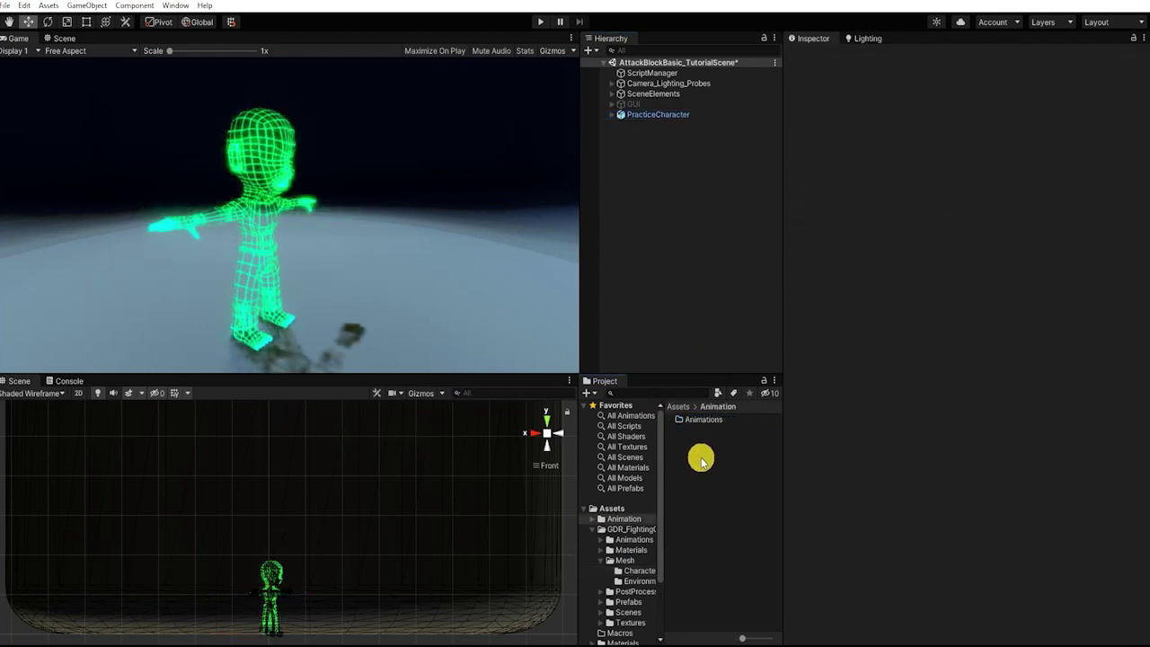
right_click(702, 462)
mouse_move(817, 120)
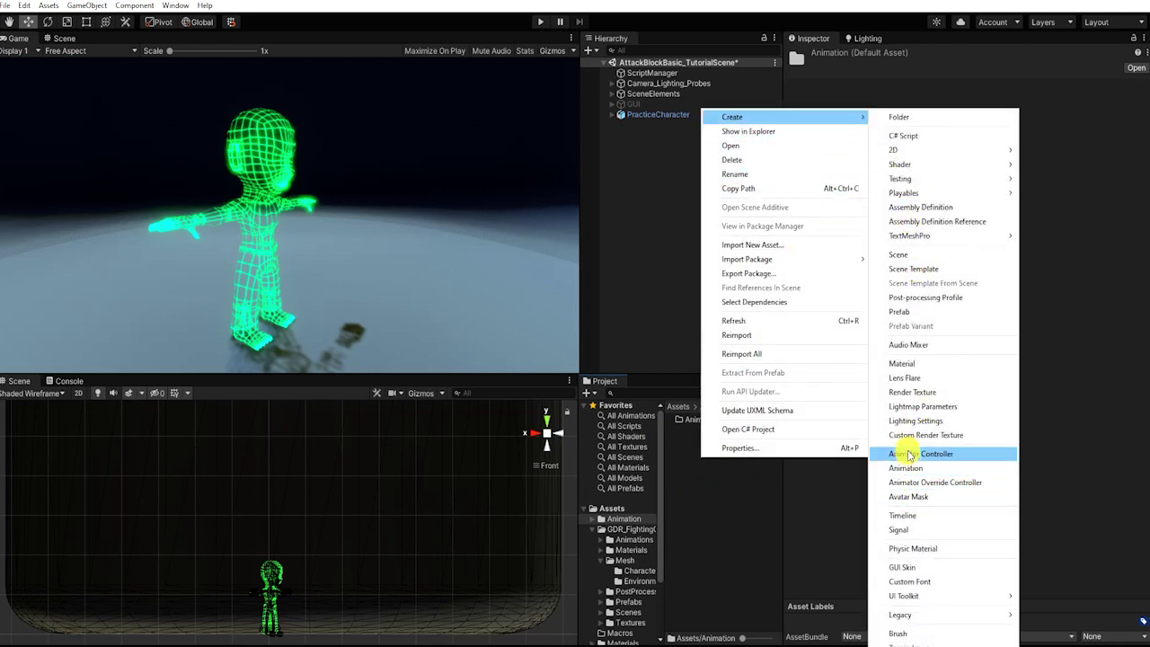
click(909, 455)
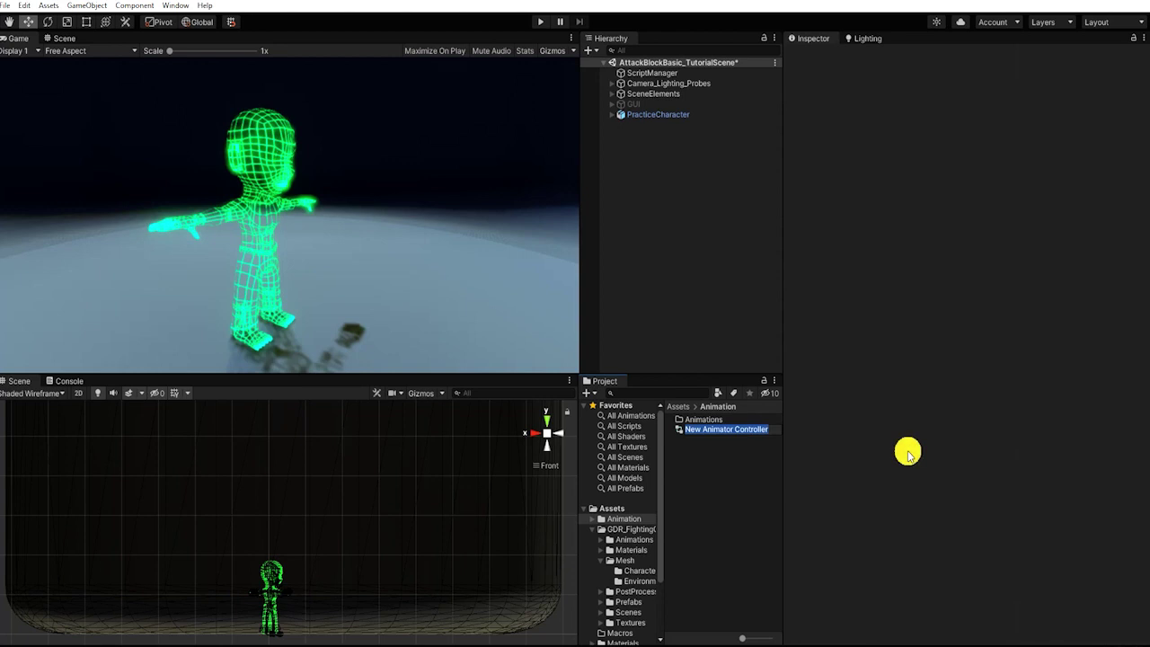
key(Home)
text(PracticeCharacter)
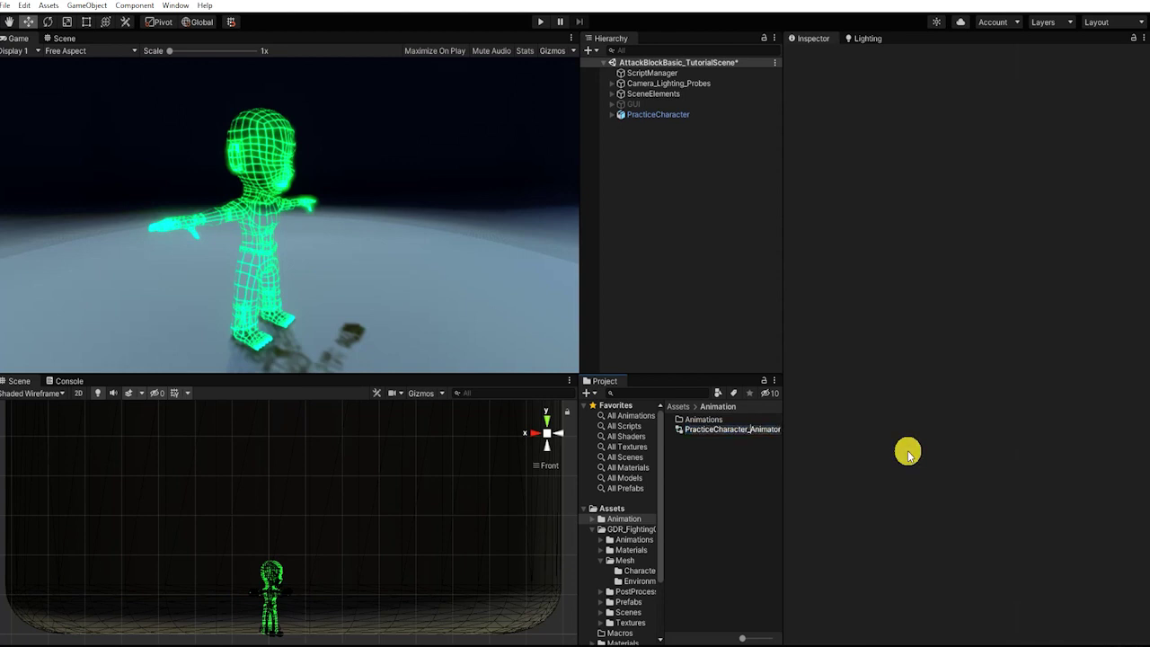
key(Return)
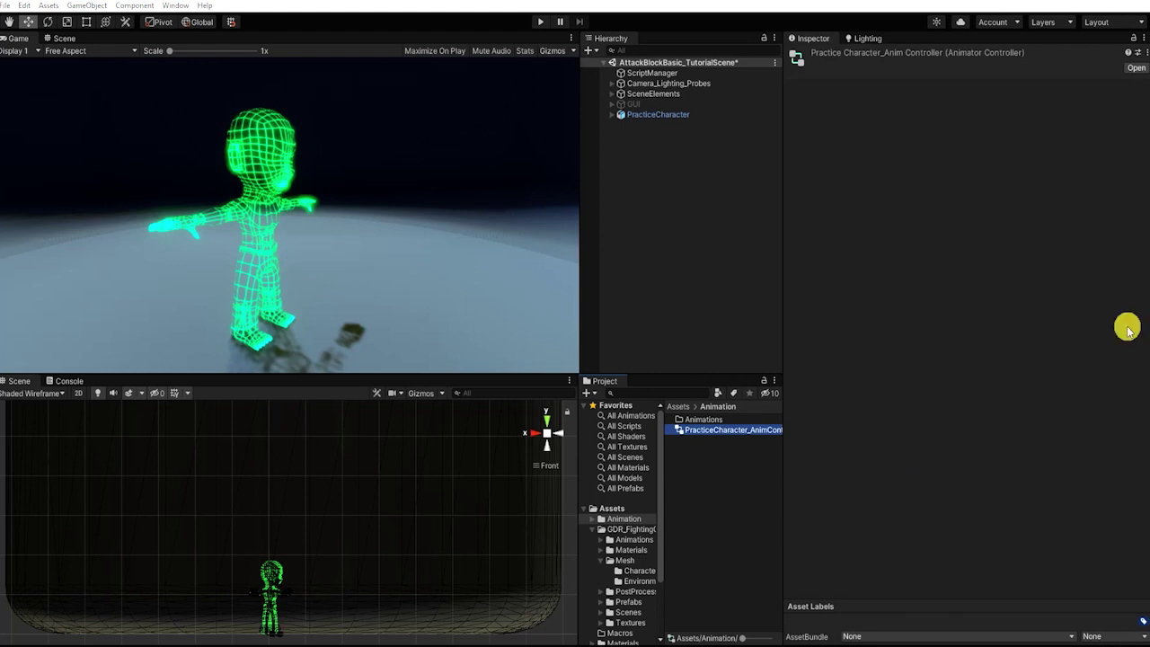
double_click(680, 434)
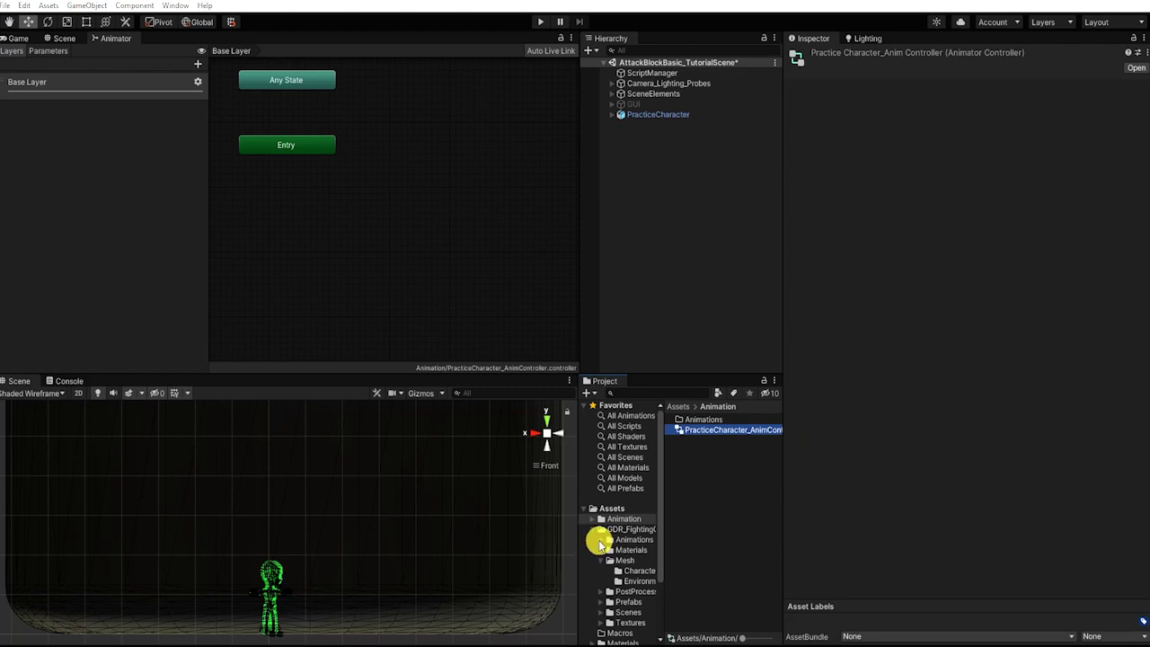
Drag the Fighting_Idle_01, Anim_Punch_01 and Blocking_Idle_01 clips into the Animator graph as states.
click(602, 539)
click(636, 549)
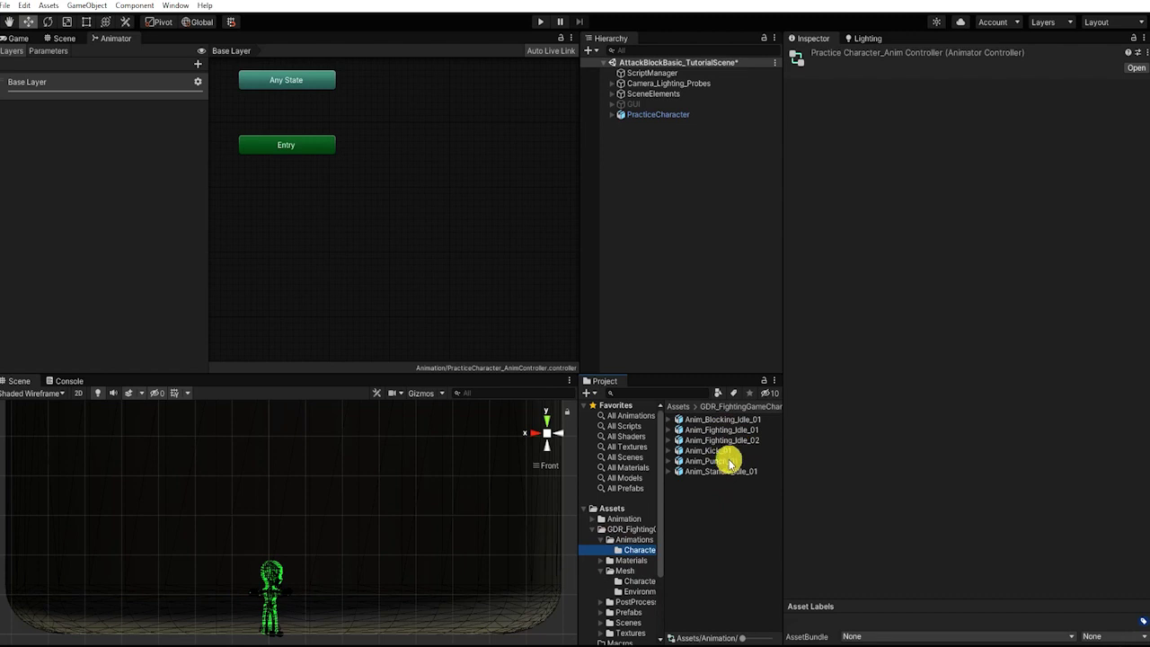
drag(727, 431, 303, 226)
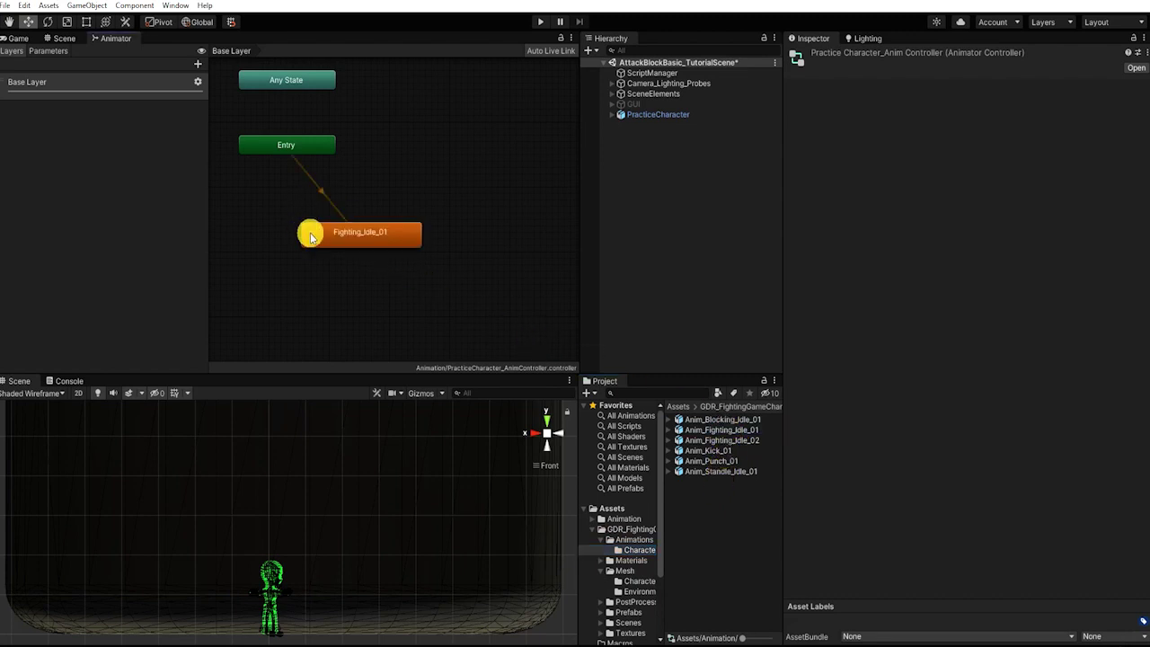
drag(392, 239, 322, 250)
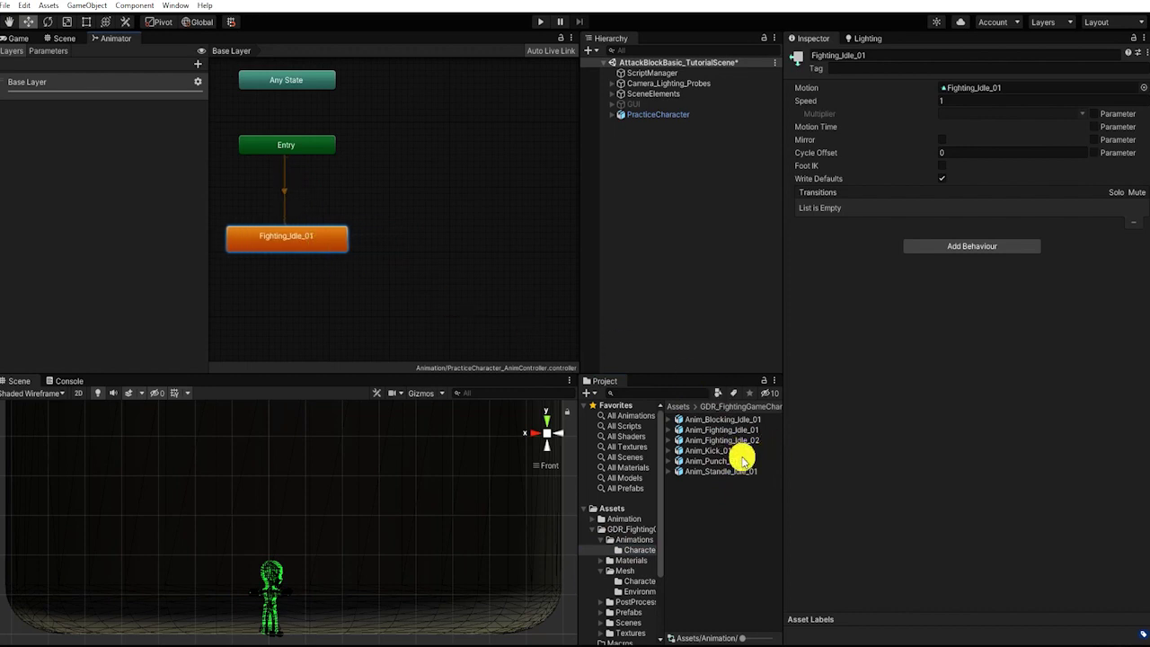
drag(726, 463, 593, 277)
drag(418, 159, 433, 190)
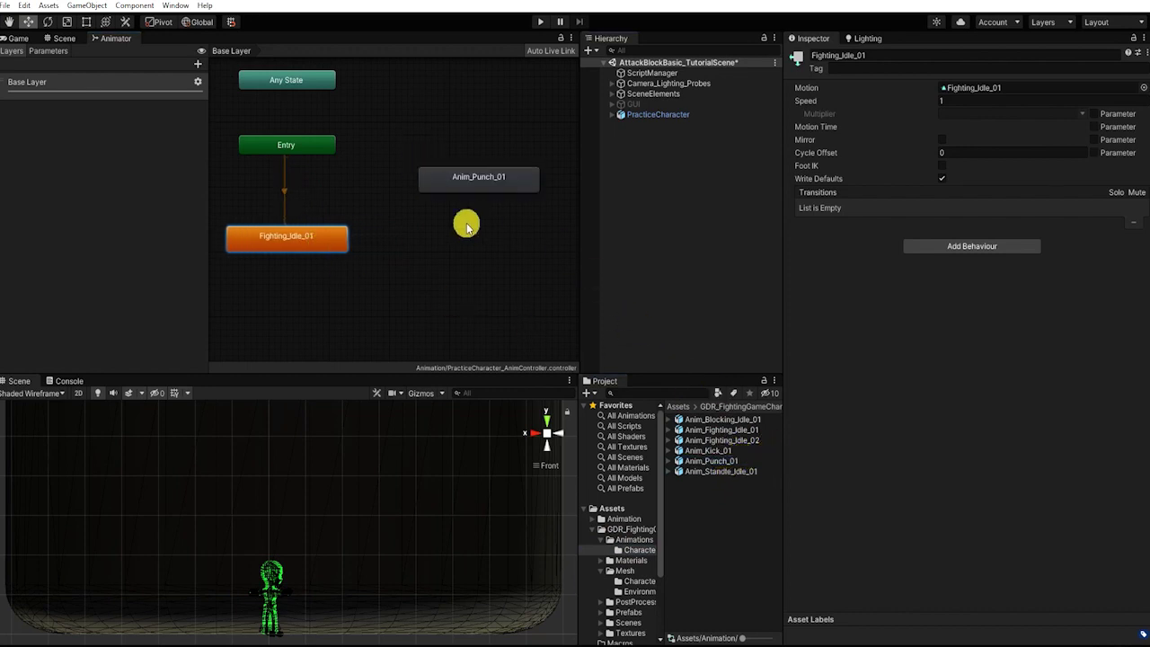
drag(719, 422, 451, 255)
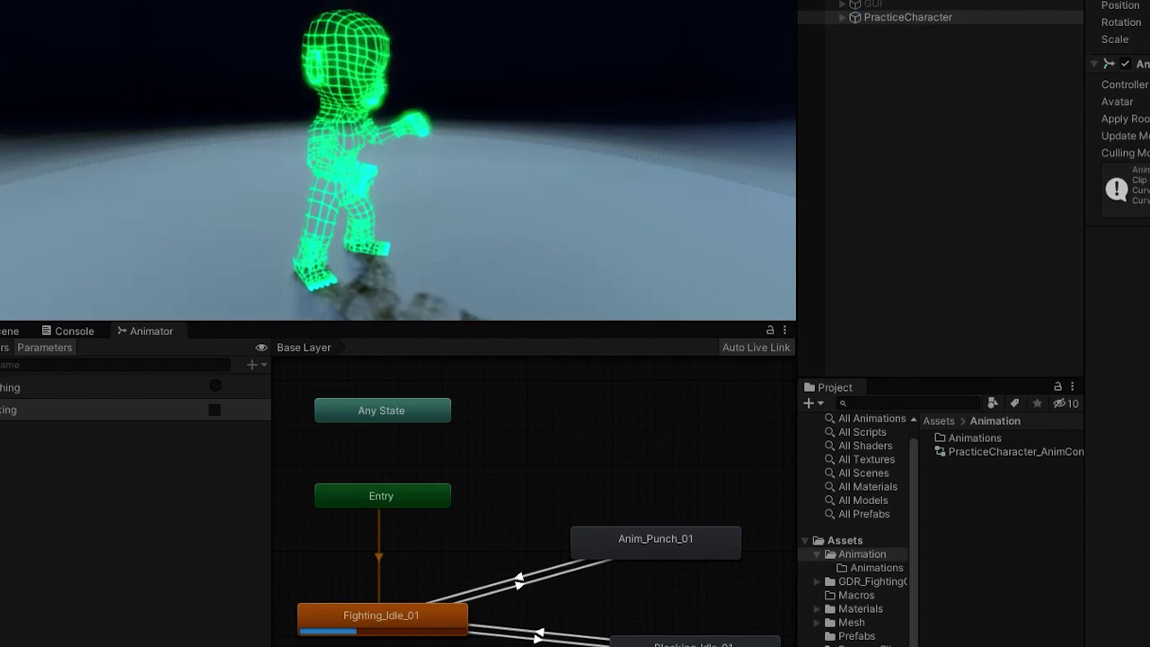
click(897, 17)
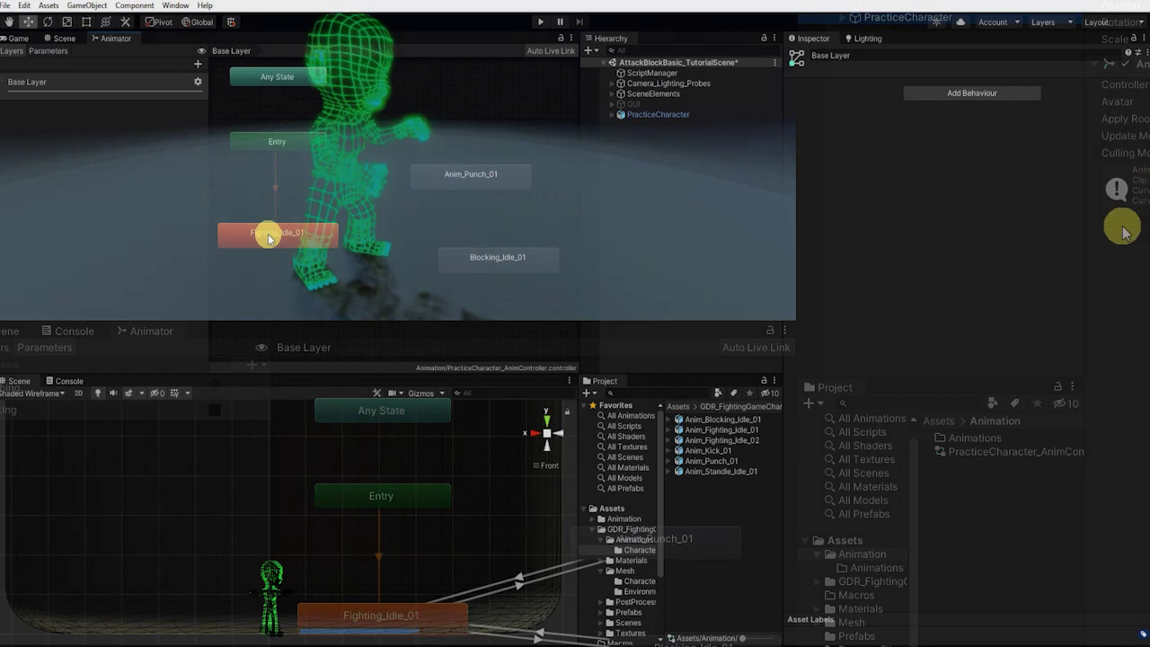
click(268, 236)
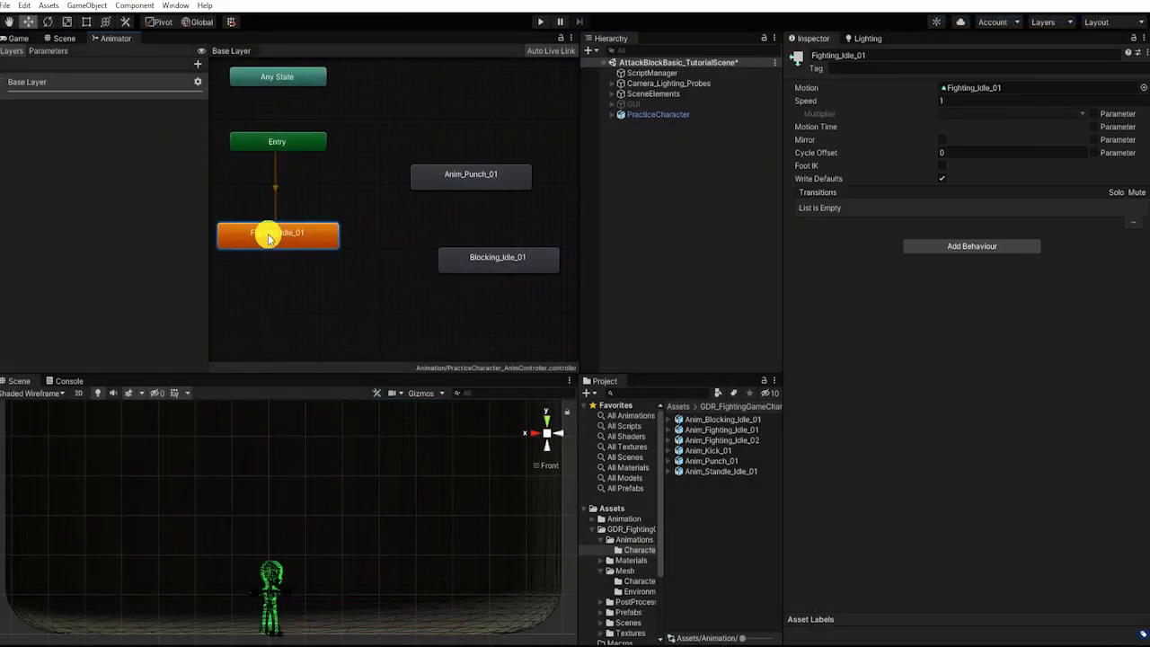
Set Anim_Punch_01 as the default state, and revert the idle motion swap to Fighting_Idle_01.
click(451, 187)
right_click(451, 187)
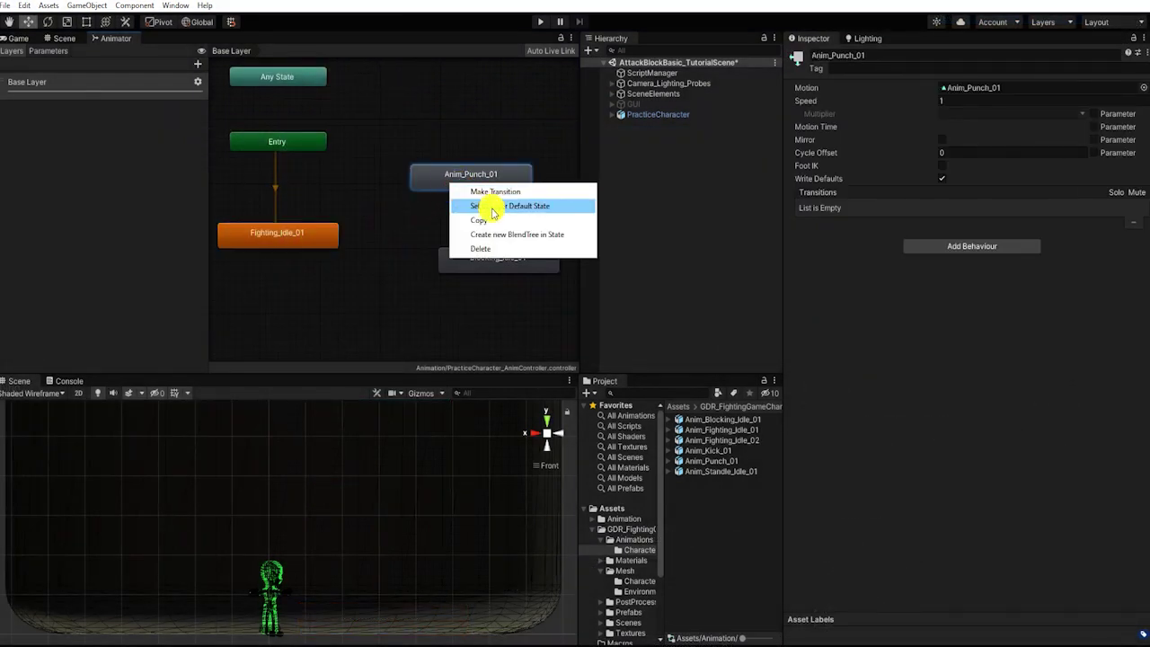
click(492, 208)
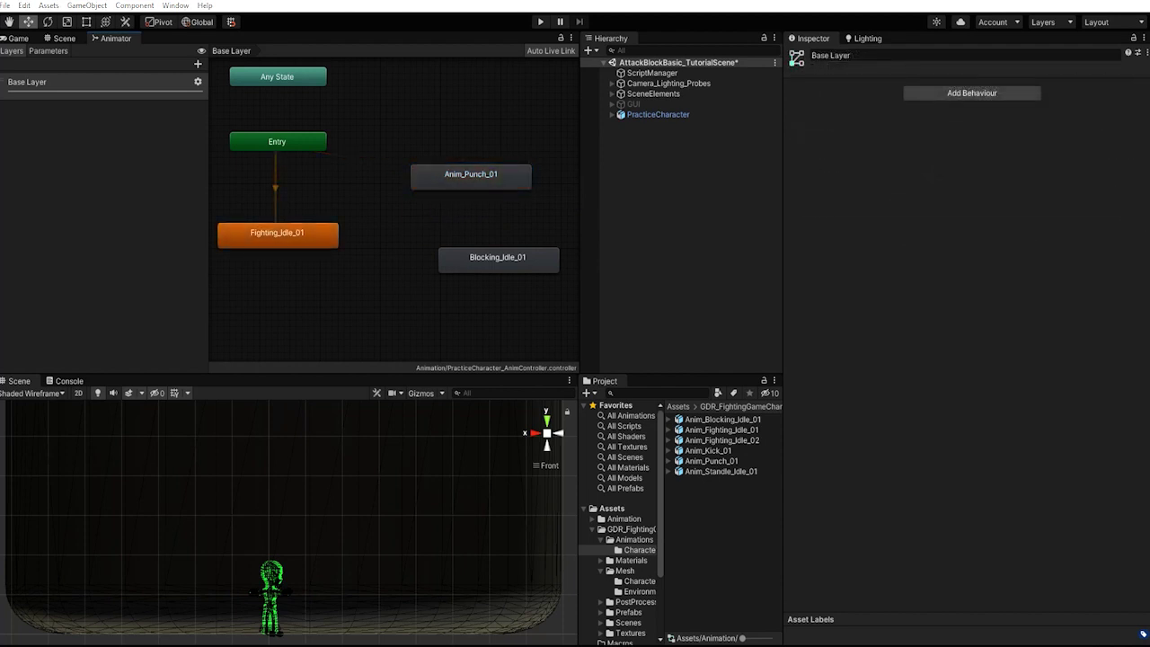
click(301, 232)
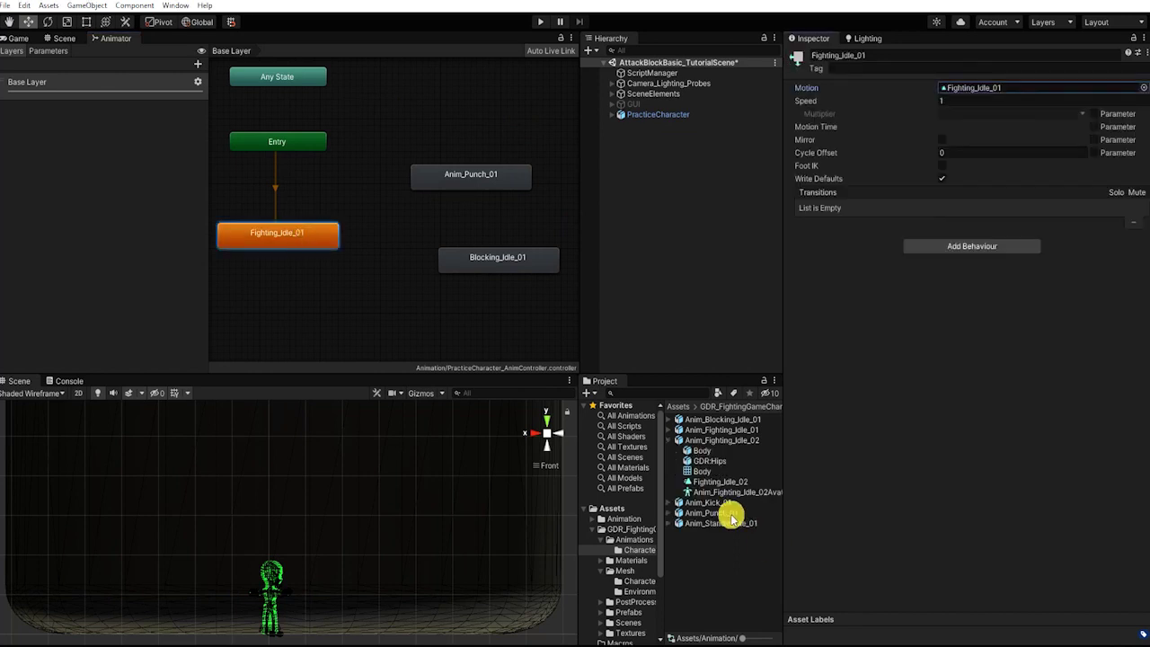
drag(726, 486, 960, 91)
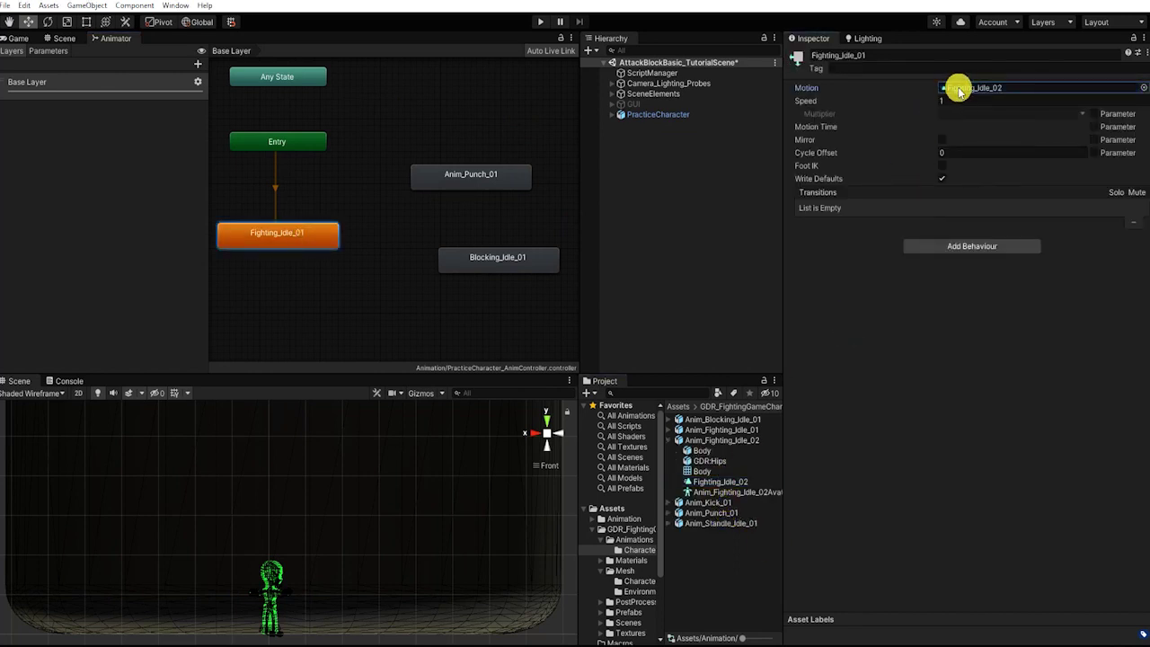
click(669, 439)
key(ctrl+z)
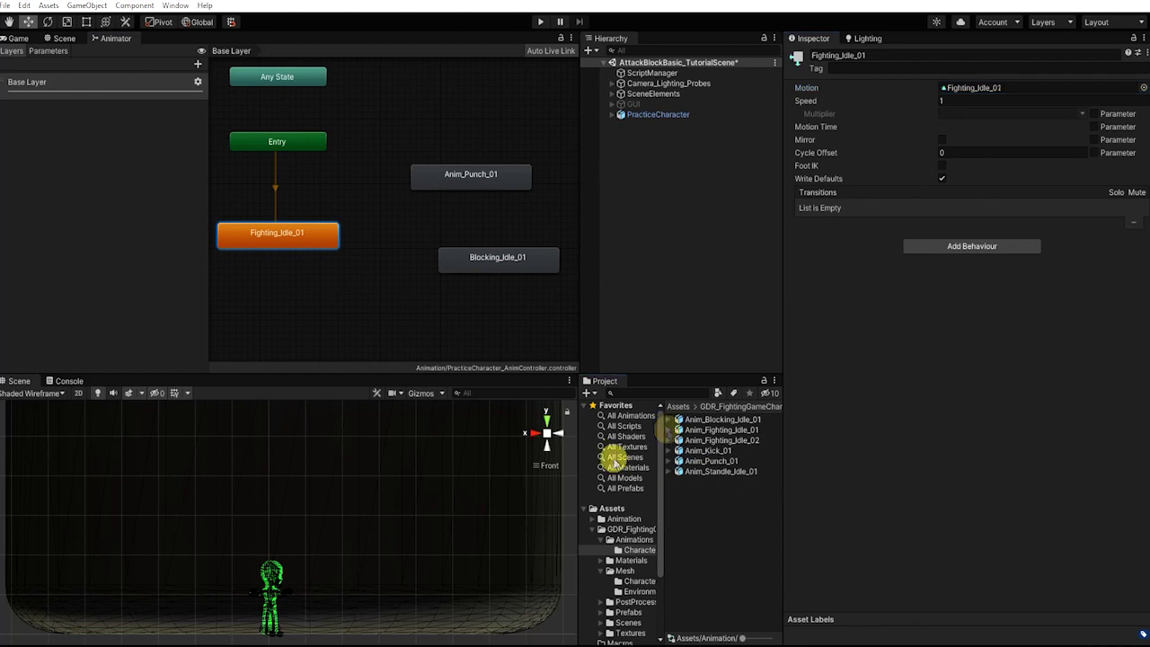
Make transitions from Fighting_Idle_01 to Anim_Punch_01 and to Blocking_Idle_01.
right_click(330, 242)
click(366, 248)
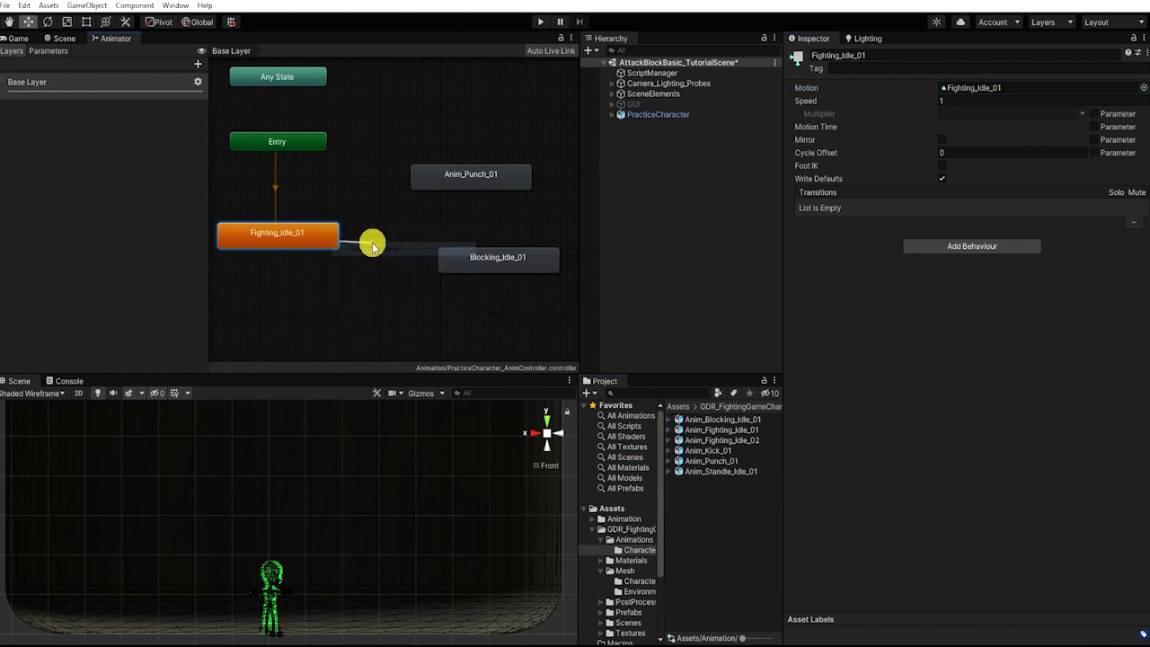
click(446, 178)
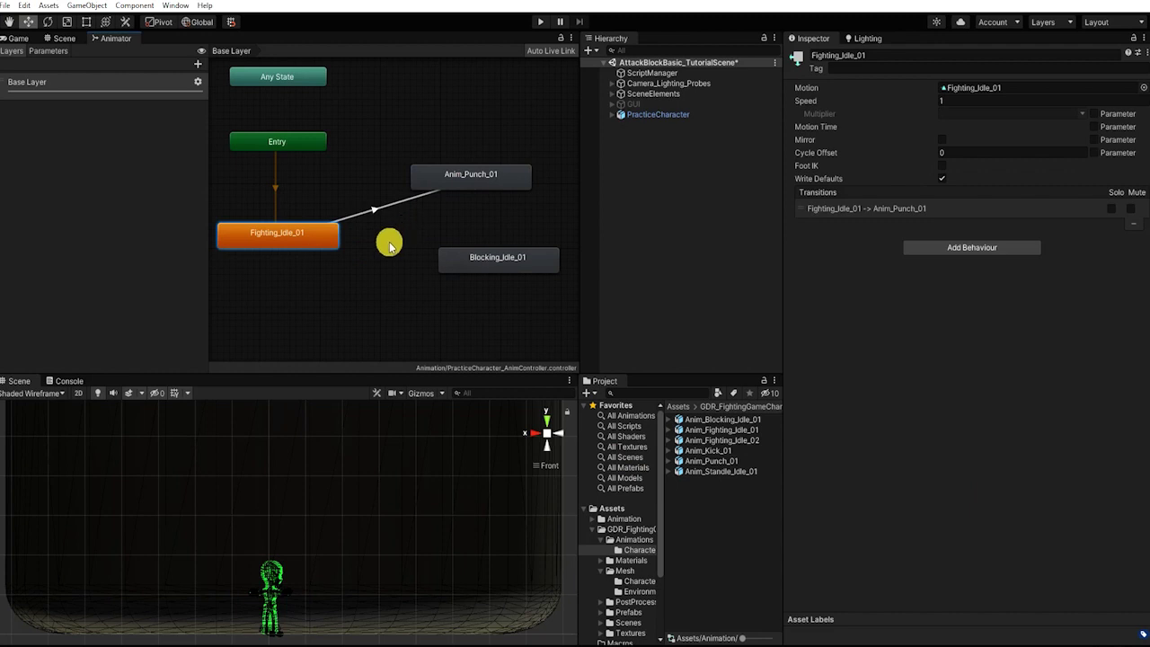
right_click(330, 242)
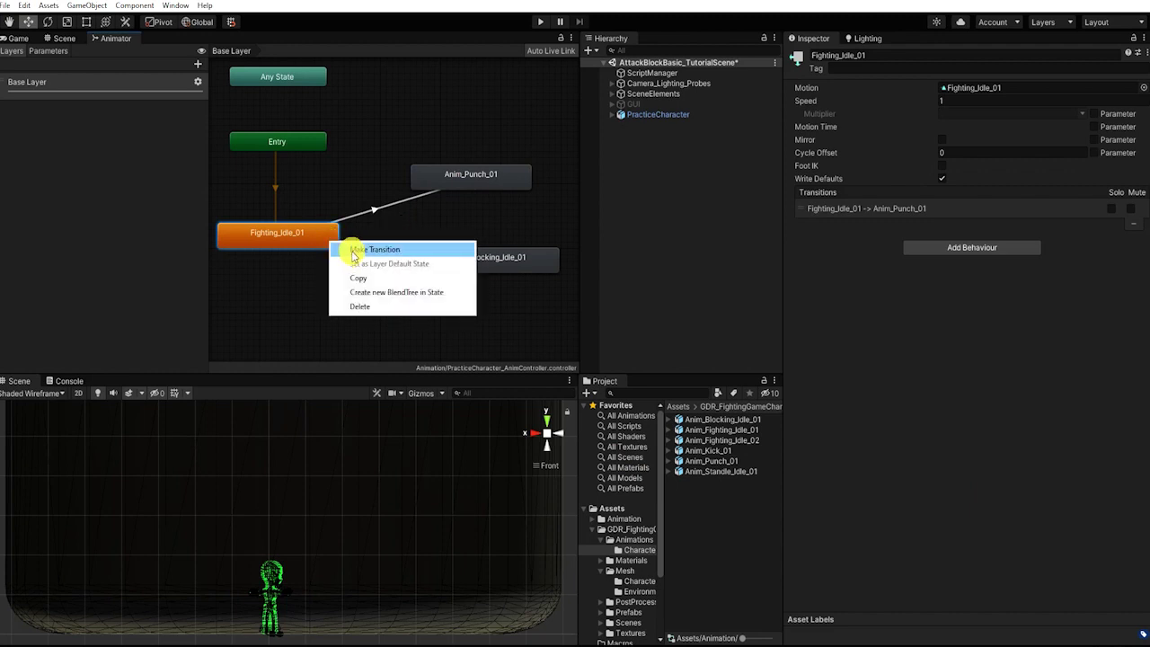
click(343, 248)
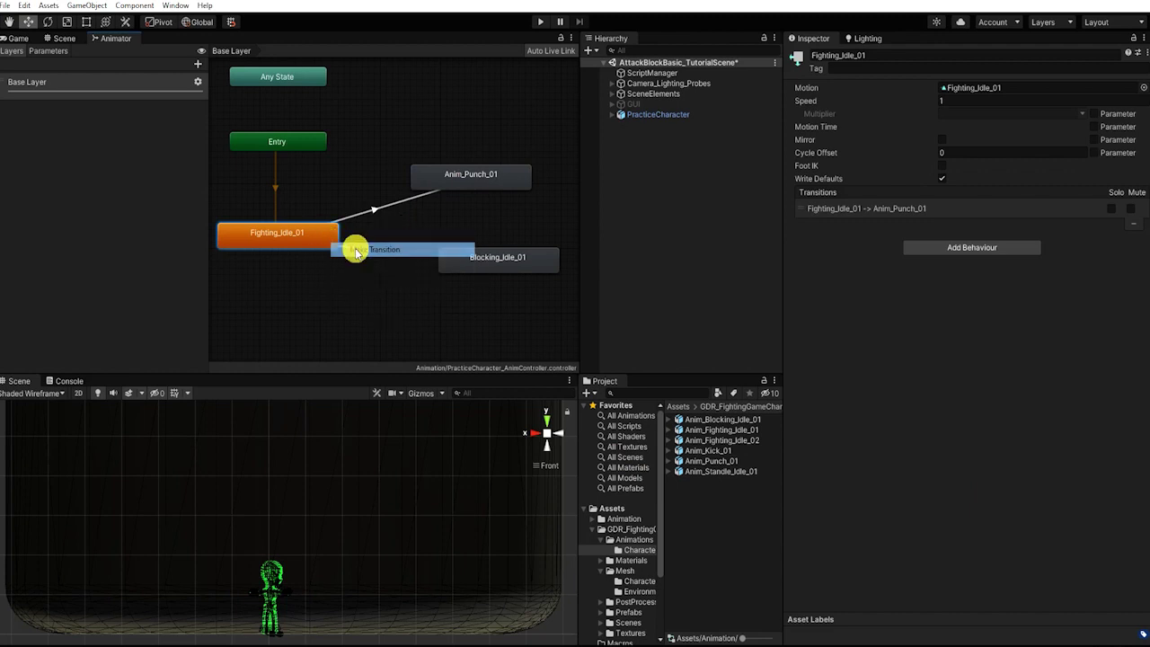
click(462, 257)
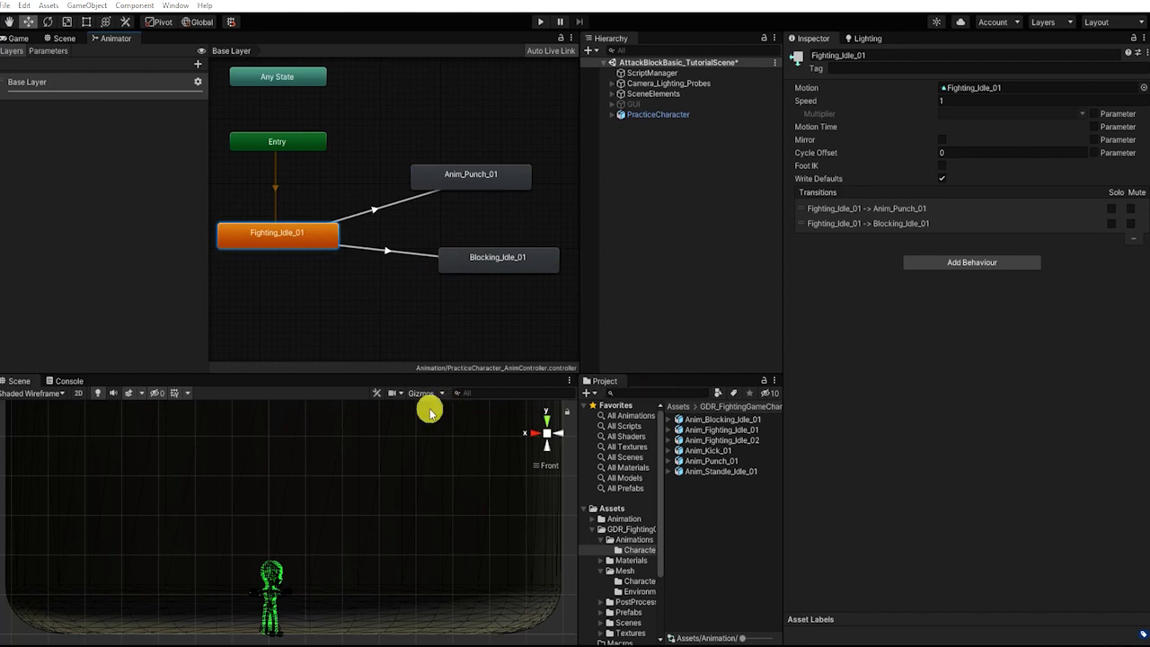
Make transitions from Anim_Punch_01 and Blocking_Idle_01 back to Fighting_Idle_01.
right_click(465, 188)
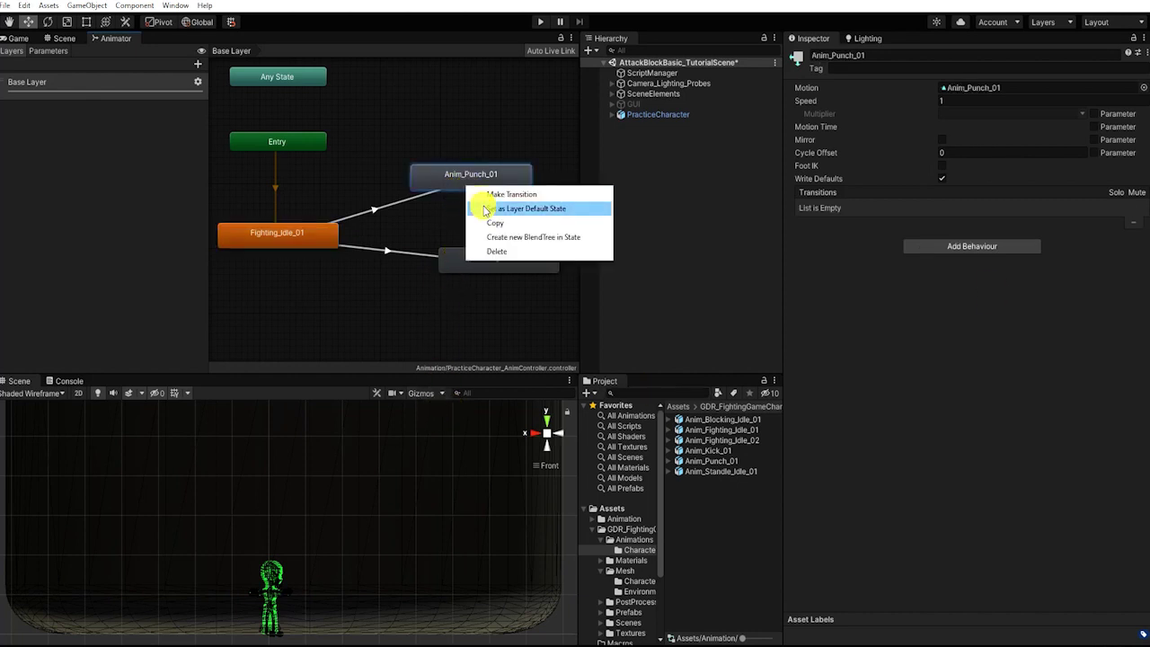
click(481, 190)
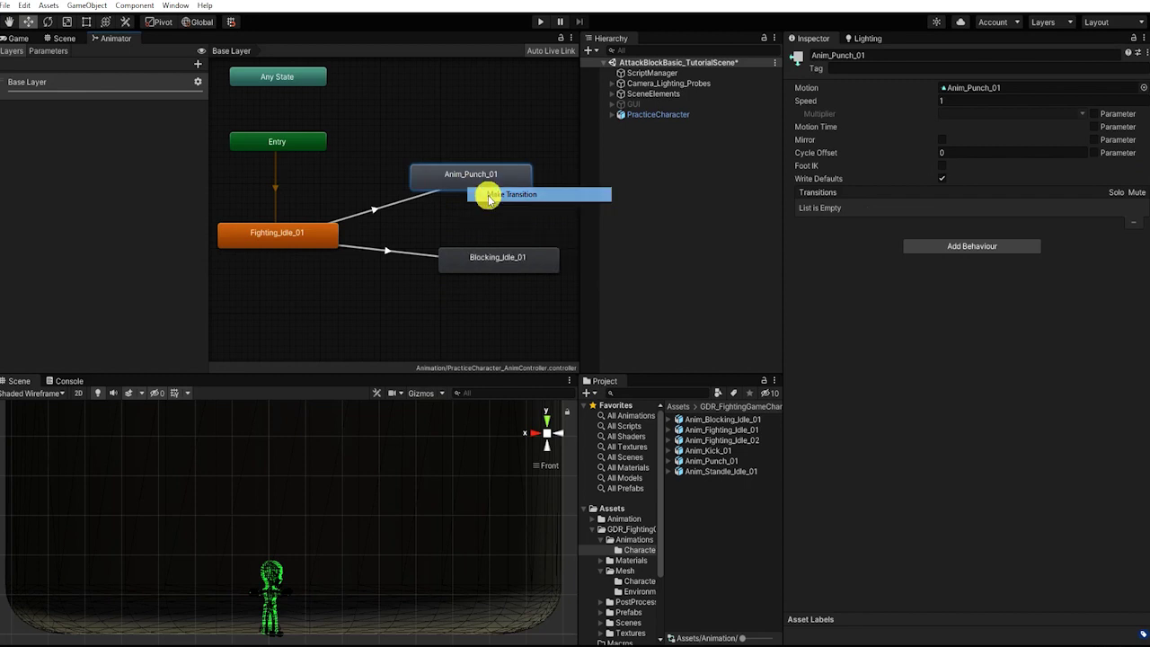
click(310, 234)
right_click(489, 260)
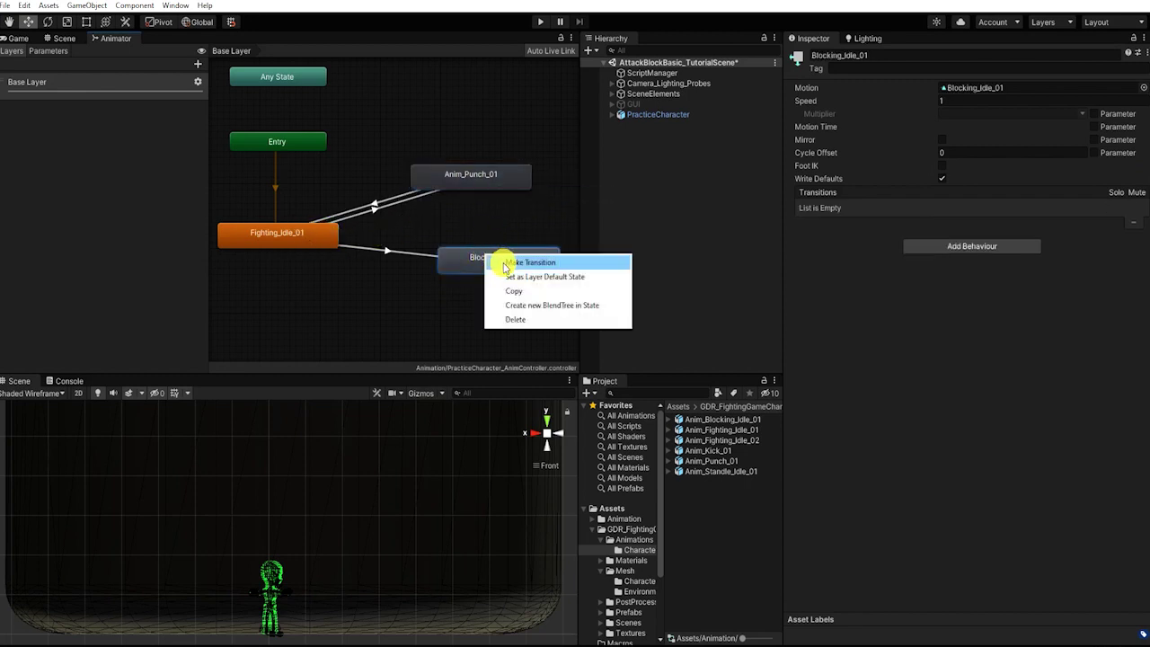
click(530, 262)
click(315, 239)
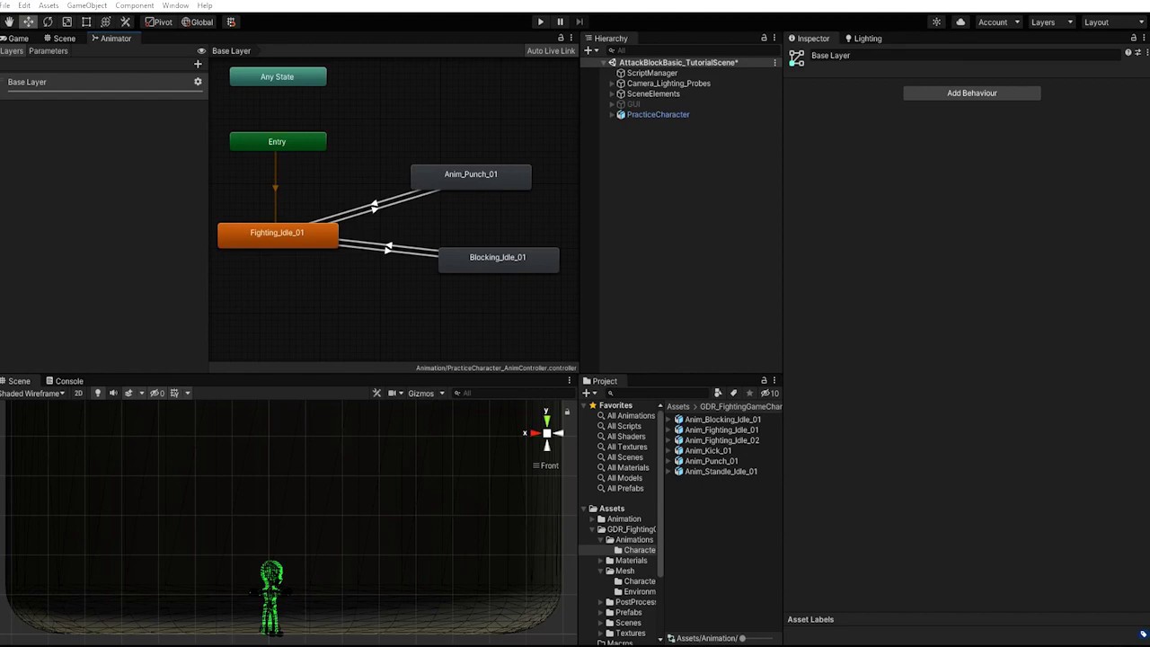
Preview the idle-to-punch transition, disable Has Exit Time, and add two empty conditions.
click(376, 213)
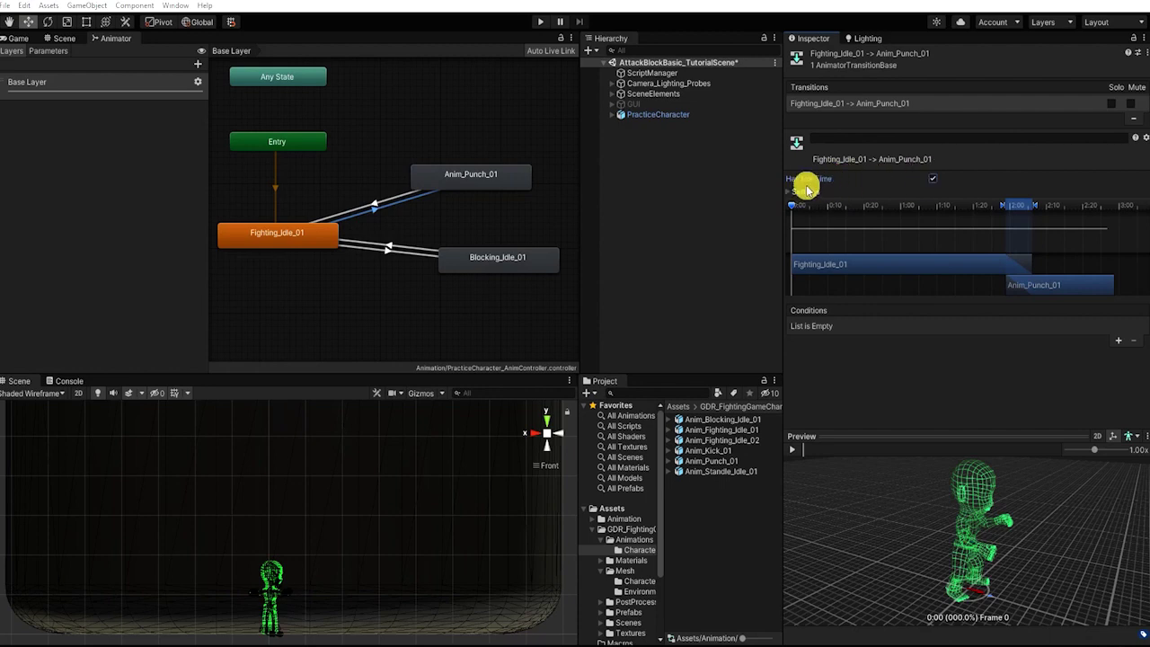
click(794, 450)
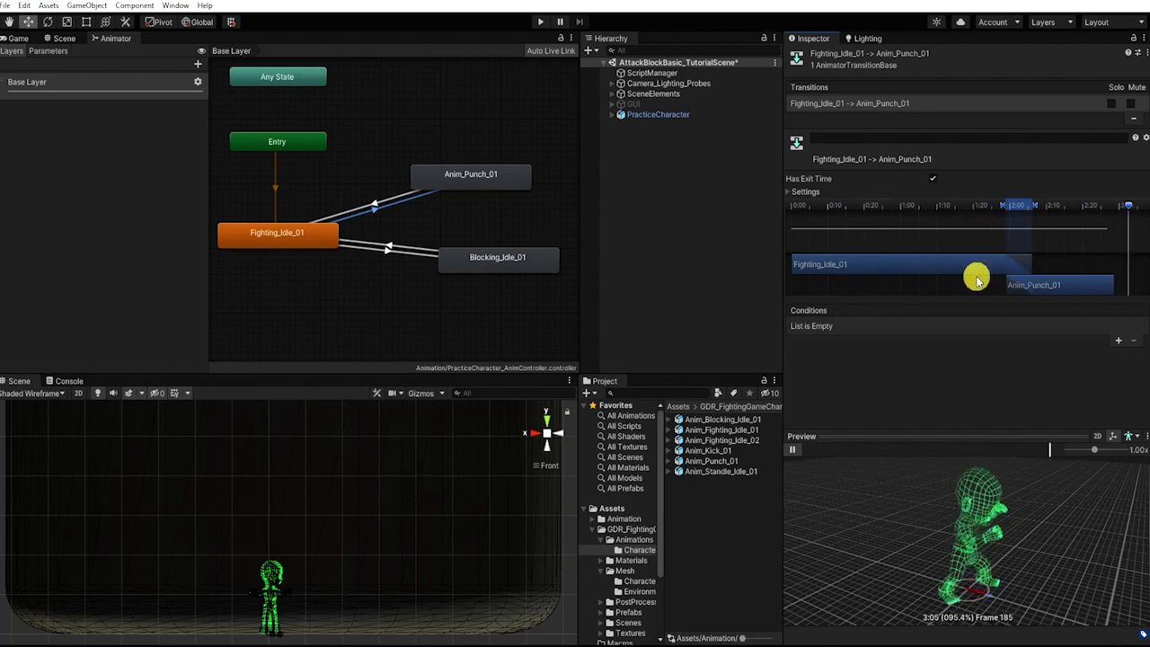
click(793, 449)
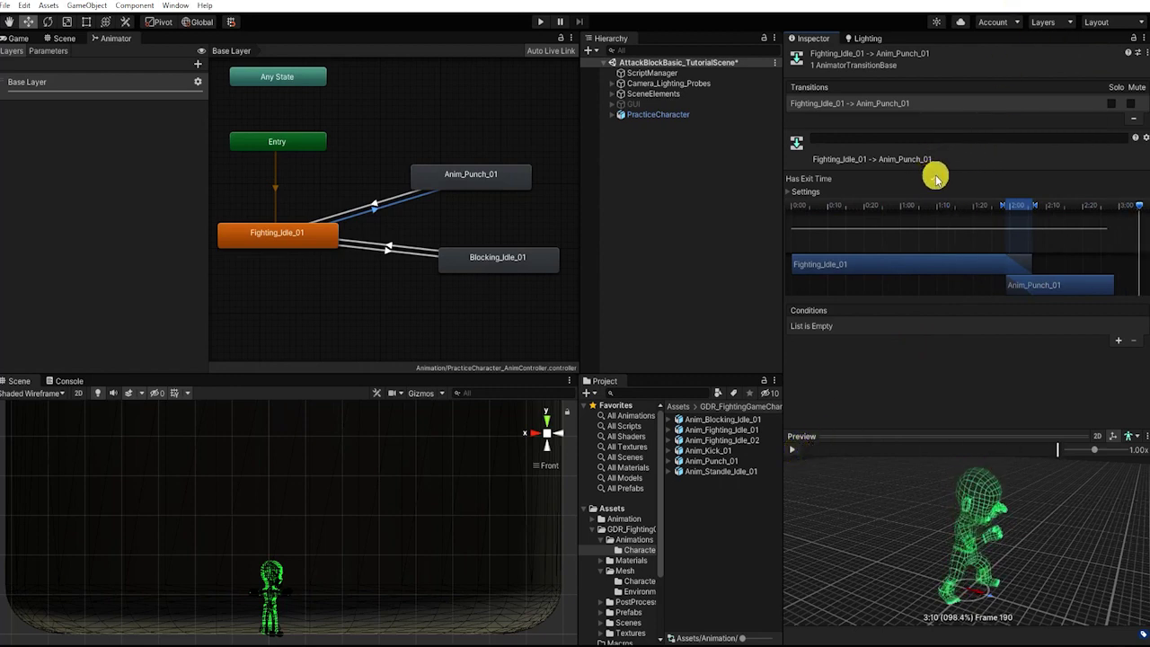
click(934, 178)
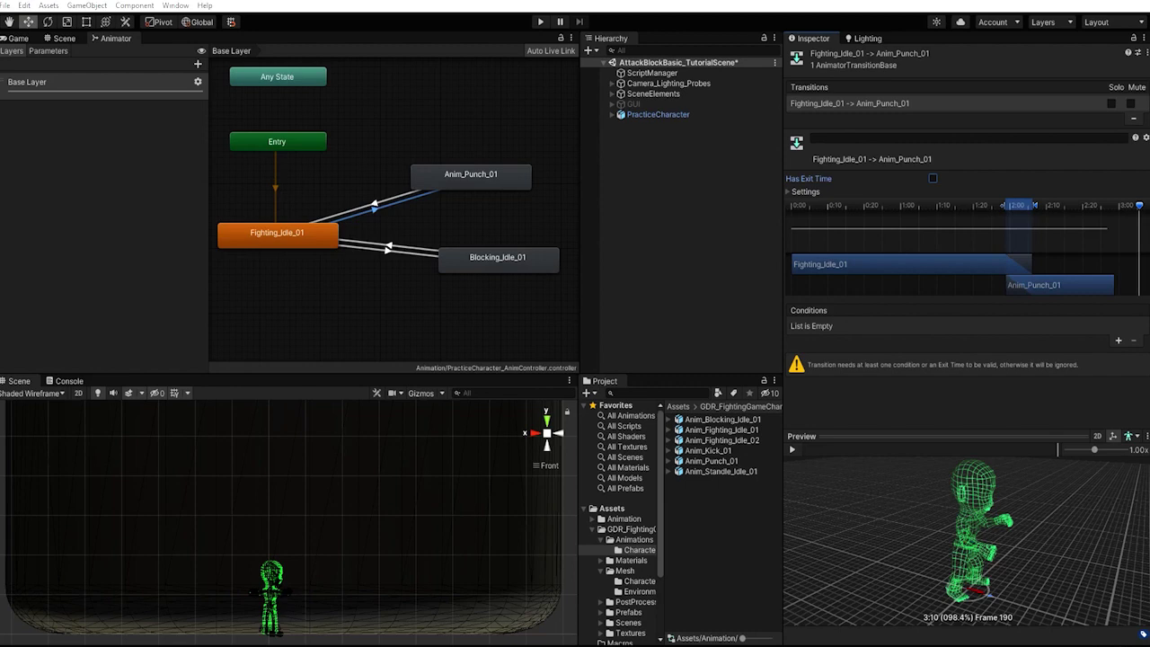
click(1118, 339)
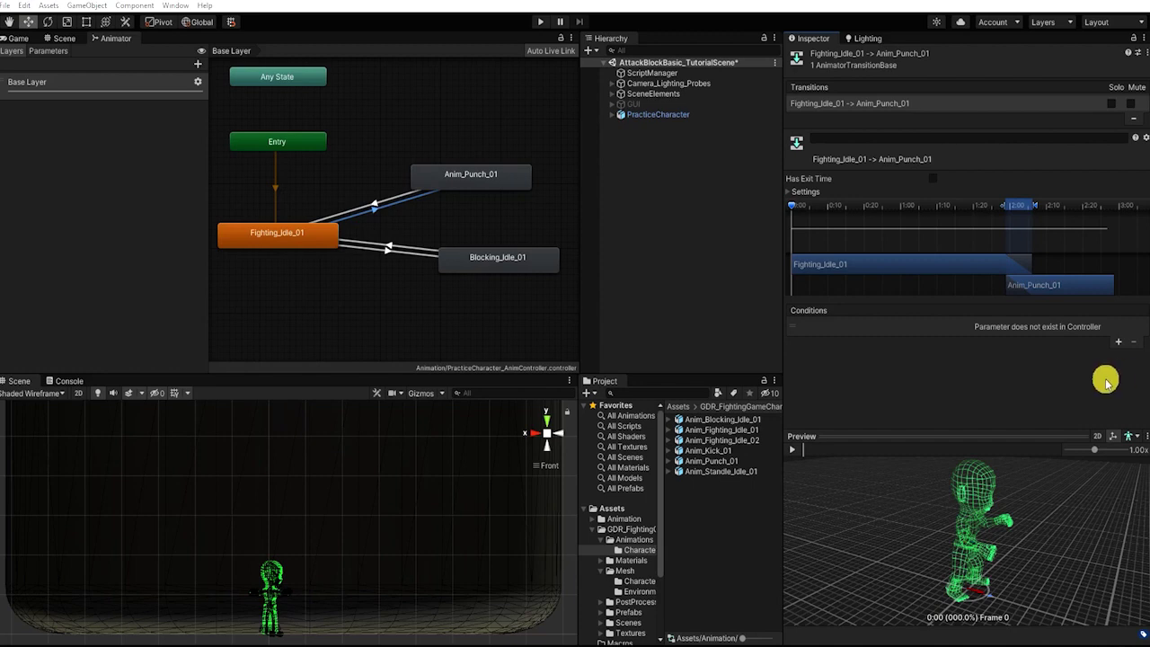
click(1117, 341)
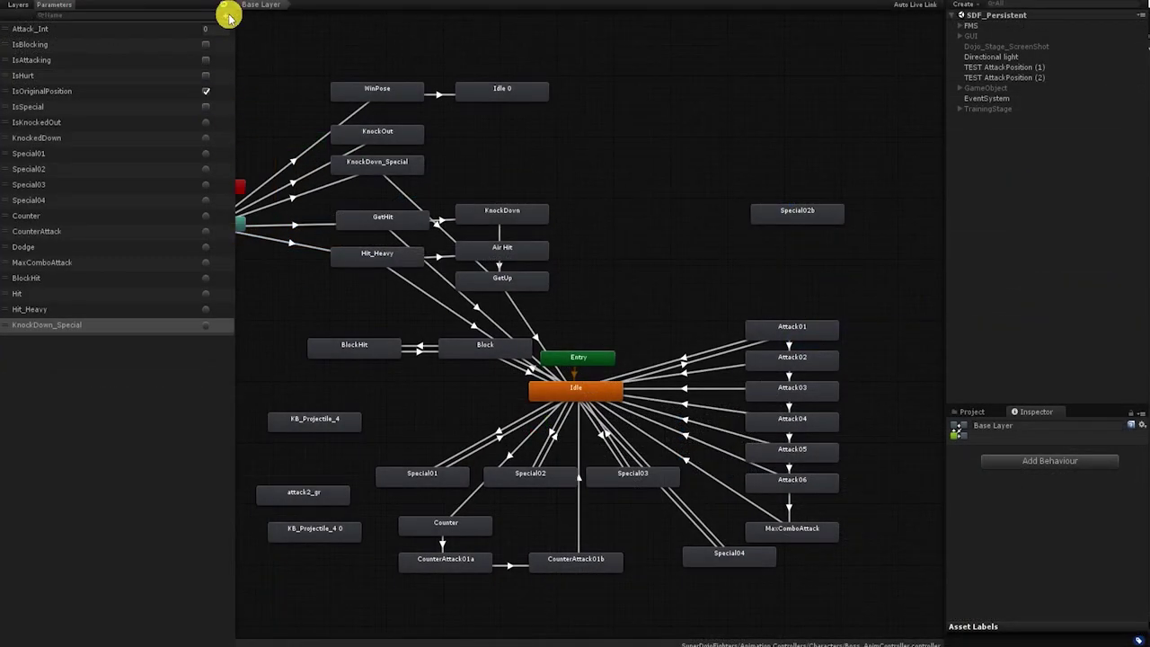
Add KnockDown and WinPose trigger parameters to the reference animator.
click(225, 16)
click(256, 75)
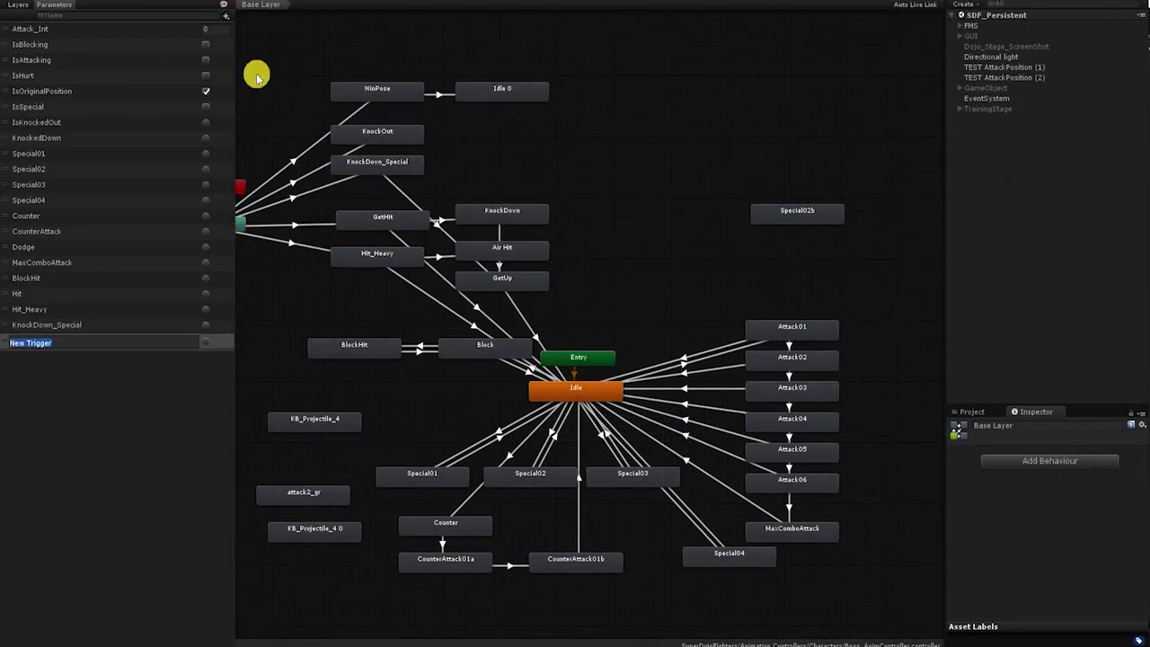
text(KnockDown)
key(Return)
click(226, 16)
click(256, 75)
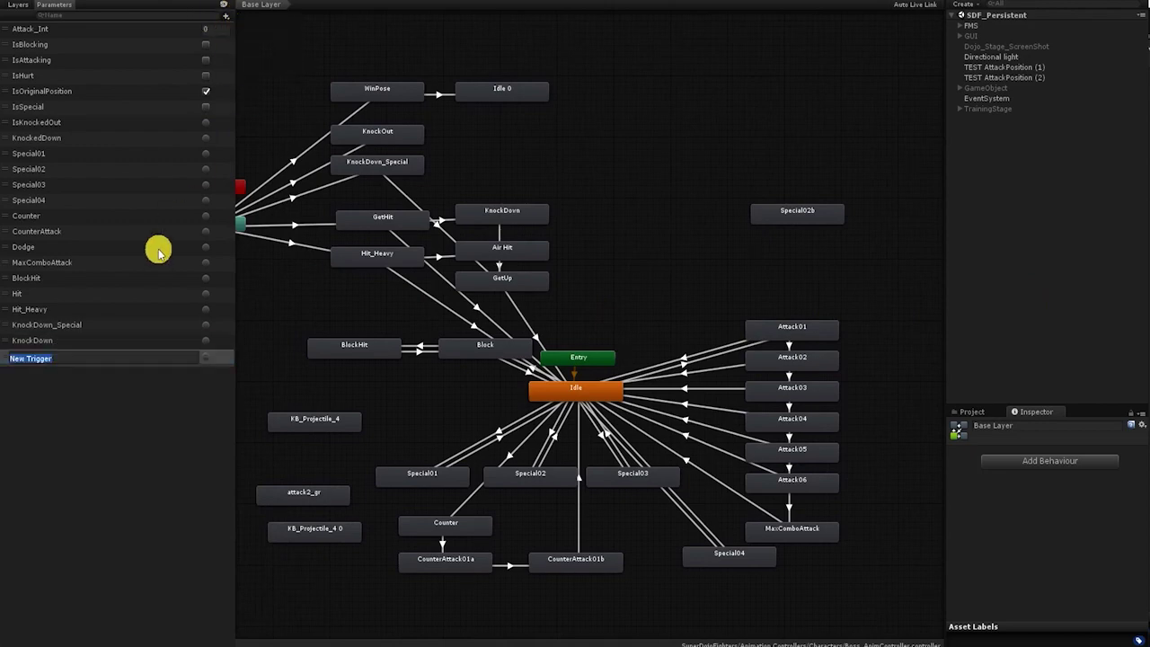
text(WinPose)
key(Return)
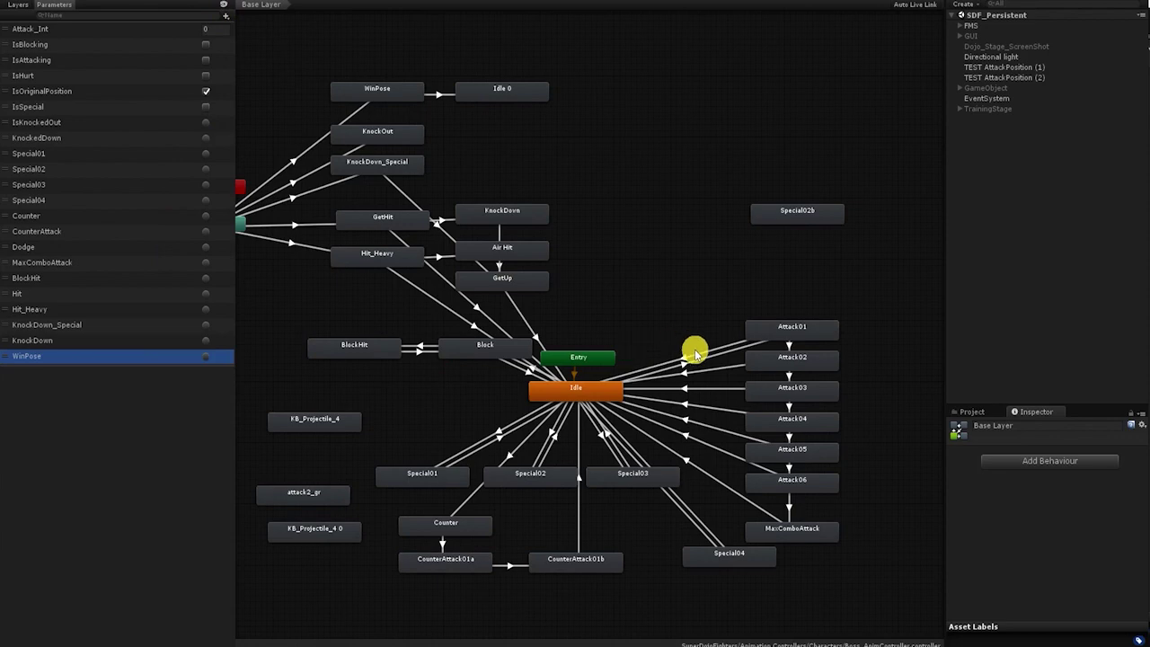
Inspect the reference Idle-to-Attack01 transition and the Attack01–Attack06 and Special03 states.
click(692, 359)
click(751, 328)
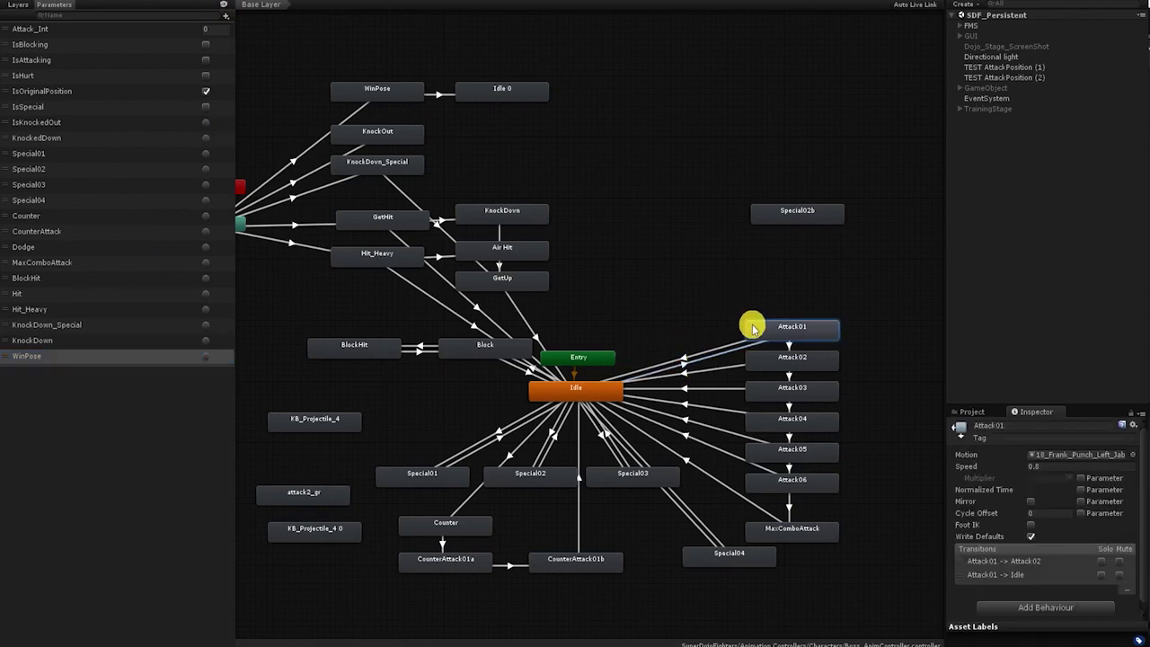
click(783, 360)
click(778, 388)
click(774, 427)
click(776, 454)
click(770, 485)
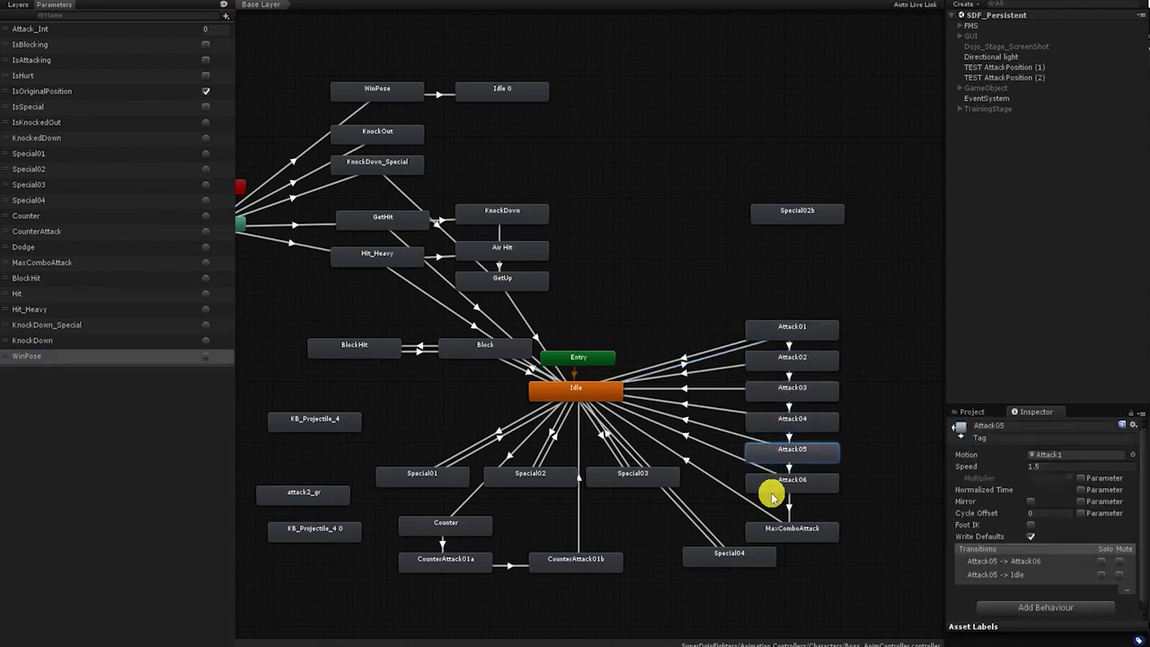
click(647, 473)
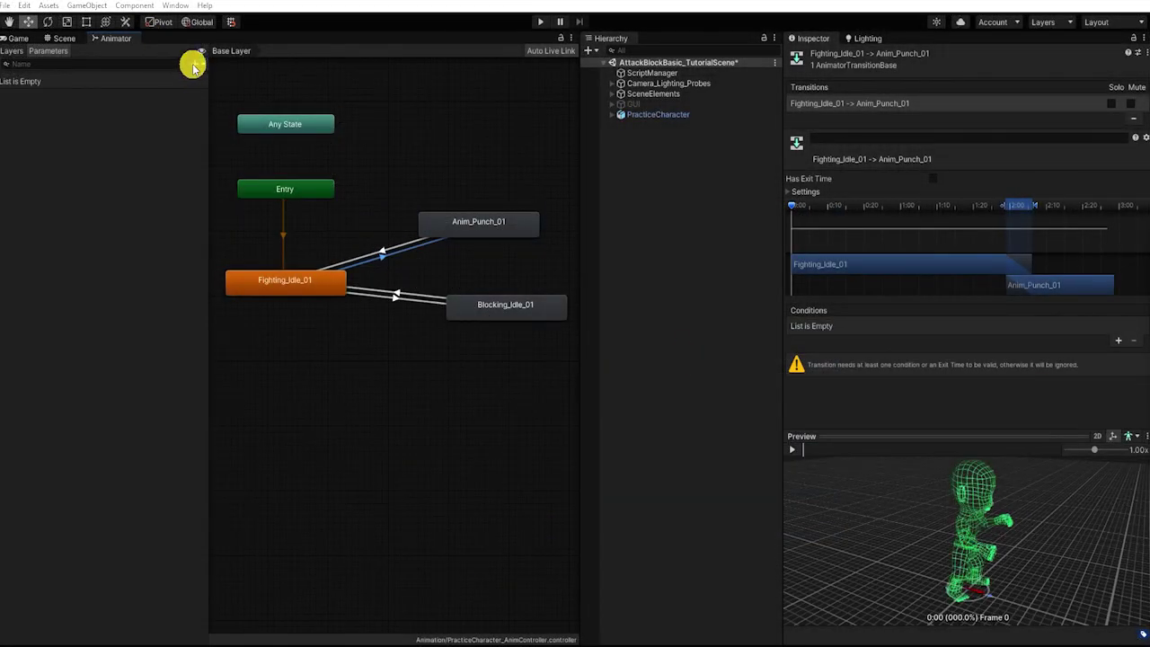
Add a Punching trigger and a Blocking bool, and set Punching as the idle-to-punch condition.
click(194, 64)
click(223, 124)
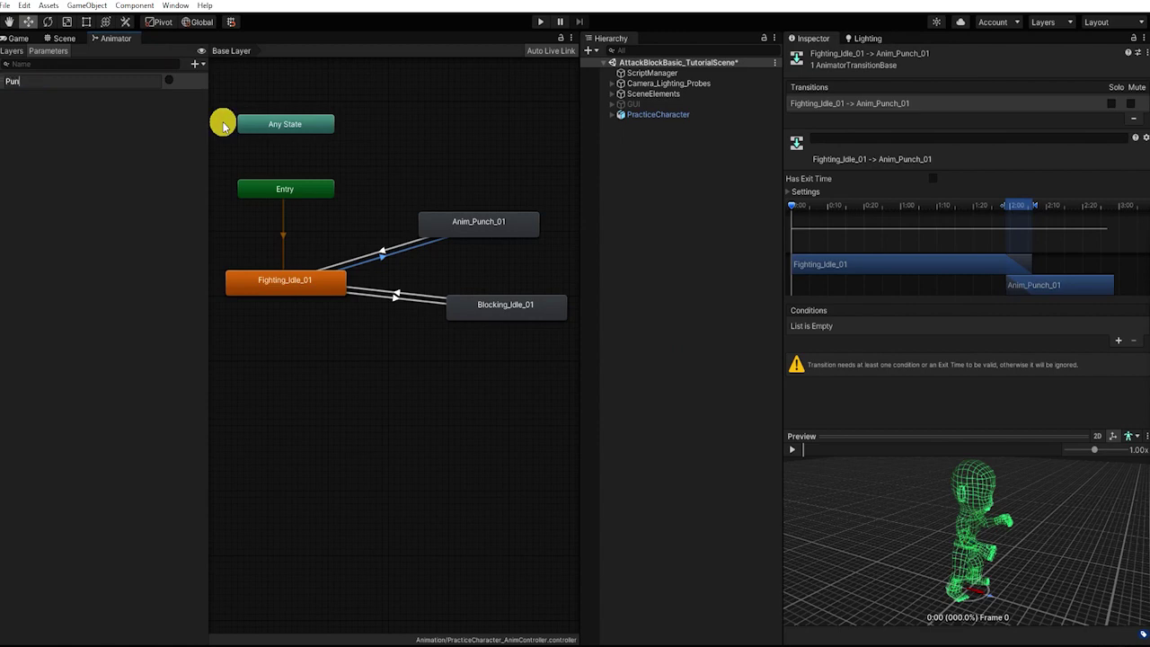
key(Return)
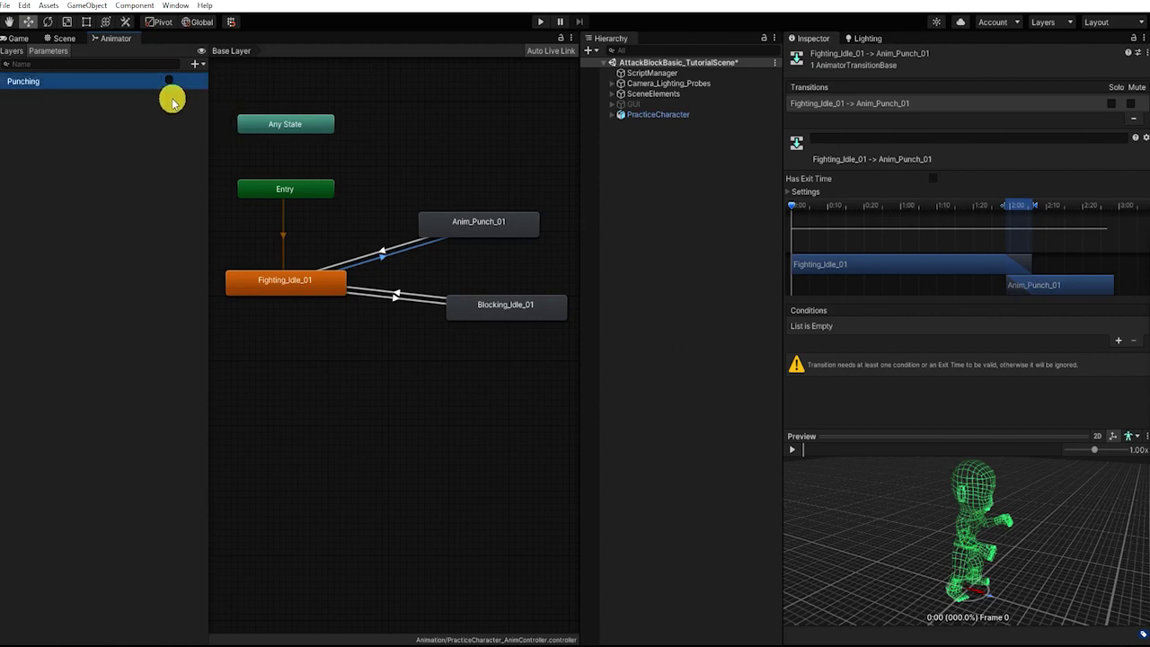
click(196, 64)
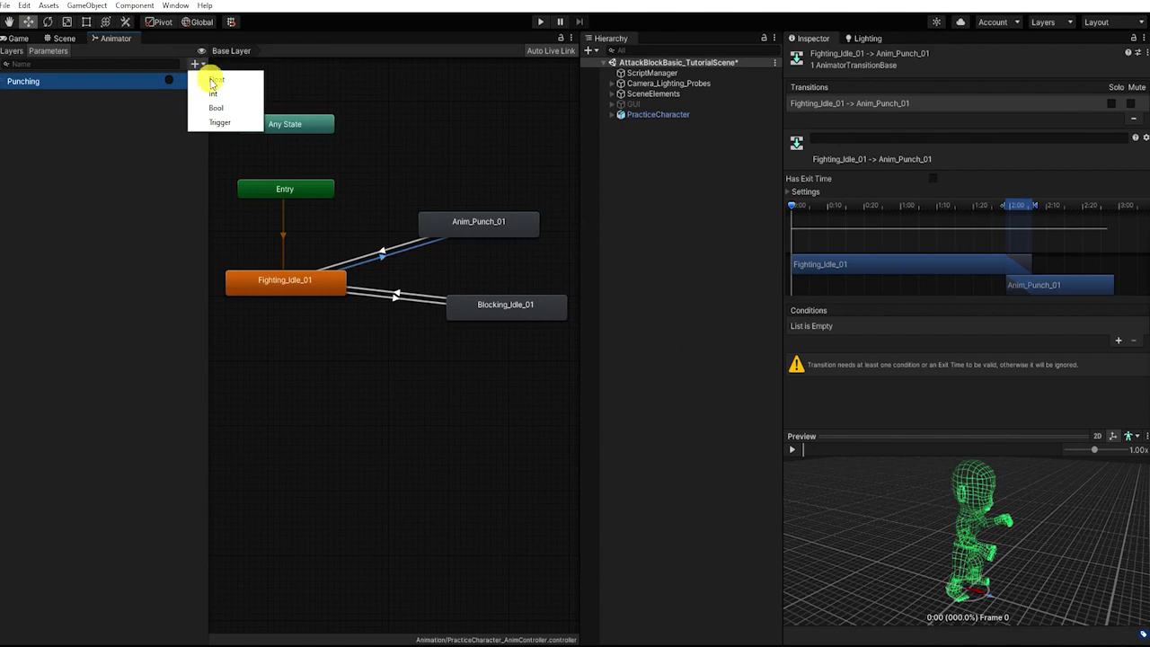
click(227, 110)
text(Blocking)
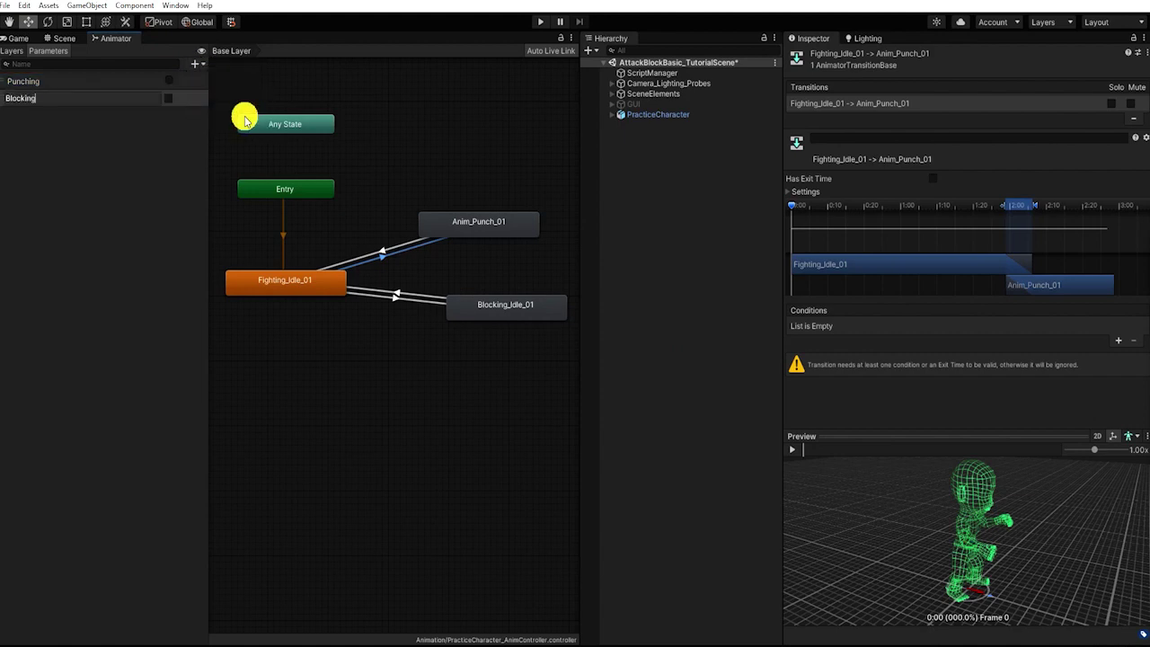
key(Return)
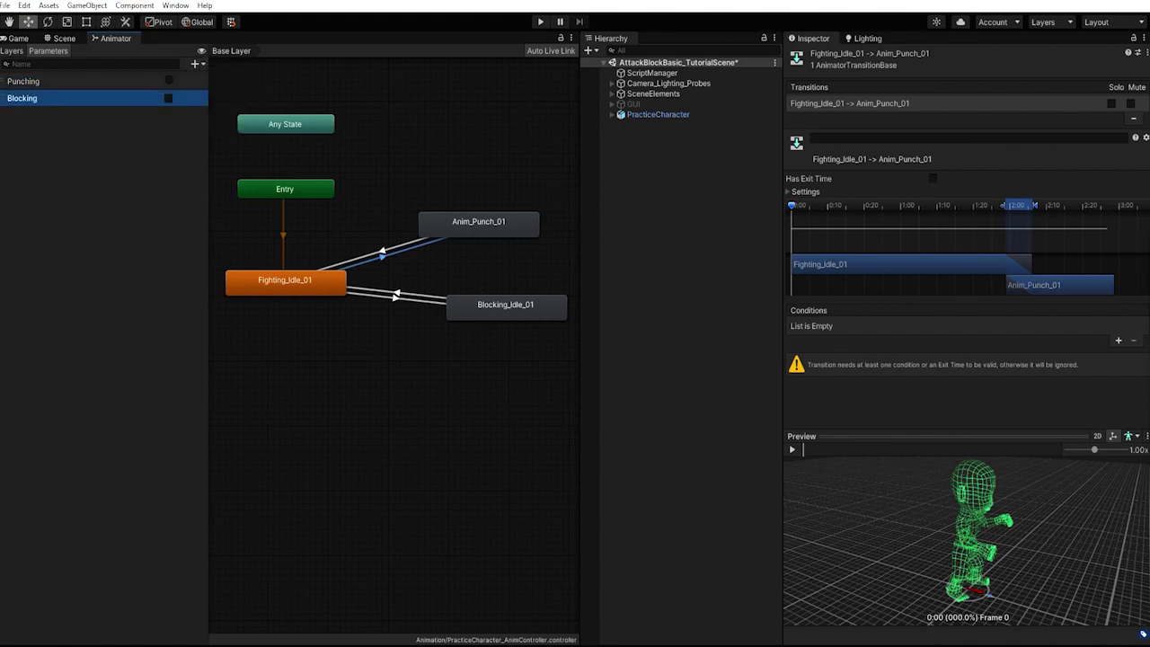
click(1117, 342)
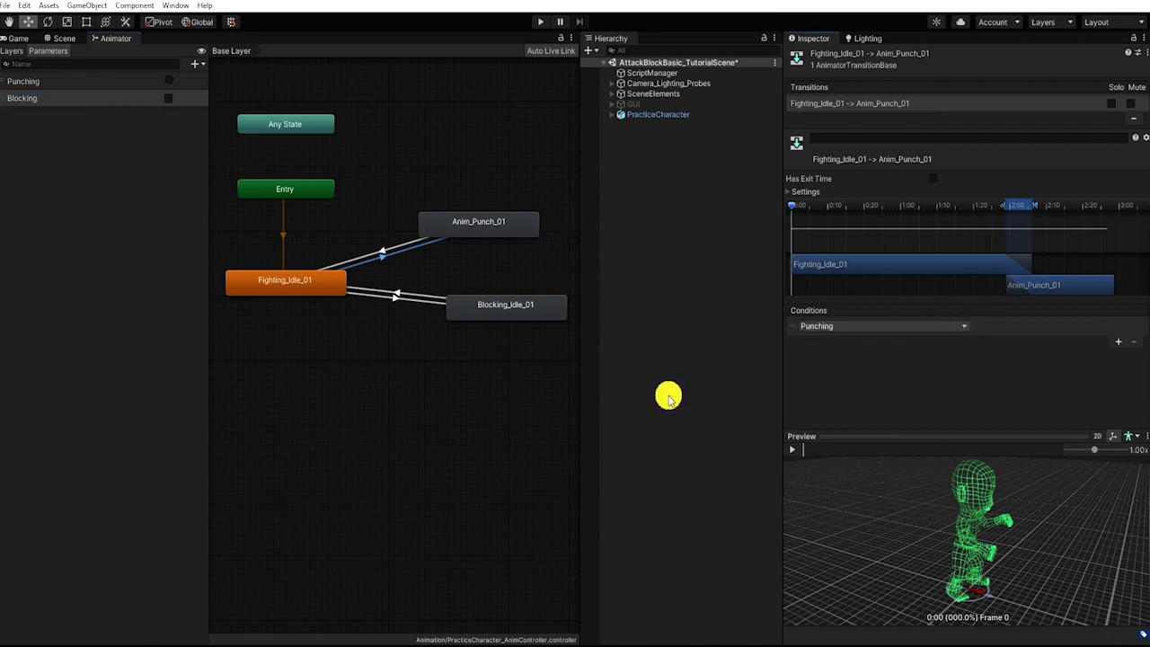
Give the Fighting_Idle_01 to Blocking_Idle_01 transition no exit time and a Blocking condition.
click(381, 254)
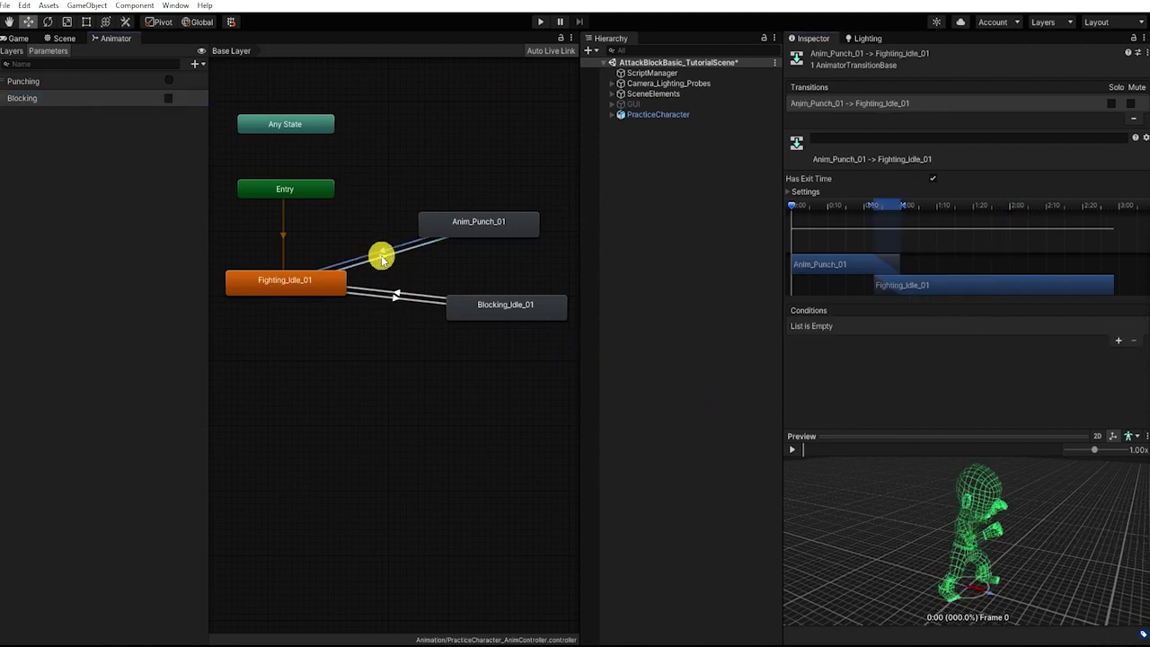
click(403, 302)
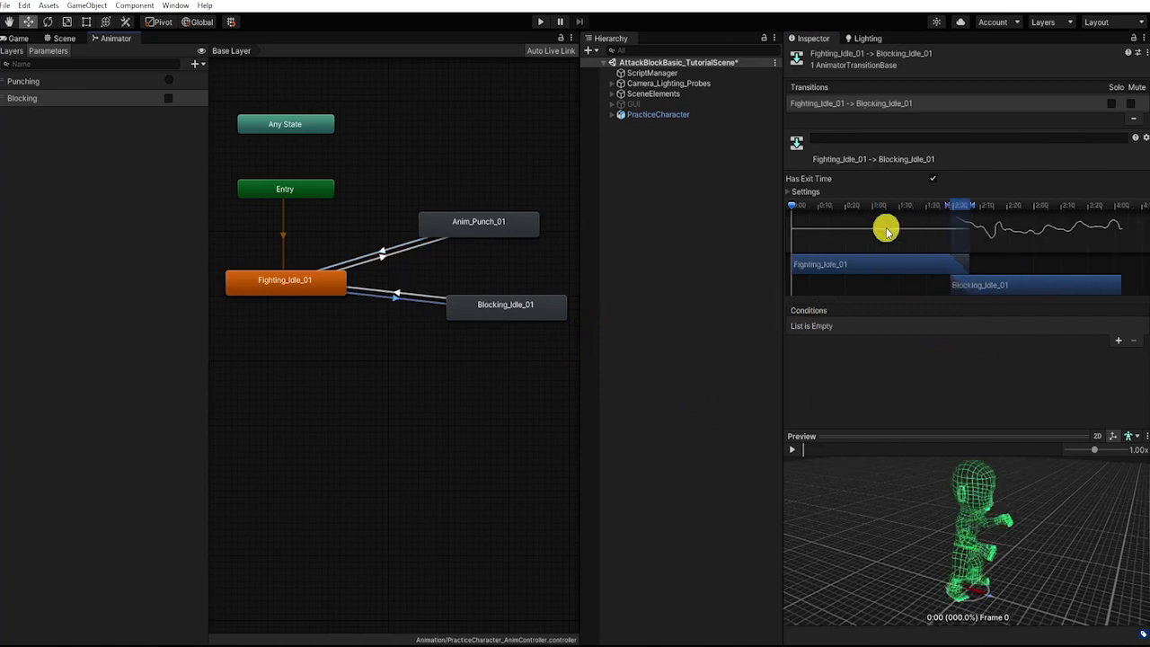
click(932, 178)
click(1118, 341)
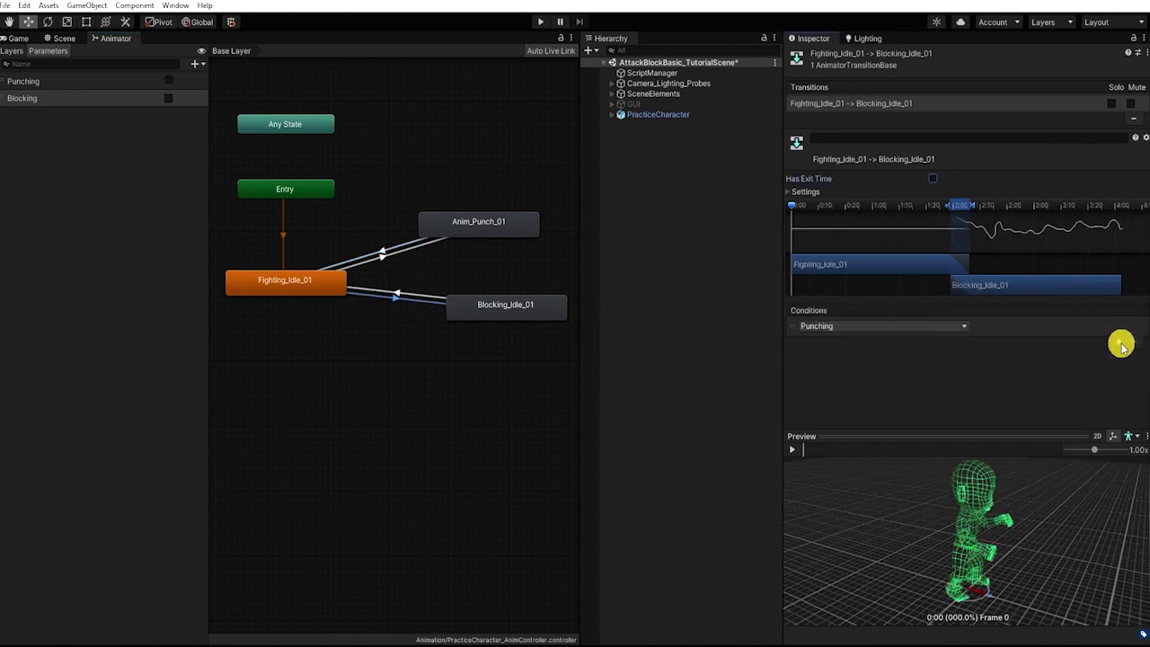
click(887, 326)
click(853, 379)
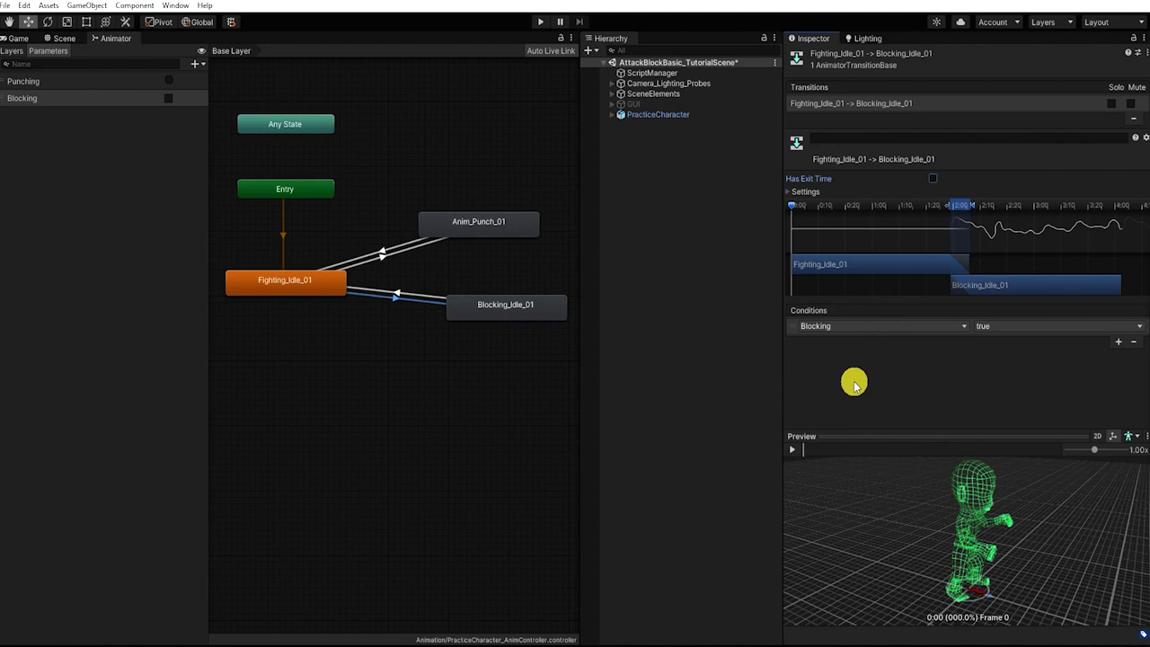
Give the Blocking_Idle_01 to Fighting_Idle_01 transition no exit time and condition Blocking false.
click(396, 296)
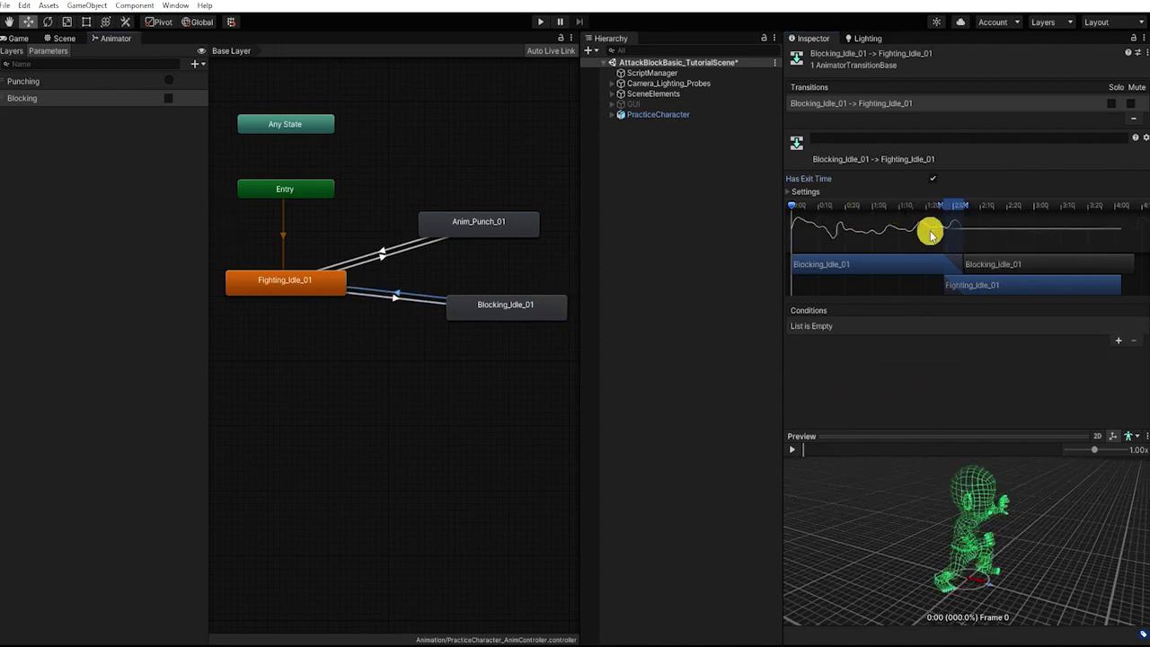
click(1119, 342)
click(932, 178)
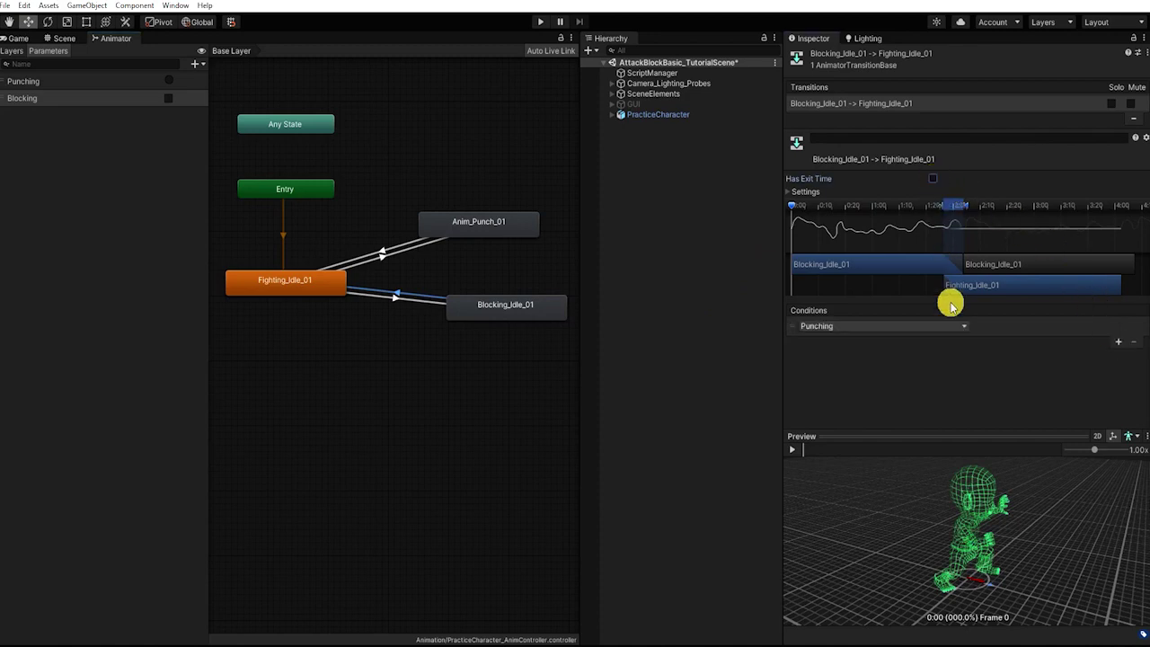
click(911, 326)
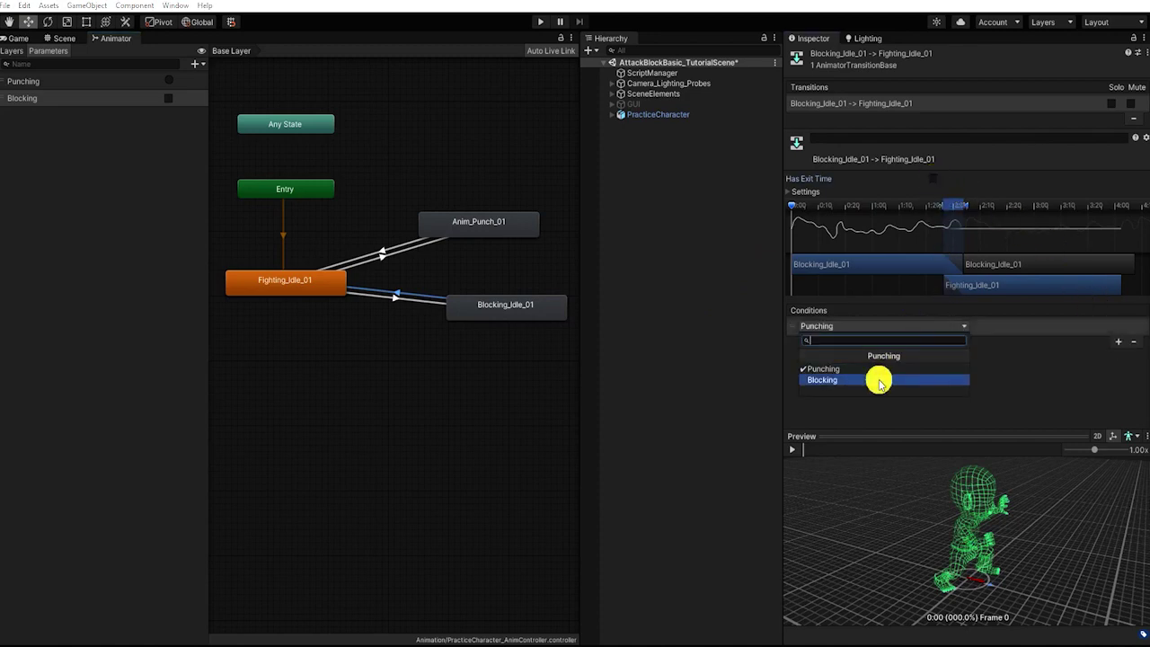
click(880, 380)
click(988, 326)
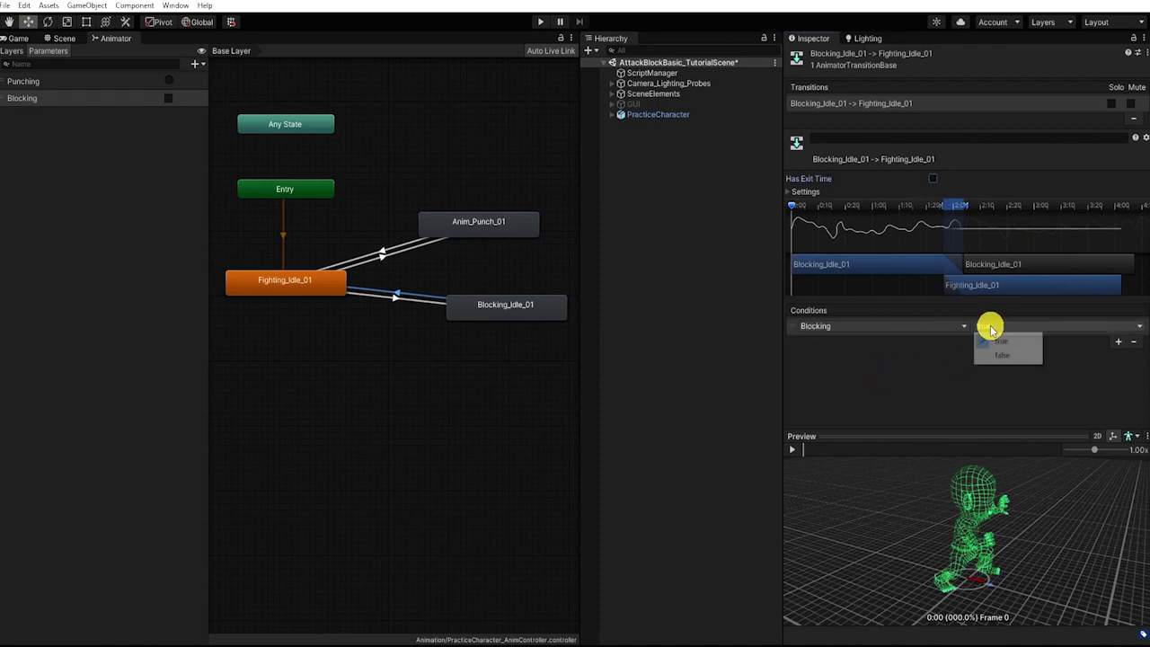
click(1009, 358)
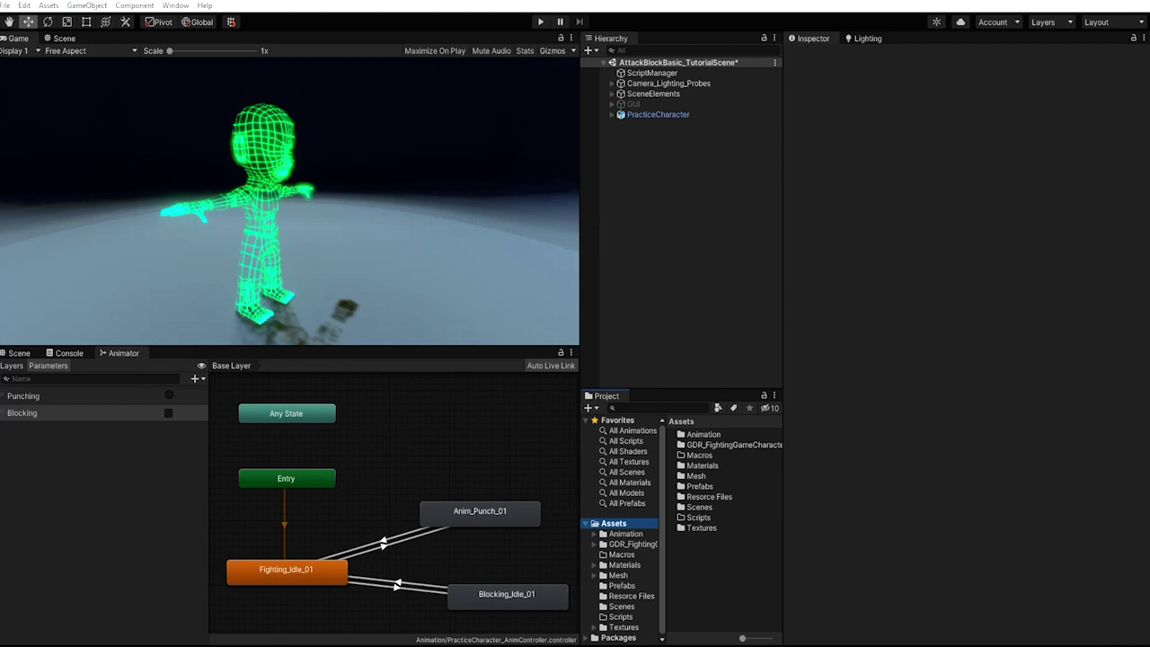
Assign PracticeCharacter_AnimController to PracticeCharacter's Animator Controller field.
click(655, 115)
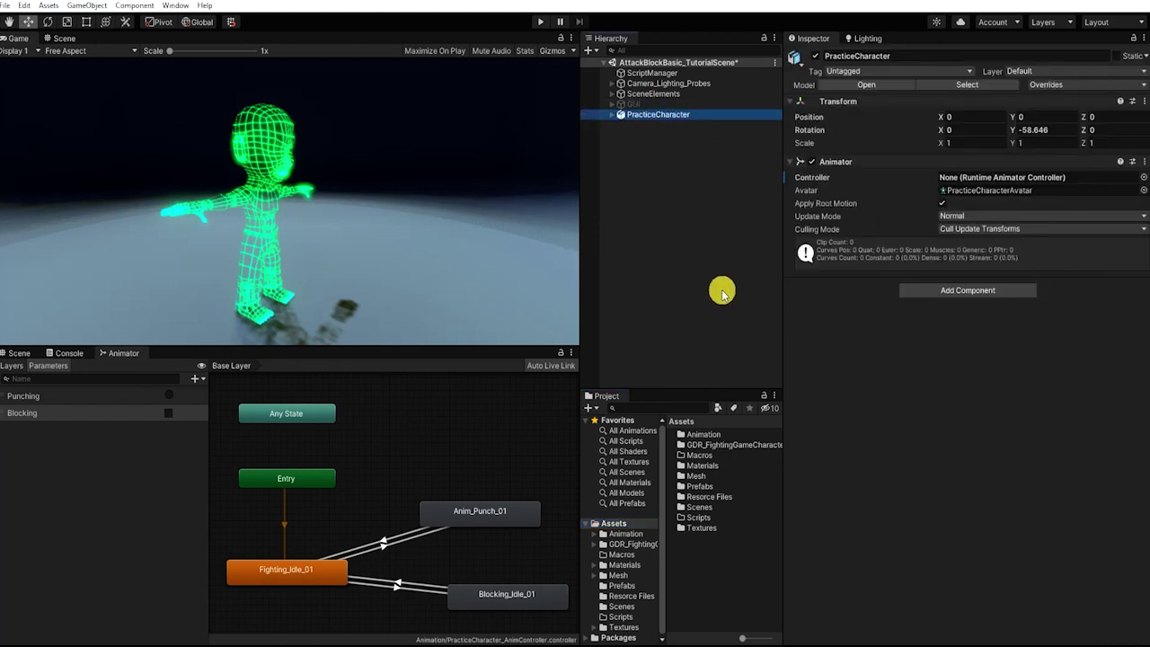
click(600, 526)
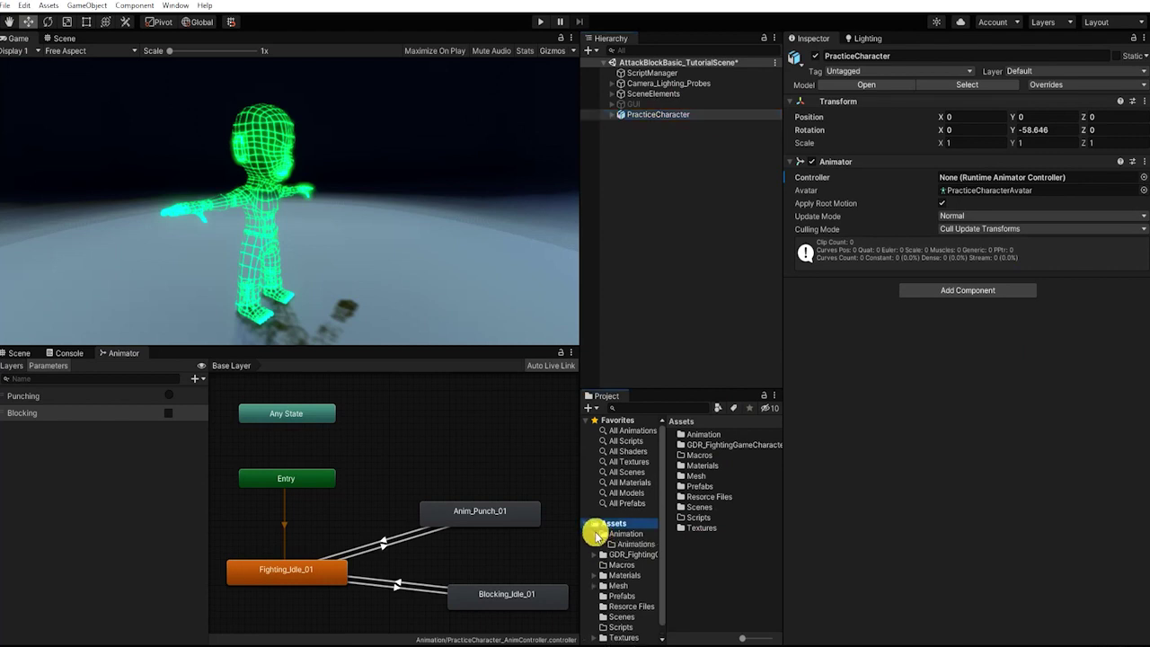
double_click(619, 533)
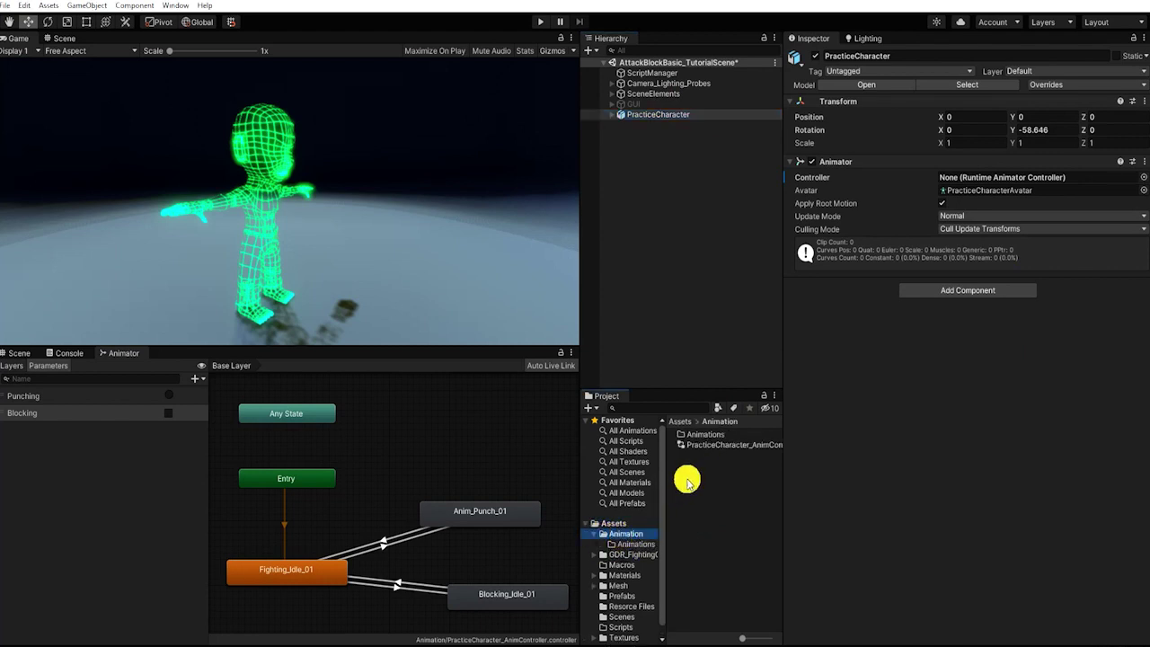
drag(723, 444, 1022, 177)
Test-play the scene twice to check the fighting idle loop, then stop play mode.
click(541, 21)
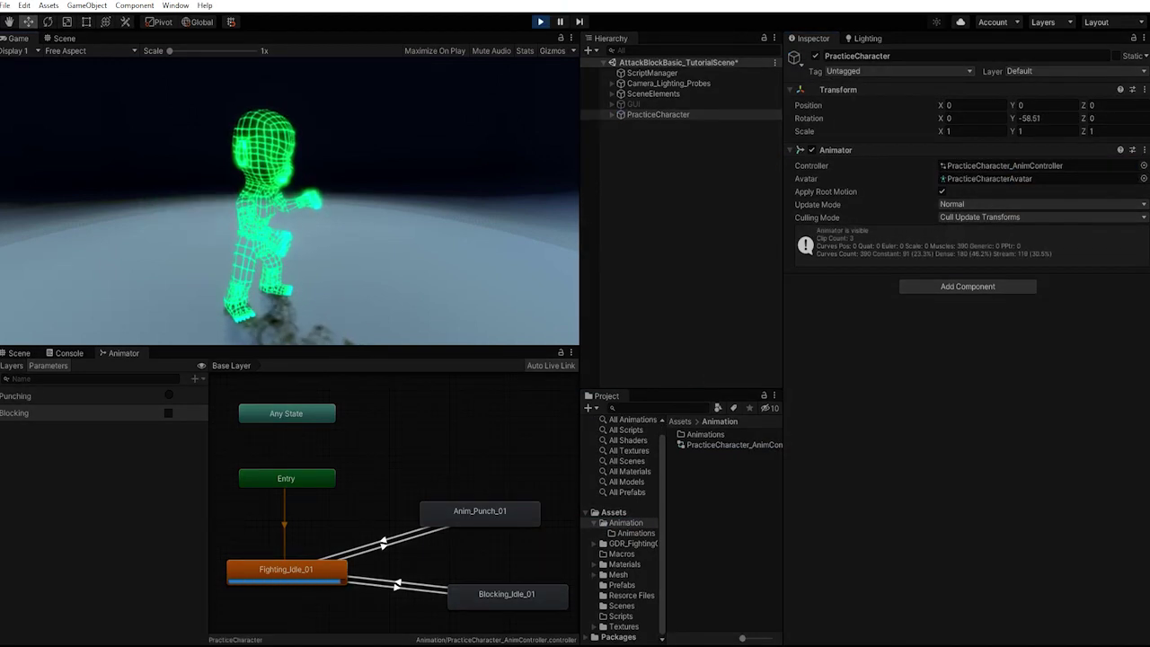
click(656, 197)
click(647, 116)
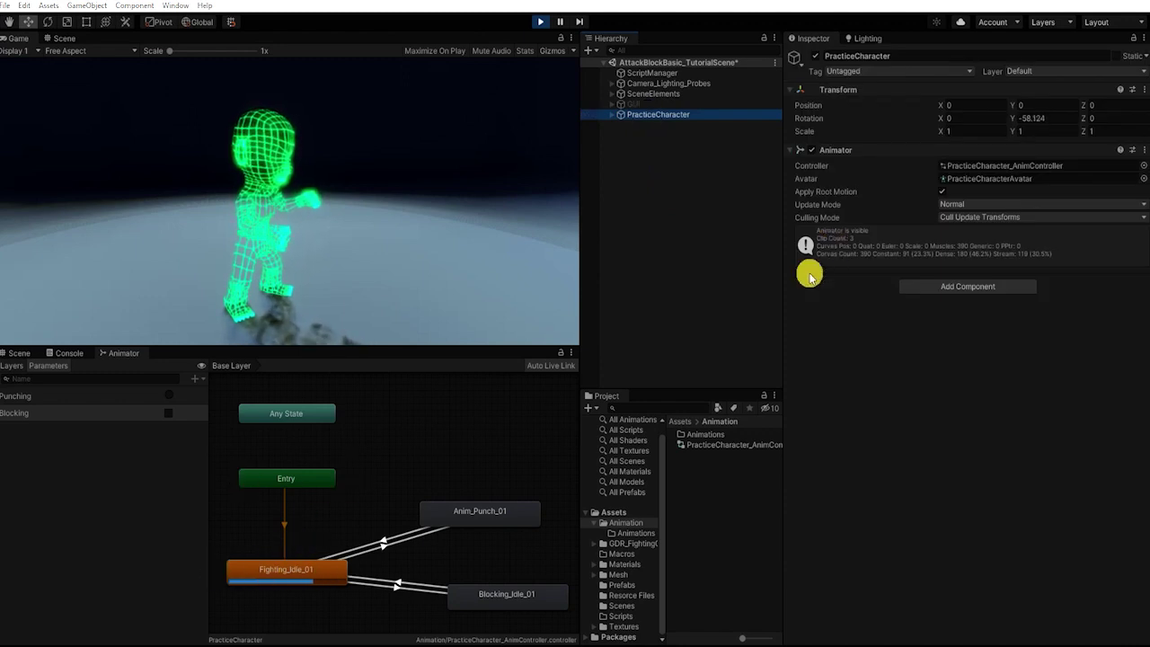
key(ctrl+p)
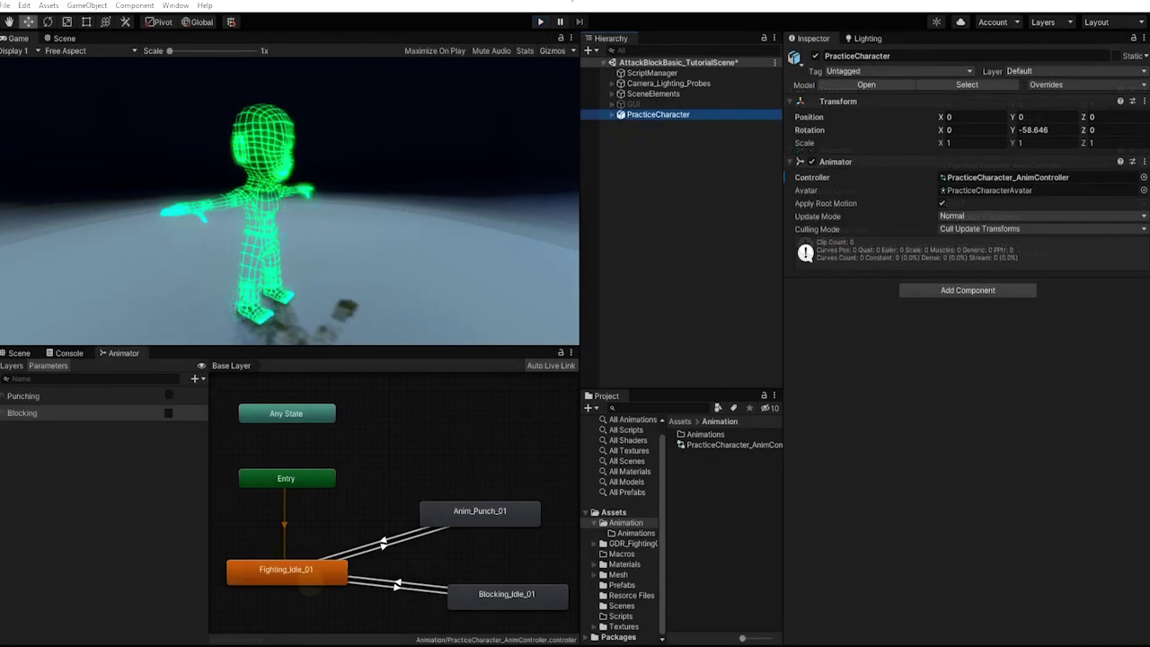
click(540, 21)
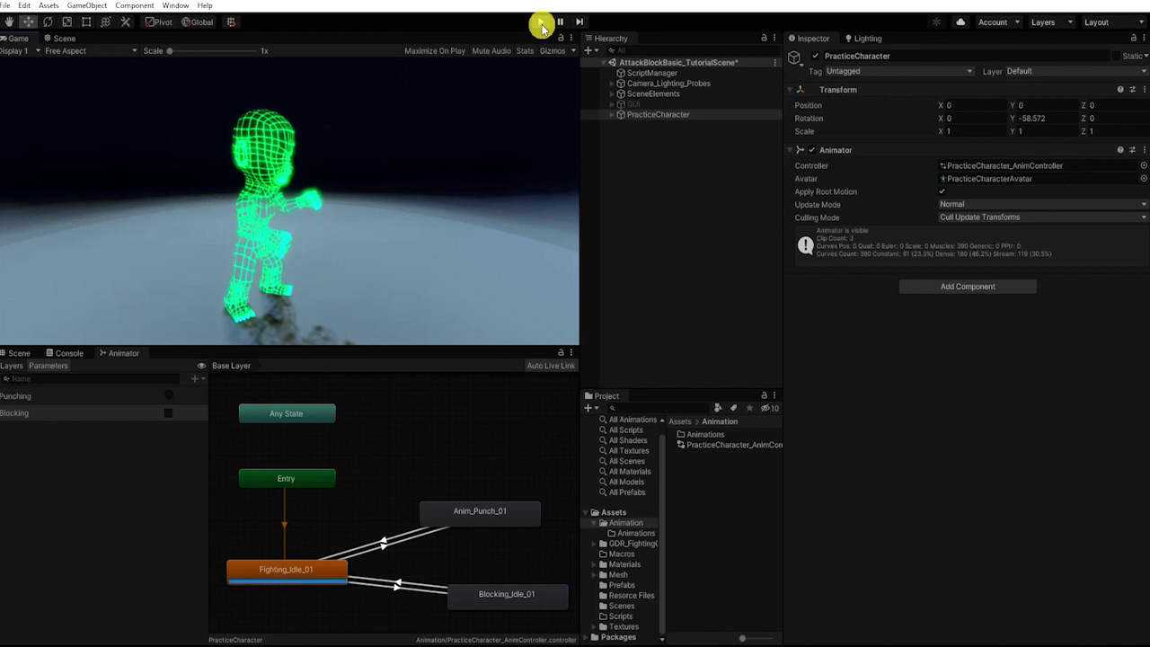
key(ctrl+p)
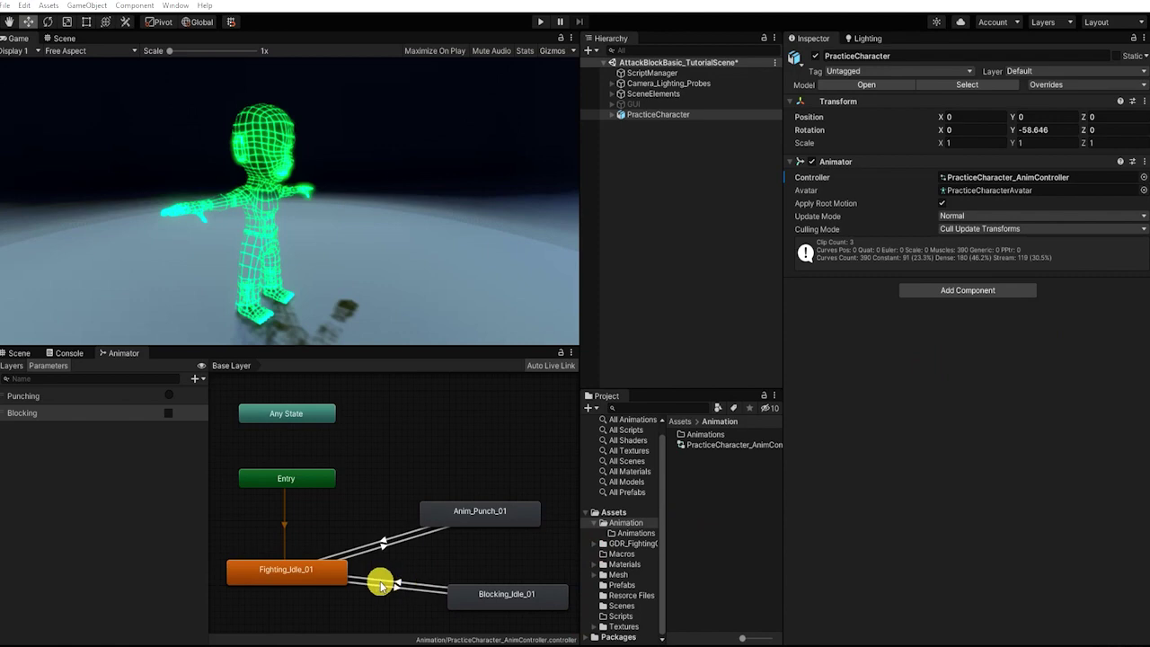
Enable Loop Time on the Fighting_Idle_01 clip's animation import settings and apply.
click(315, 570)
click(978, 87)
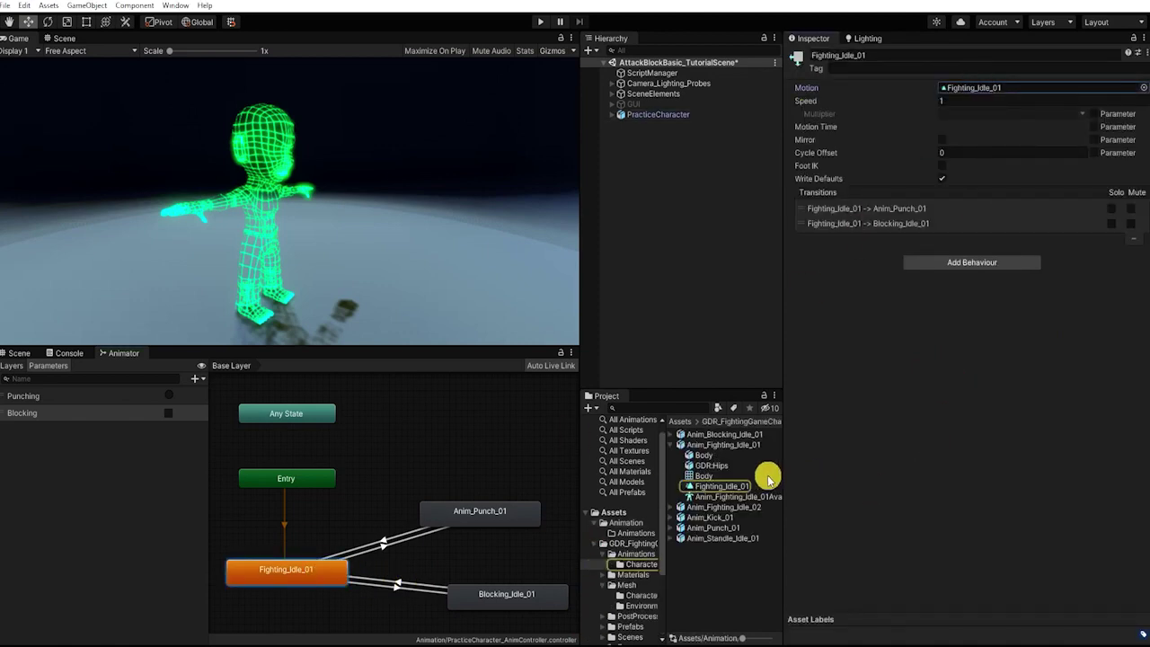
click(728, 445)
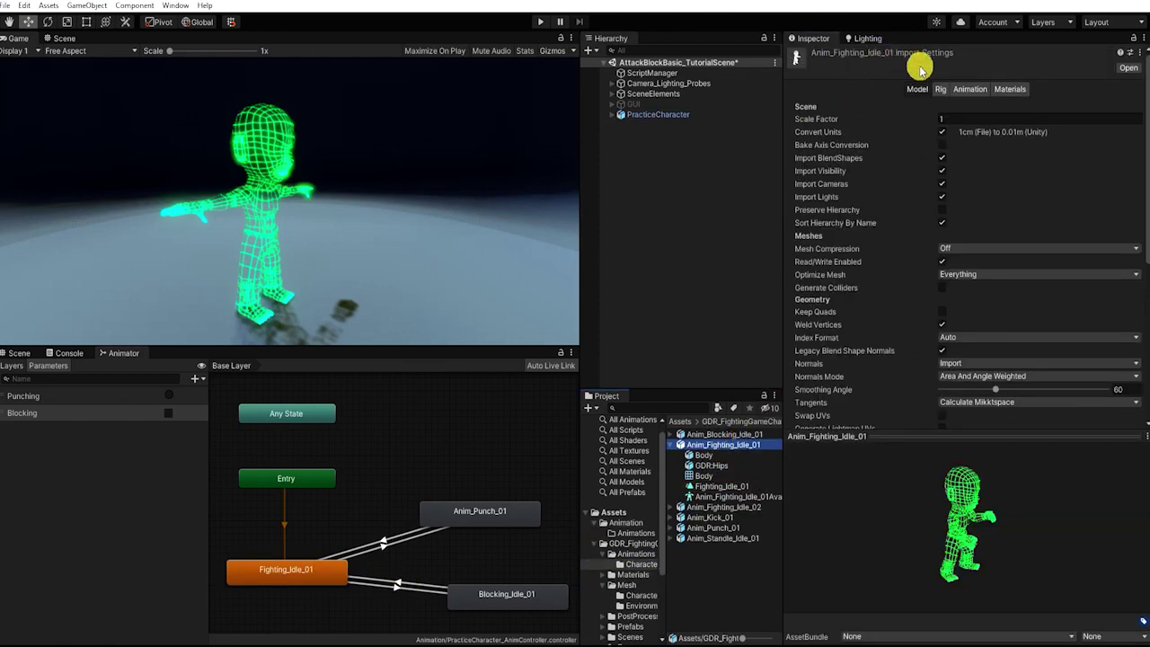
click(975, 88)
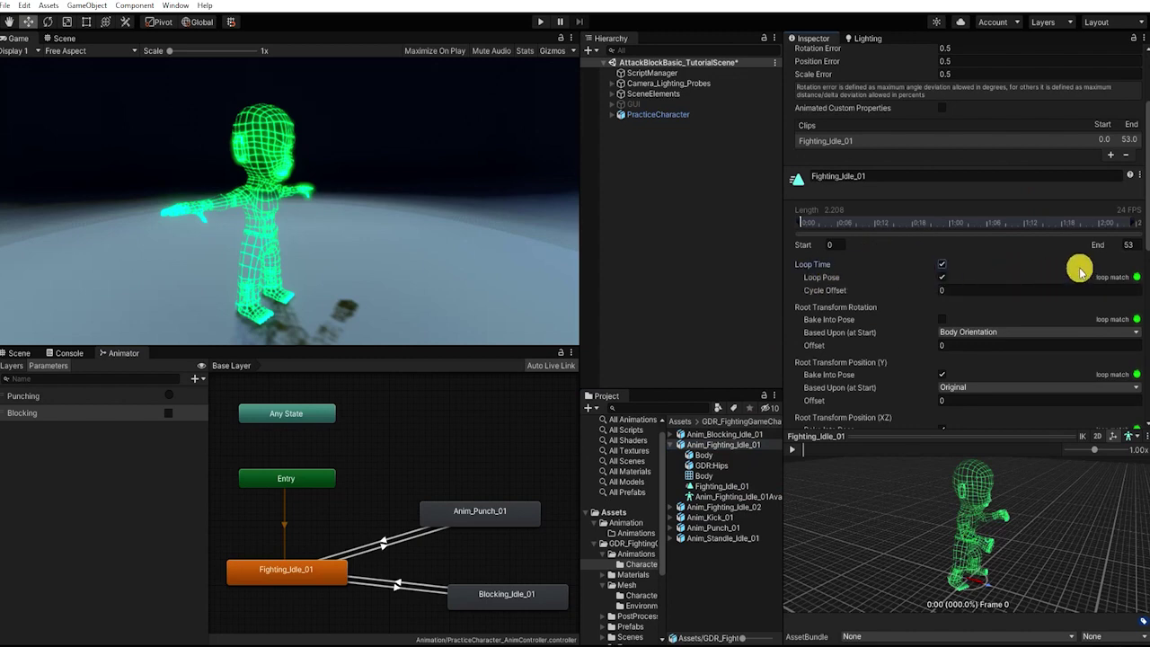
scroll(1092, 288, down, 3)
click(1126, 355)
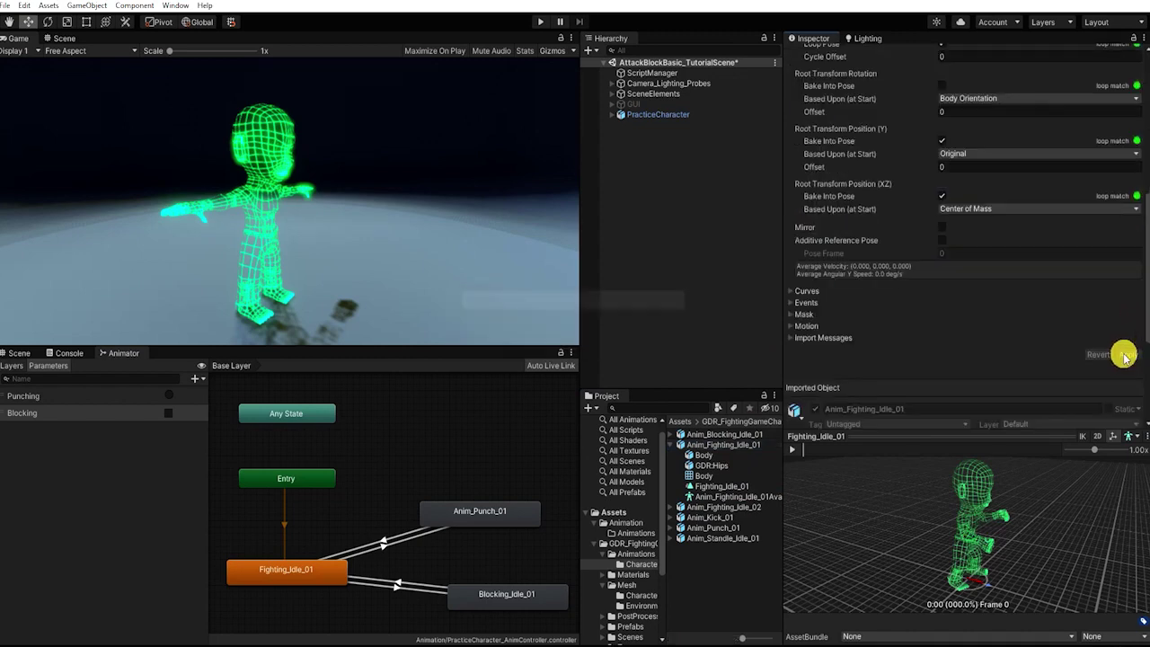
In play mode, fire Punching and toggle Blocking to test the punch and block animations.
click(540, 24)
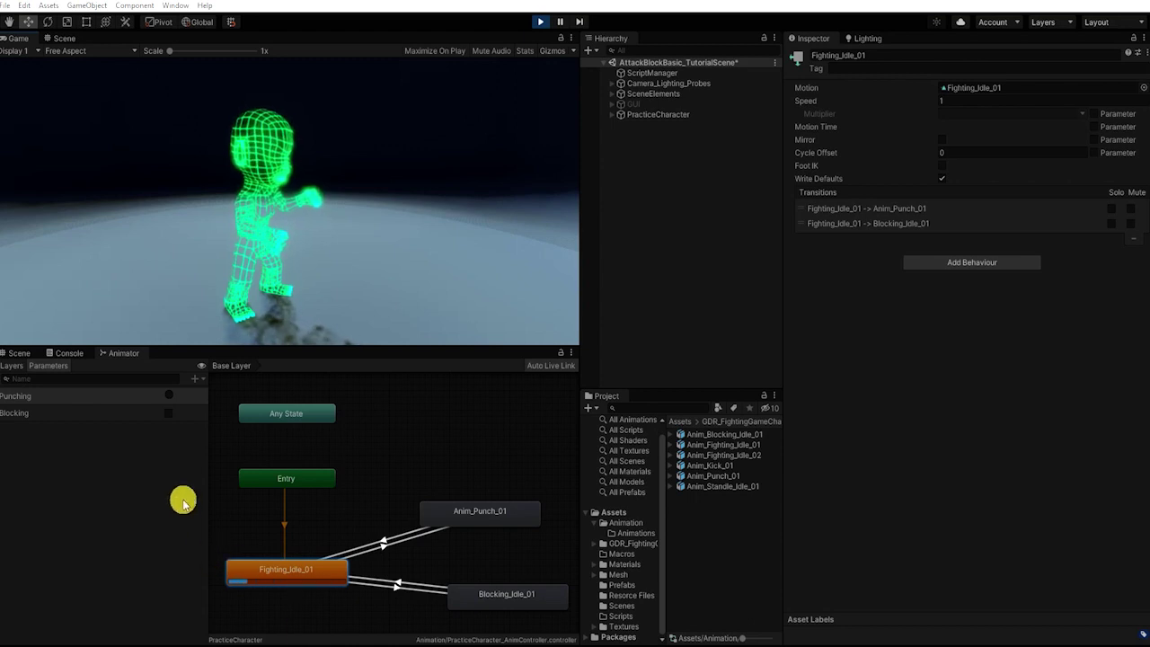
click(170, 395)
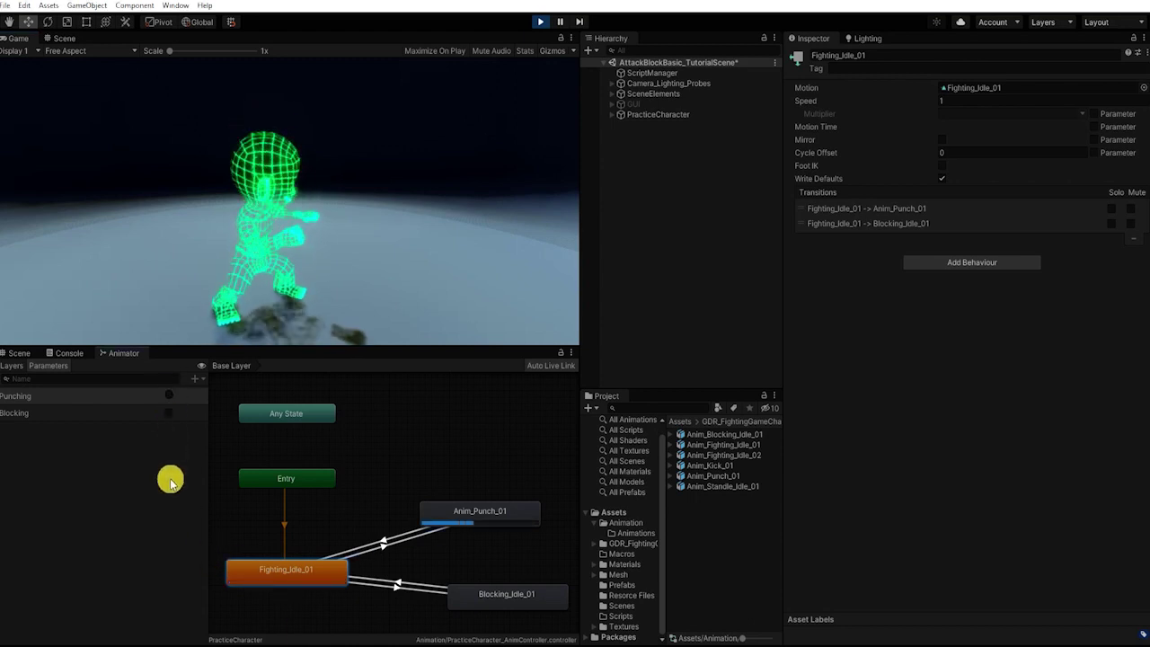
click(170, 415)
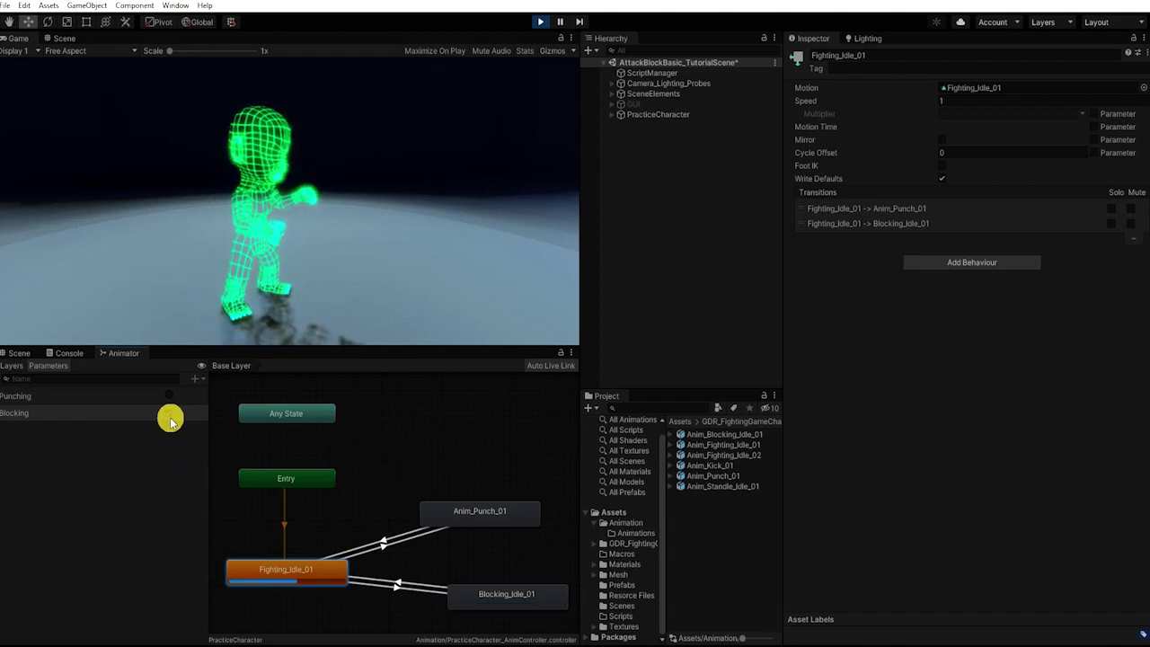
click(169, 414)
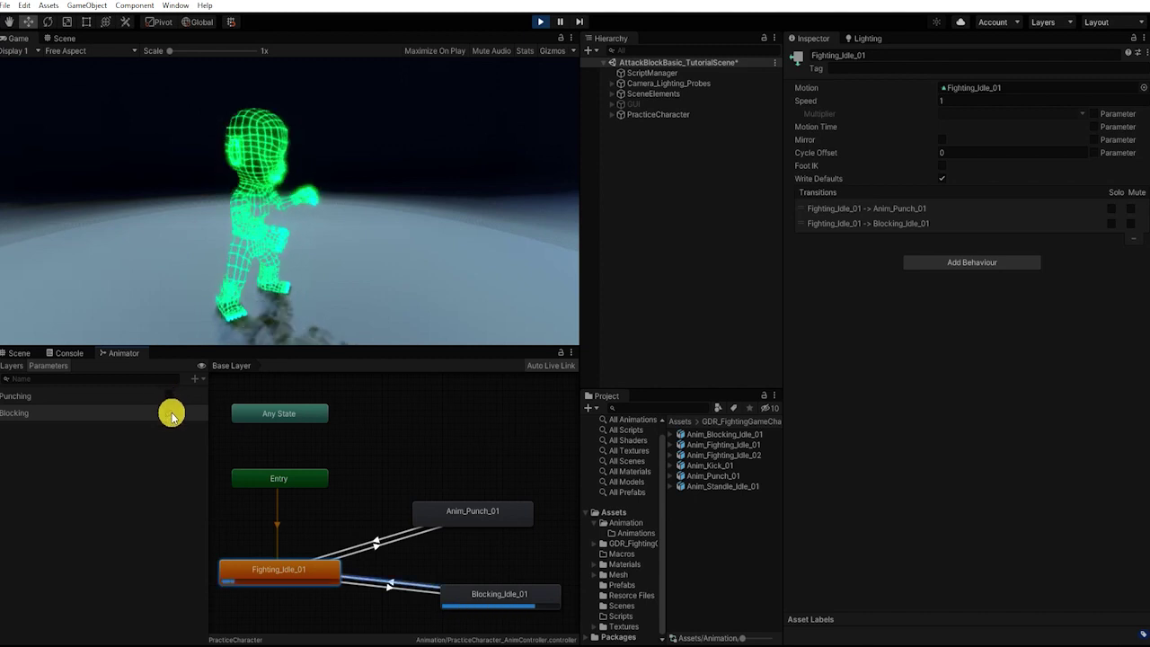
click(170, 396)
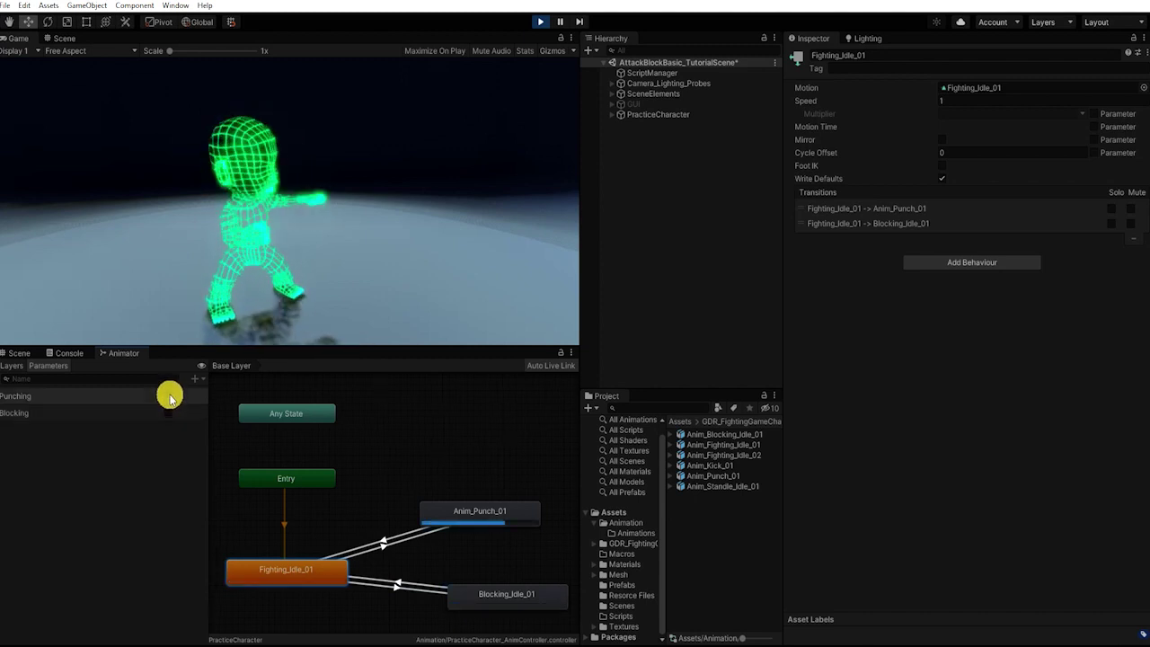
click(170, 396)
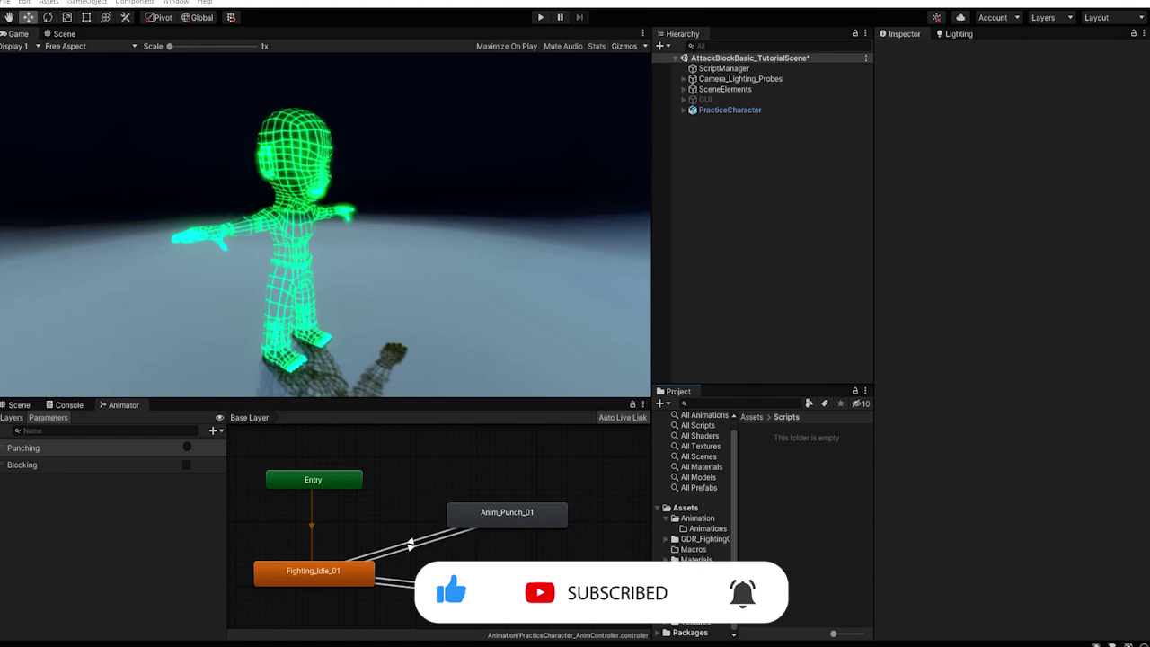
Enable the GUI object so the shield and fist buttons appear.
click(705, 99)
click(906, 52)
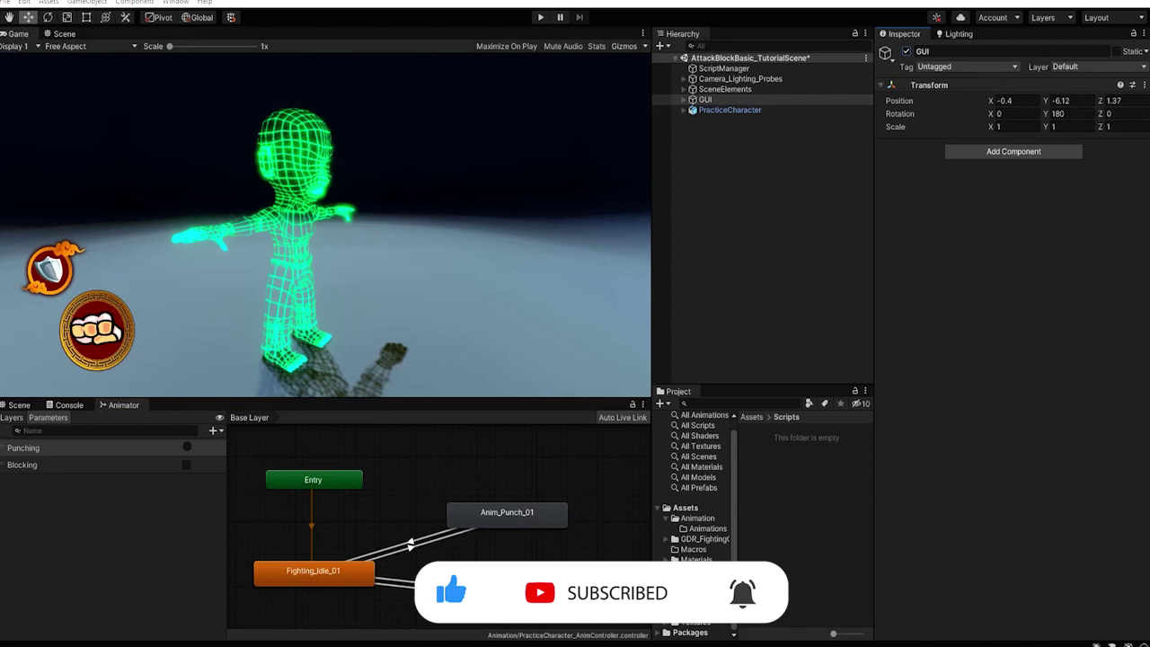
click(812, 210)
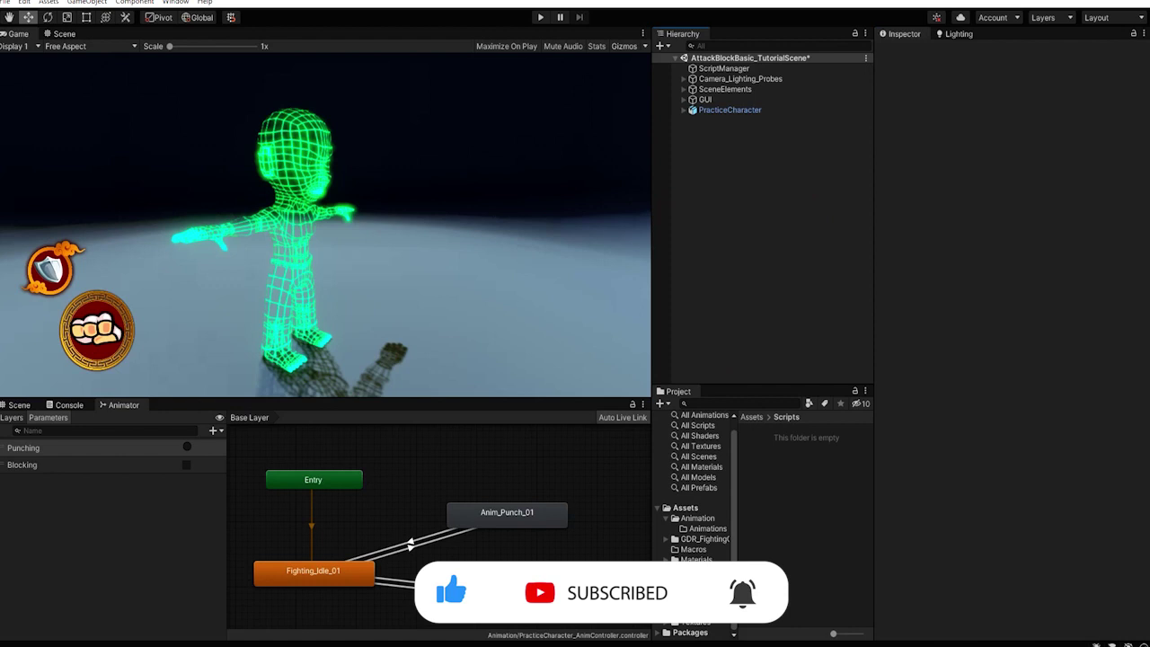
Create a C# script named FightingCharacterScript in the Scripts folder and open it in Visual Studio.
click(955, 513)
right_click(812, 495)
mouse_move(817, 159)
click(1006, 159)
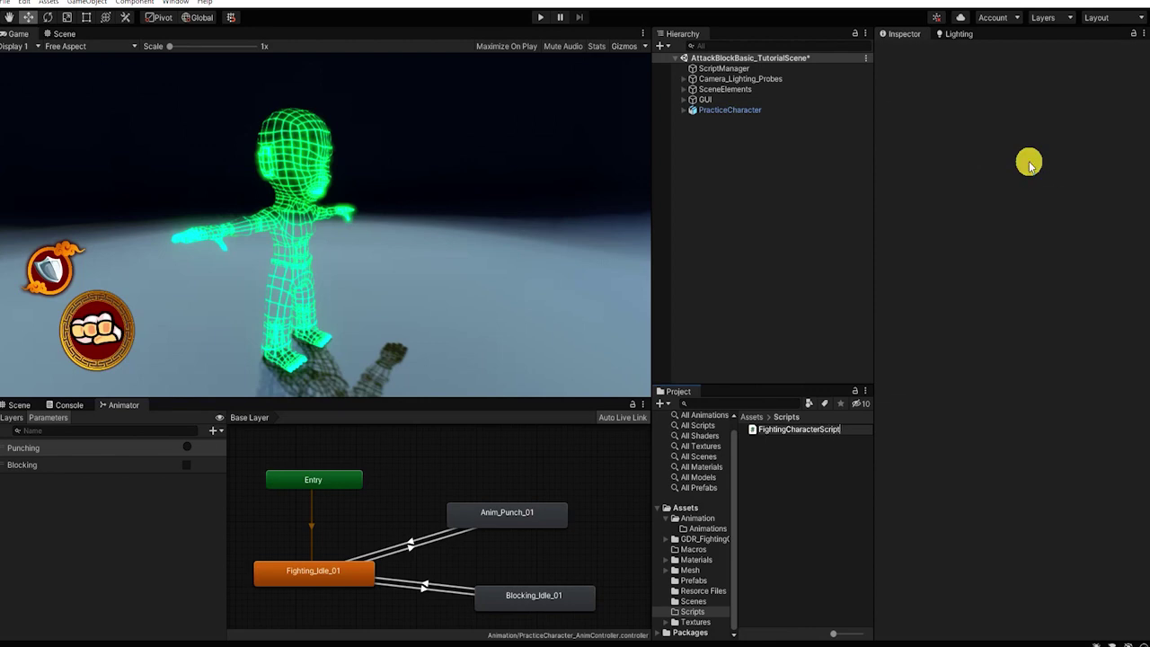
key(Return)
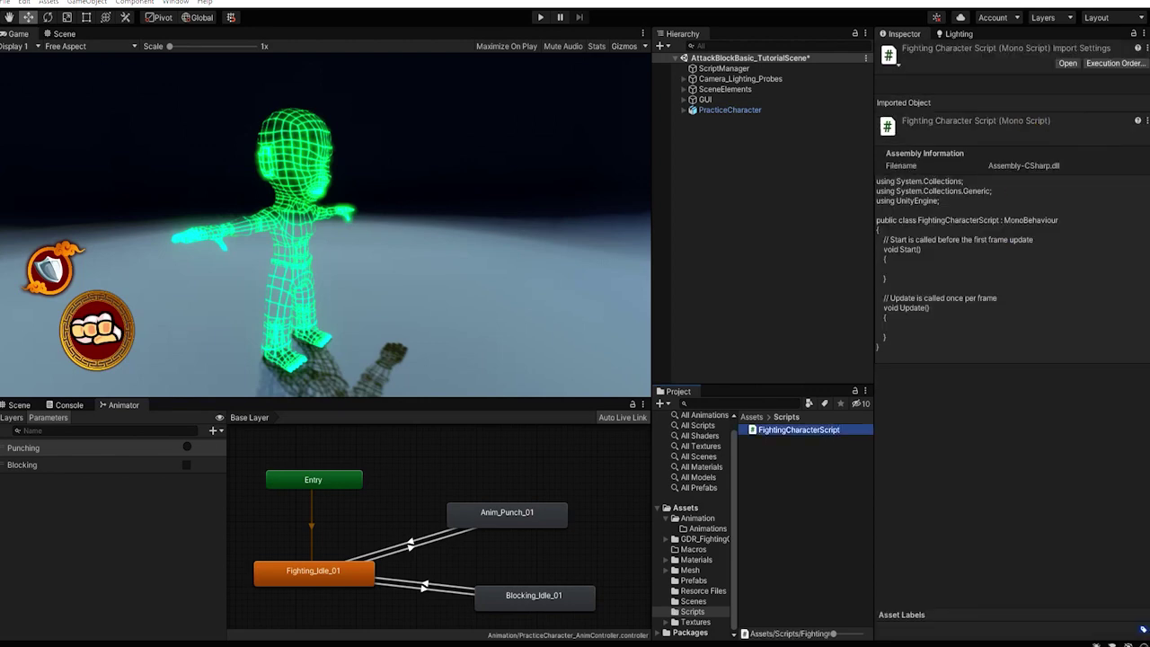
double_click(795, 428)
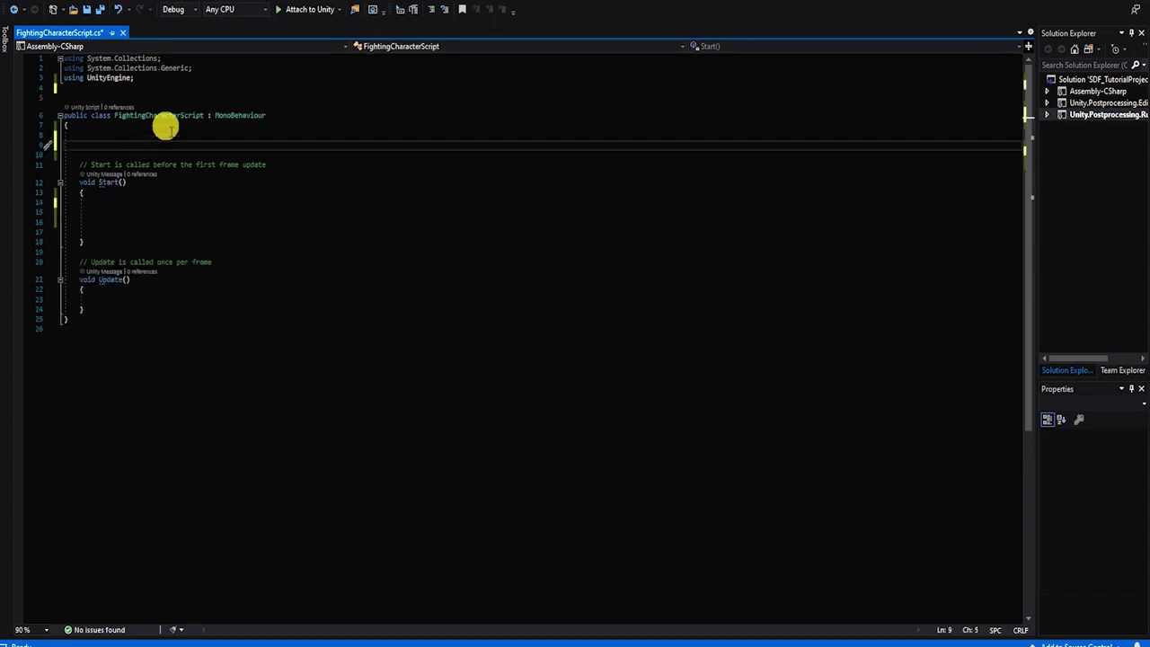
Declare the public characterOBJ GameObject, the controllerANIM Animator, and the public isBlocking bool fields.
text(ublic GameObject )
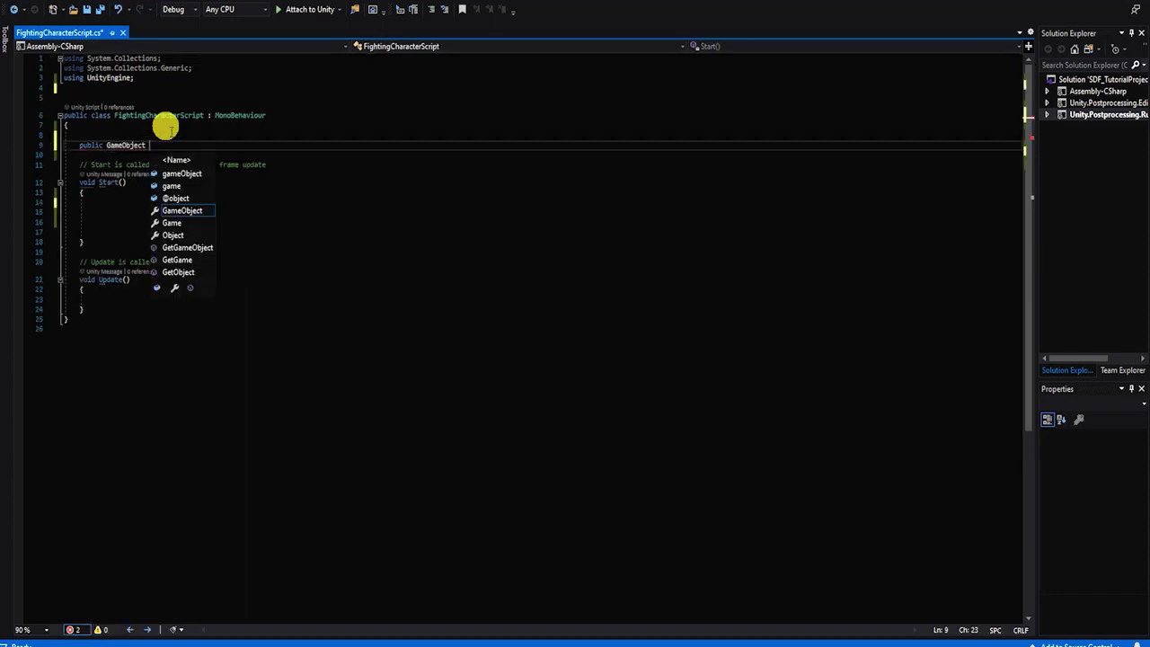
text(characterOBJ)
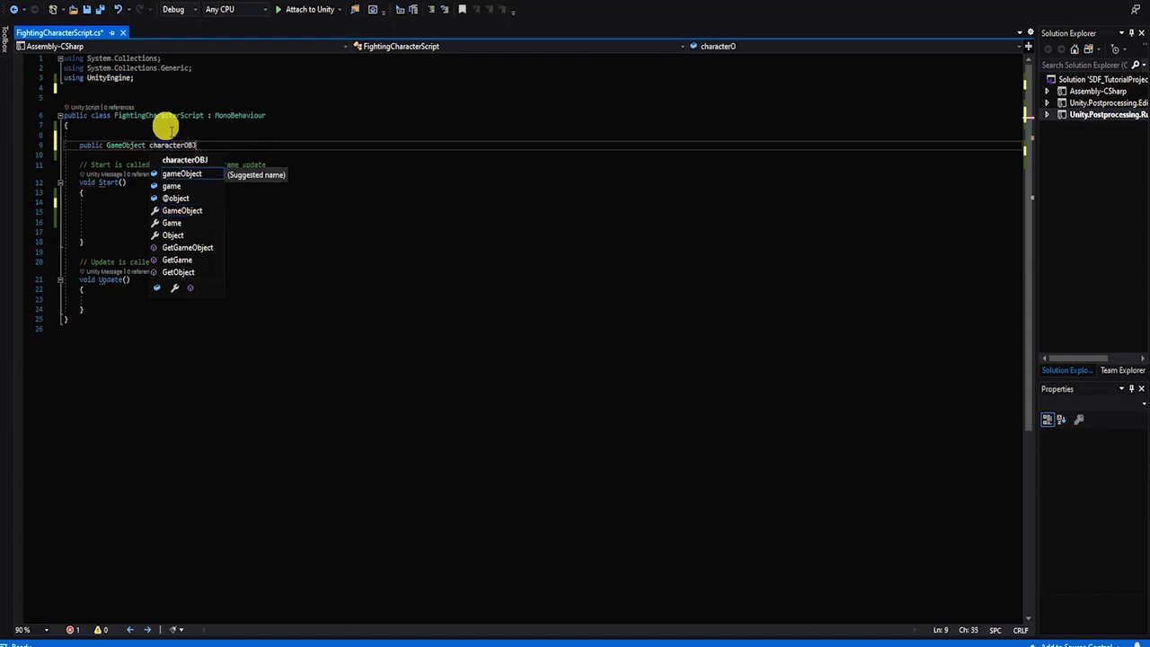
text(;)
key(Return)
text(anim)
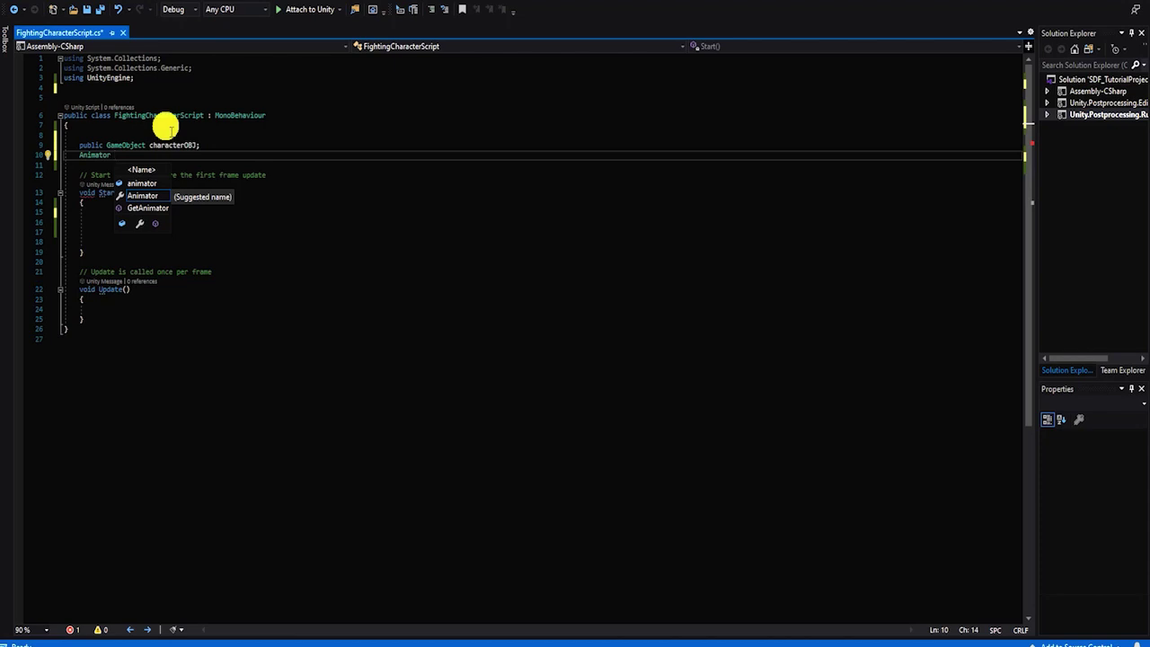
text( conr)
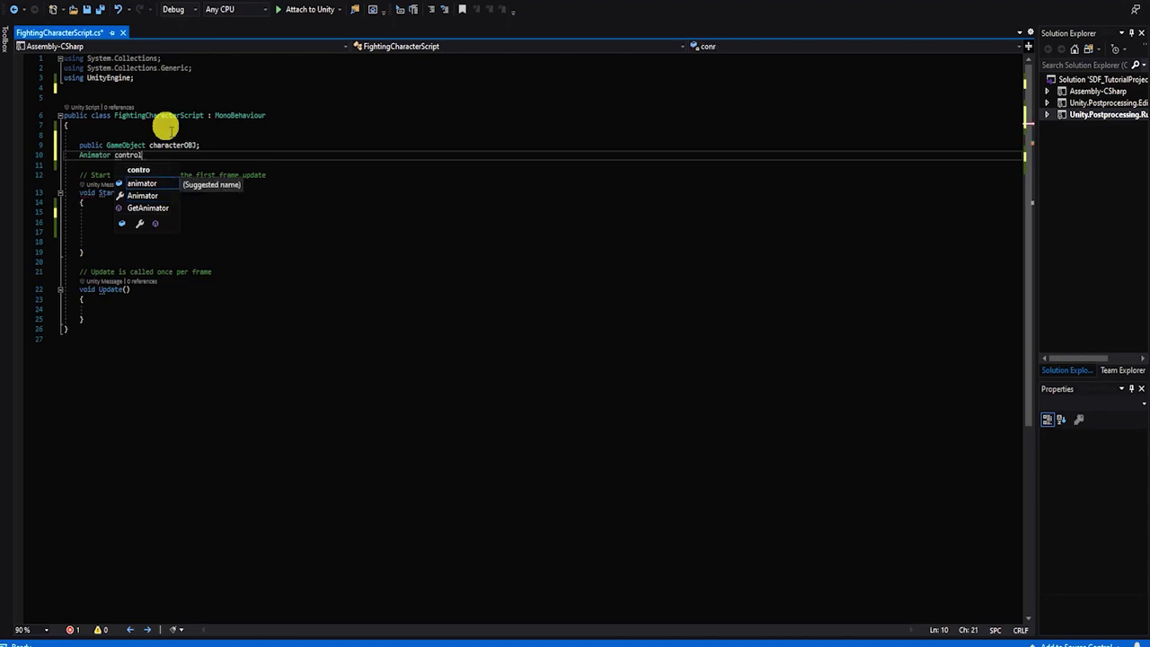
text(;)
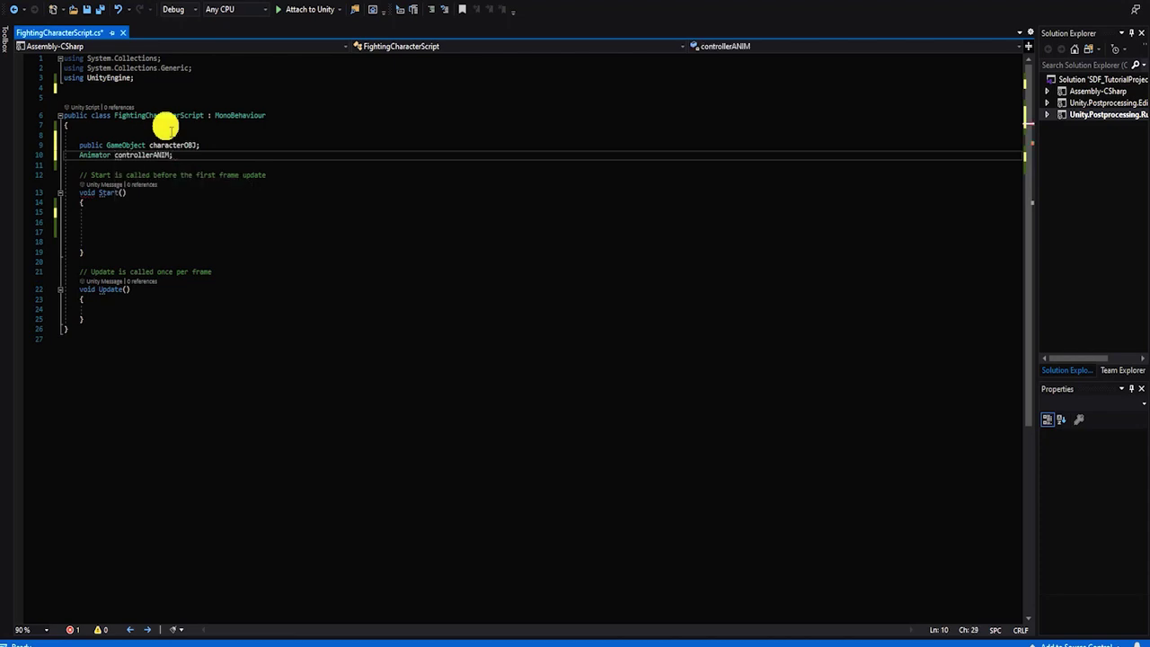
key(Return)
text(public bool isBl)
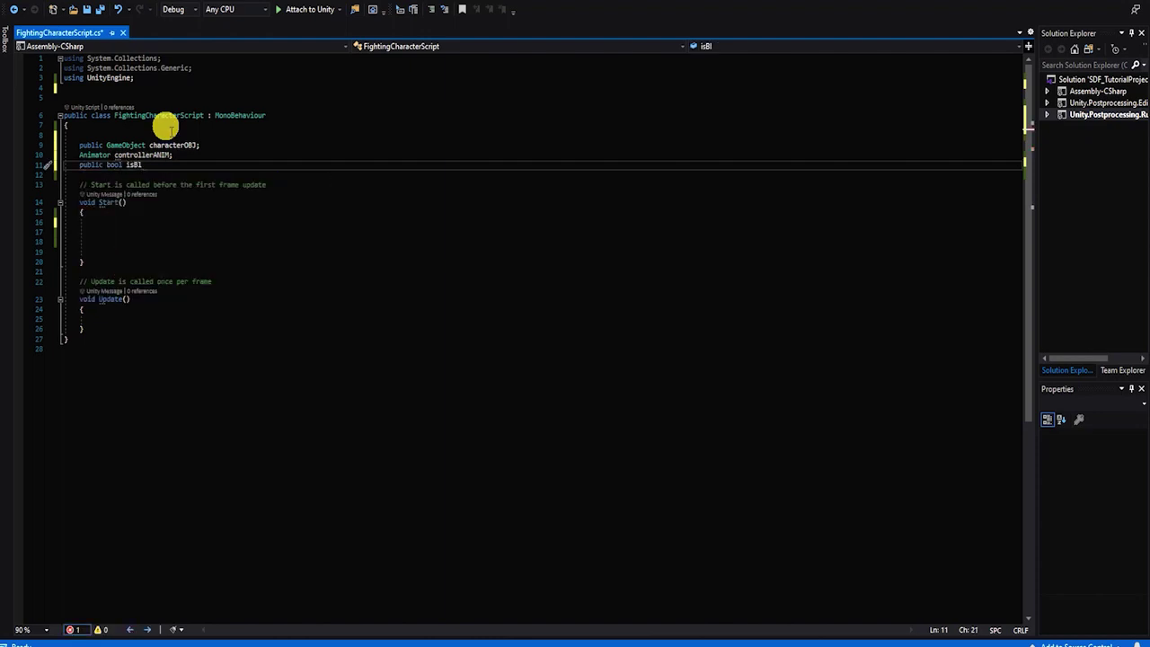
text(ocking;)
In Start, assign characterOBJ.GetComponent<Animator>() to controllerANIM and begin an isBlocking line.
click(246, 155)
key(Return)
click(192, 231)
key(Return)
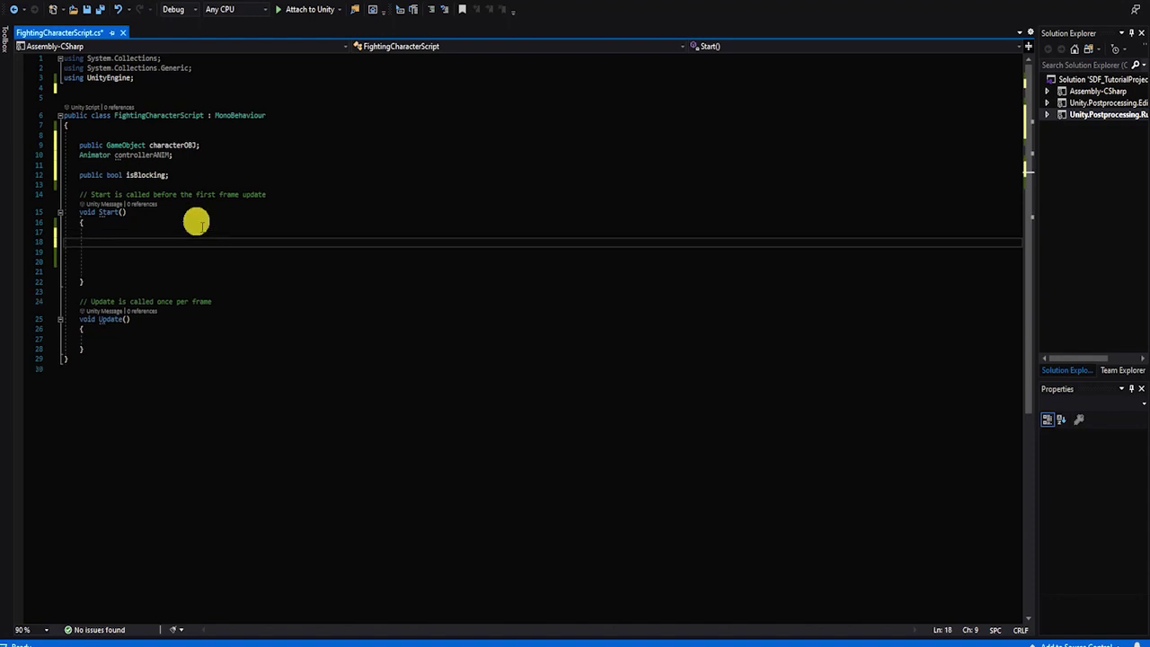
text(controll)
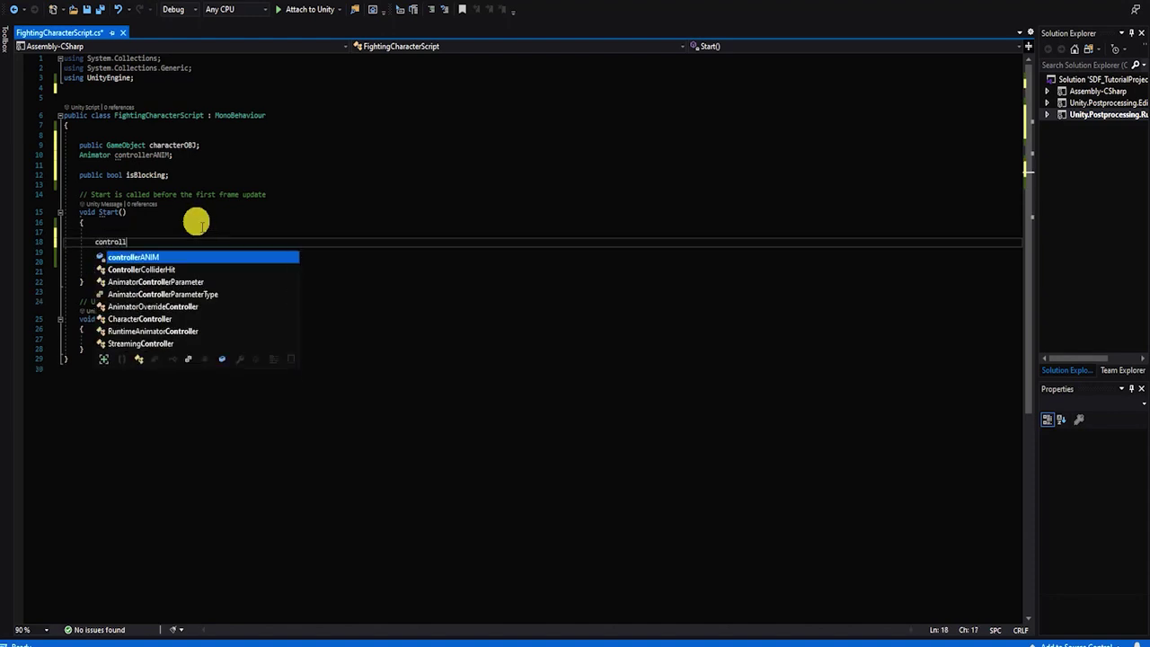
text(erANIM = char)
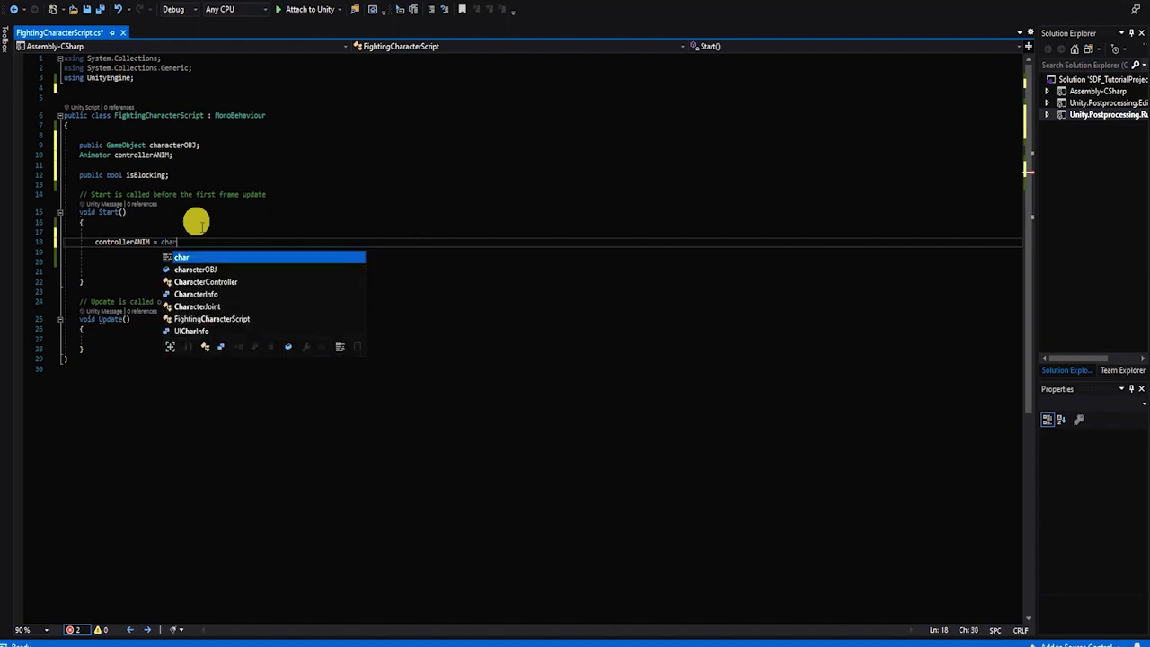
key(Tab)
text(.GetComponent<>Animator>();)
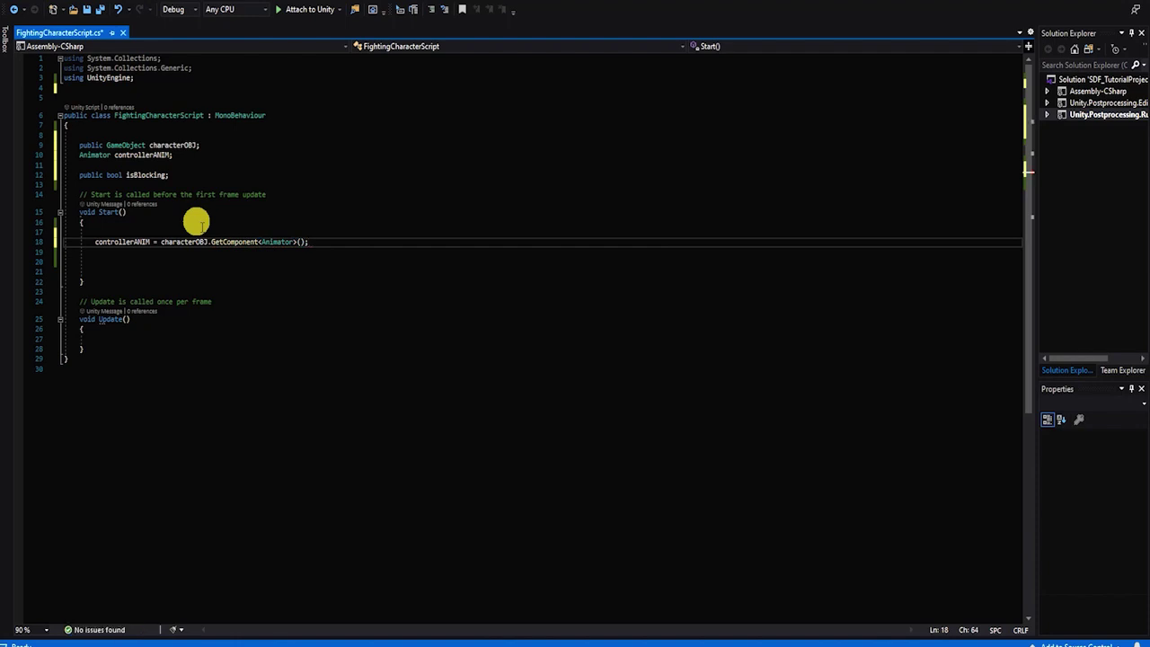
key(Return)
text(isBl)
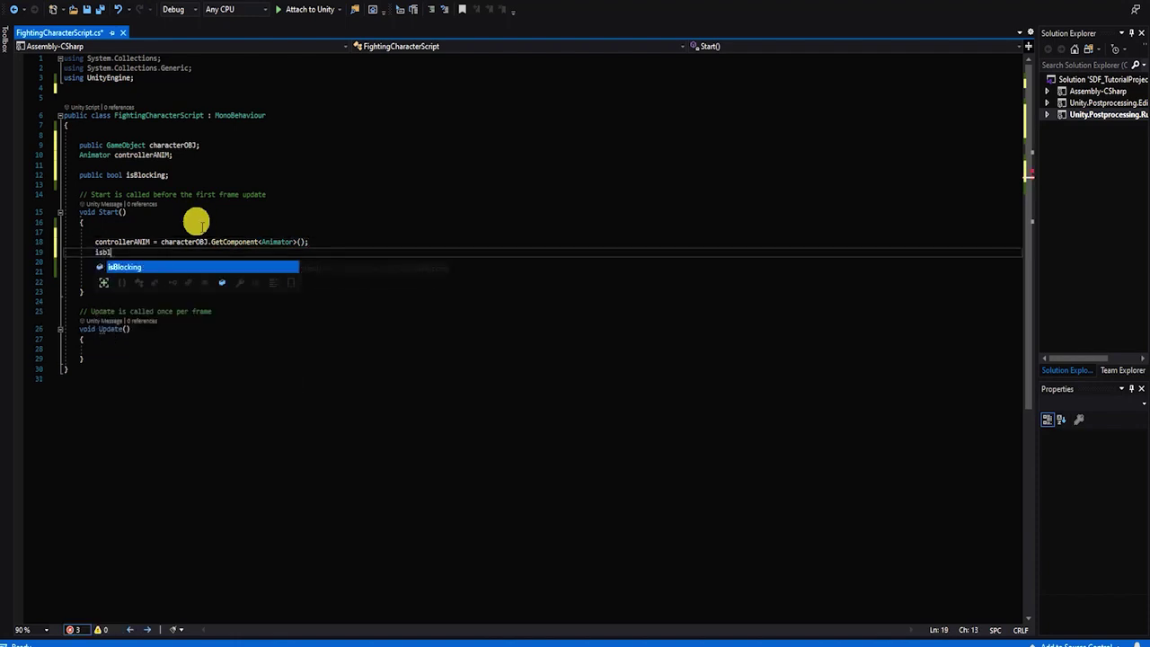
key(Tab)
Finish isBlocking = false; and add empty public Attack1() and SetBlocking() methods.
text(= )
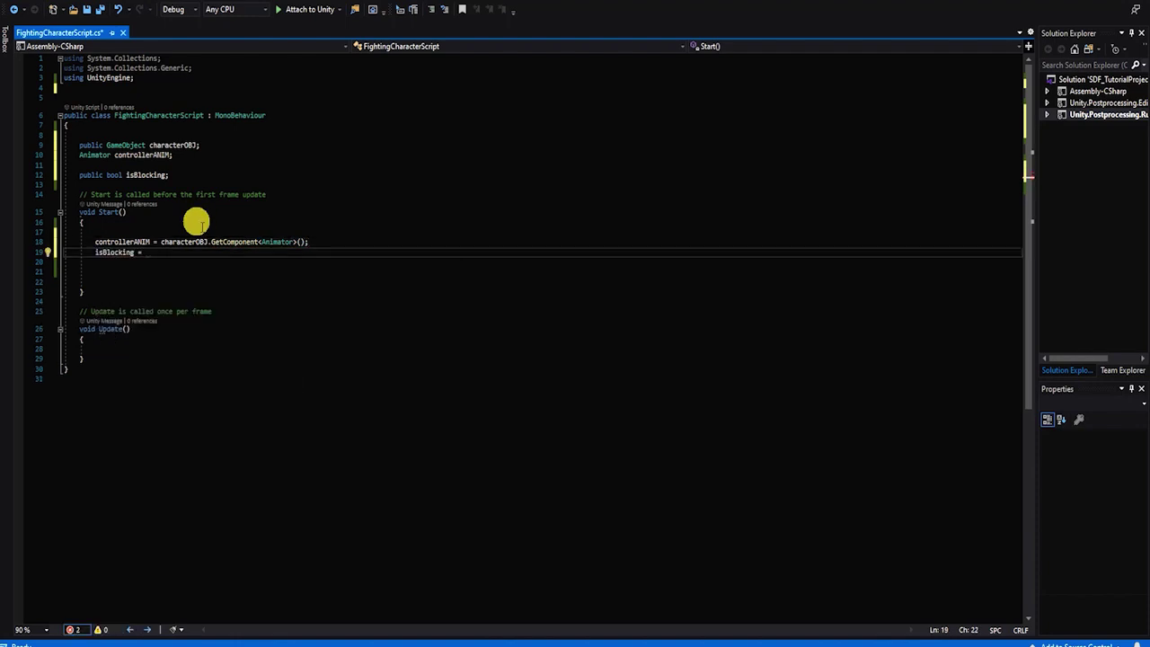
text(false;)
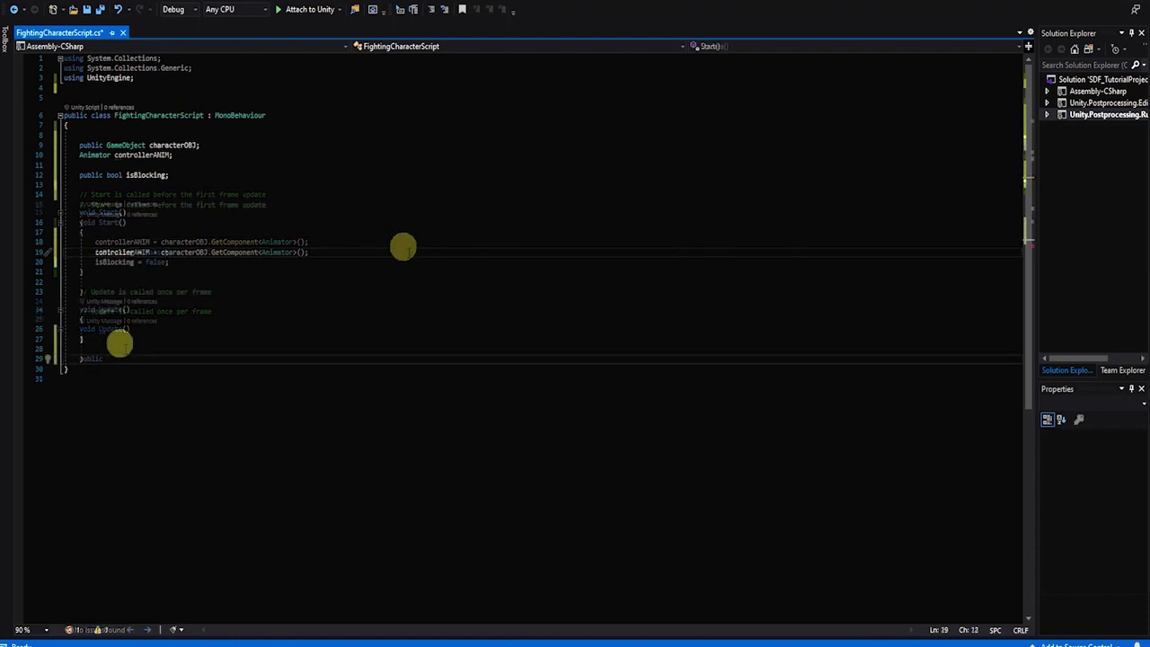
text(public void )
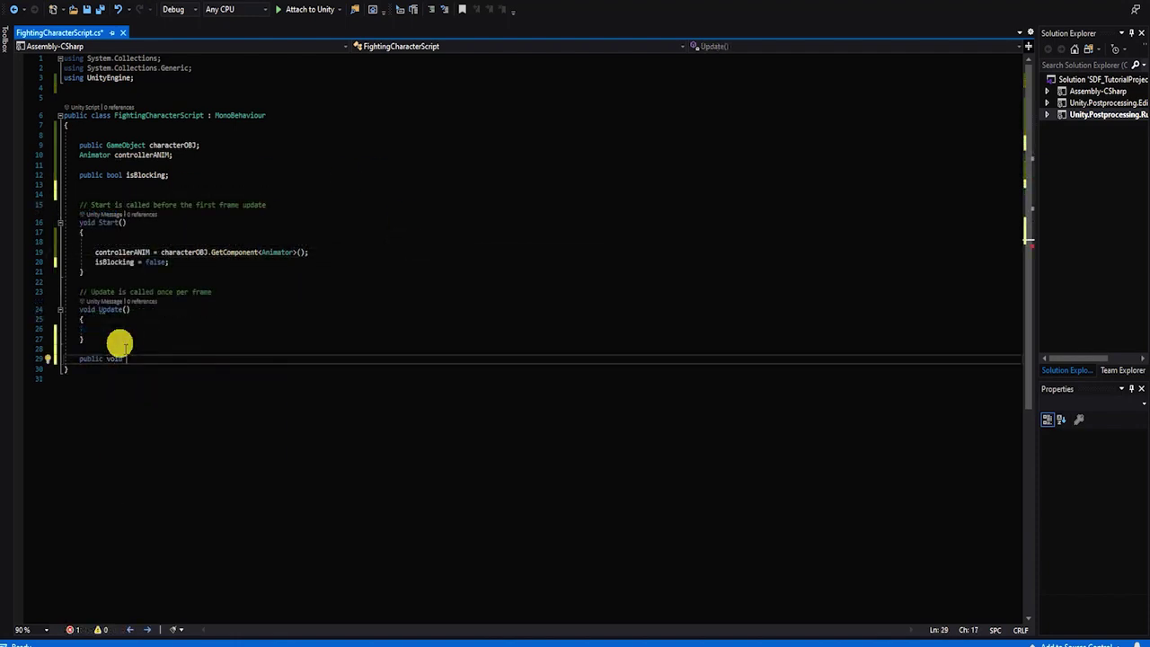
text(Attack1())
key(Return)
text({)
key(Return)
key(Down)
key(End)
key(Return)
key(Return)
text(public void S)
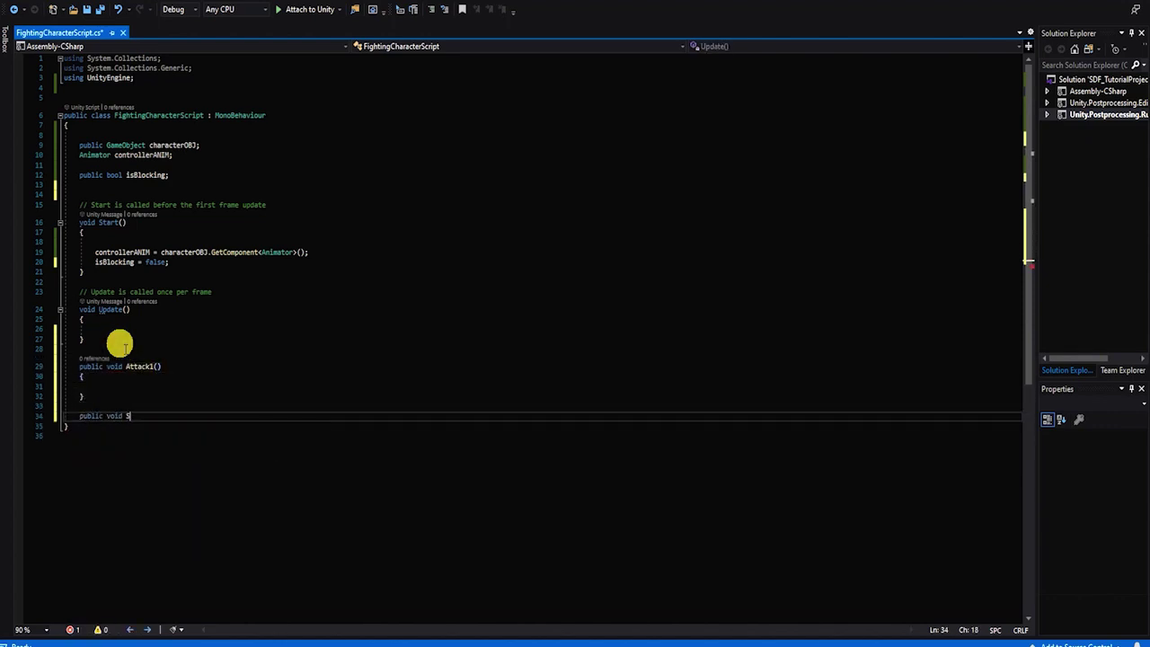
text(etBlocking())
key(Return)
text({)
key(Return)
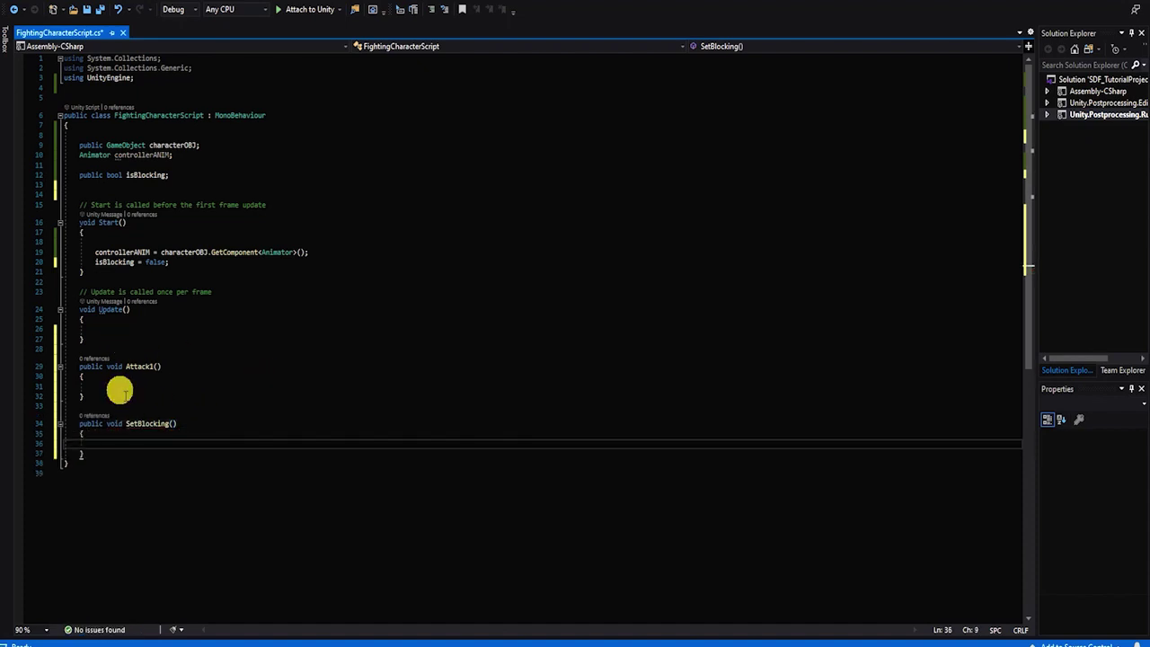
Make Attack1 call controllerANIM.SetTrigger("Punching").
click(117, 388)
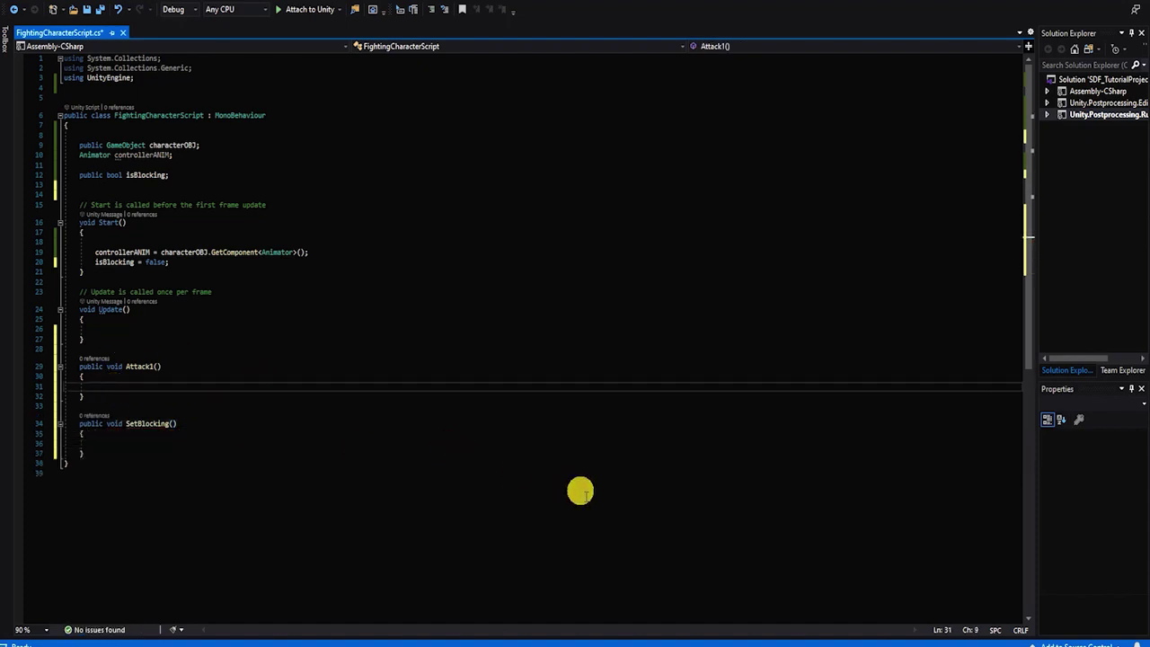
text(contro)
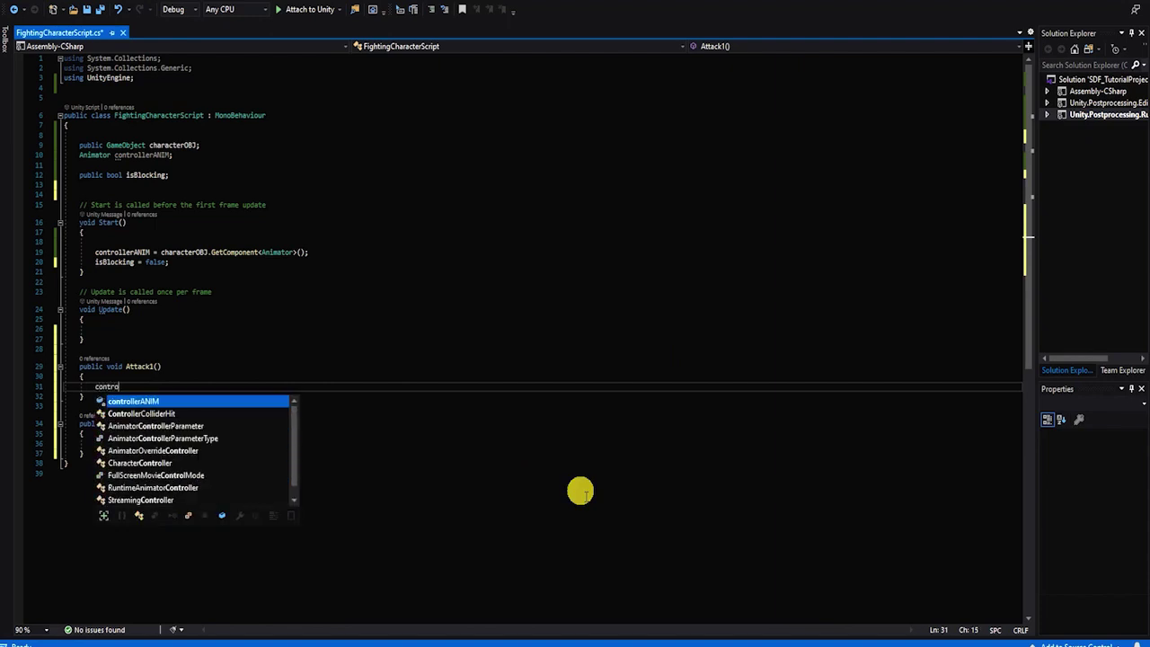
key(Tab)
text(.s)
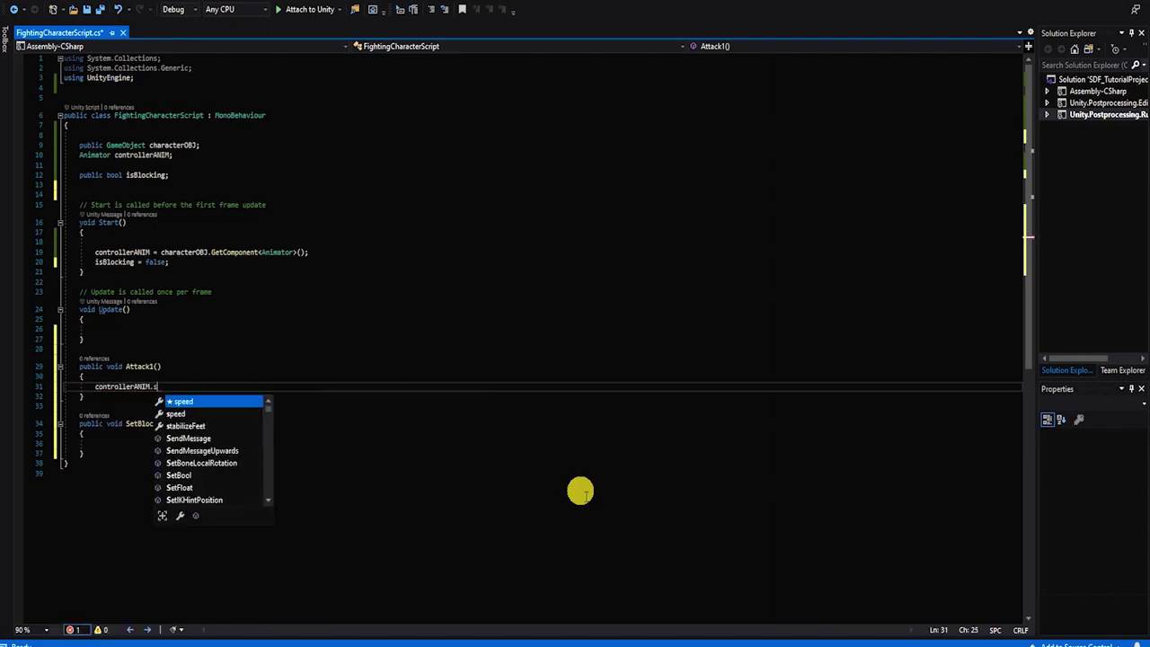
text(ett)
key(Tab)
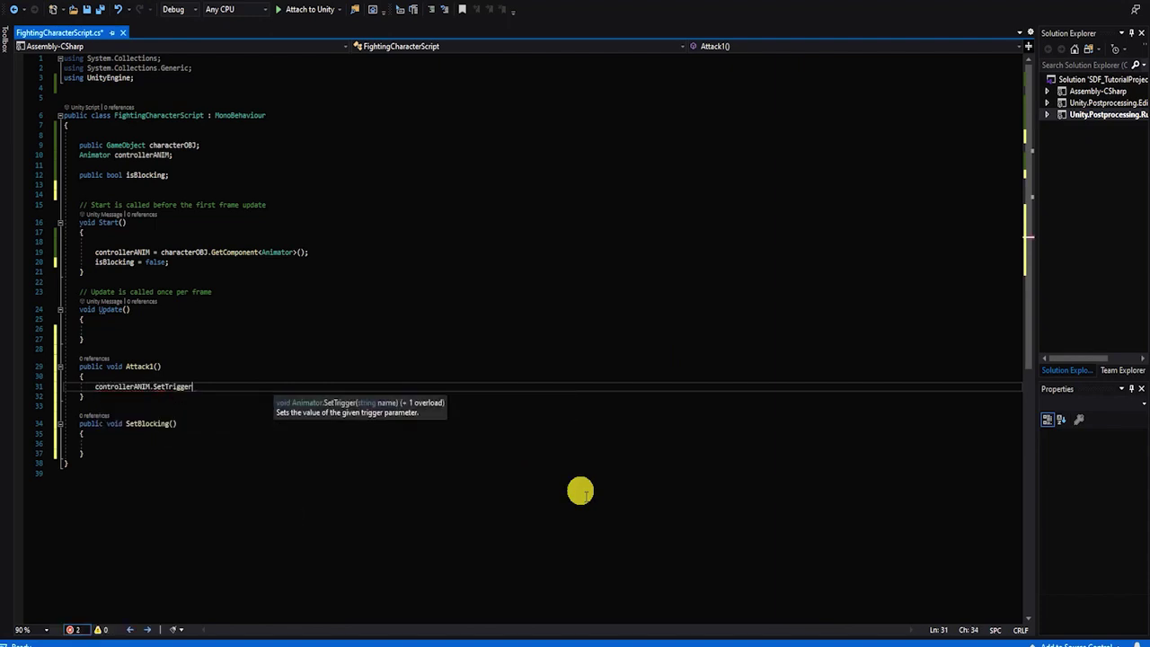
text(())
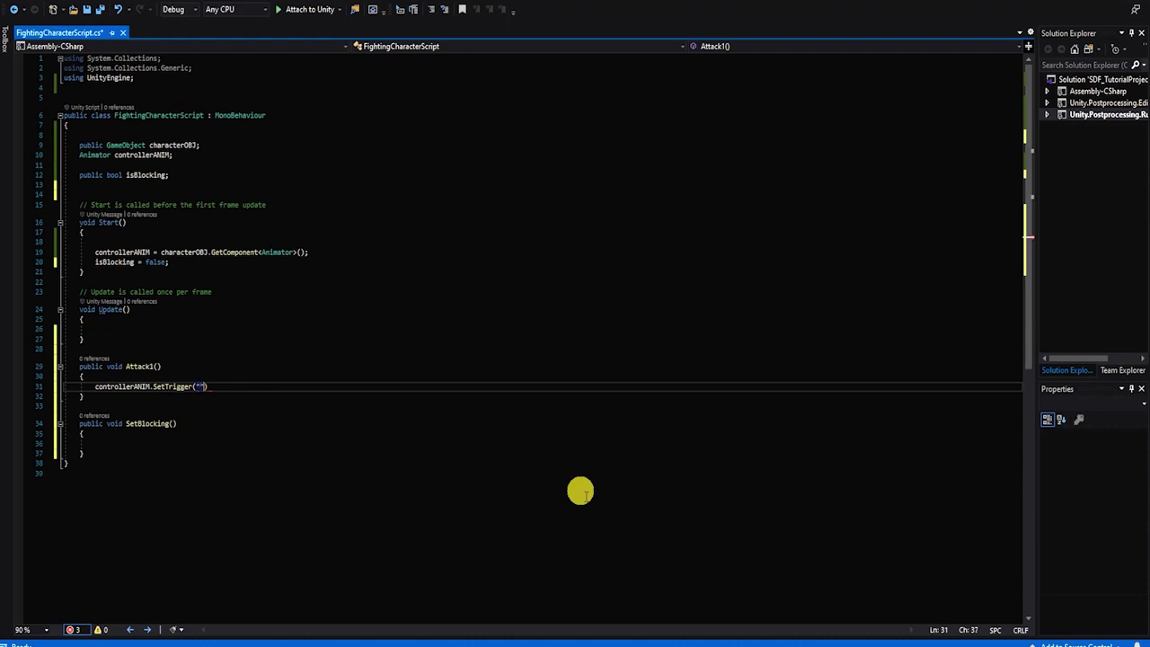
text(Punching");)
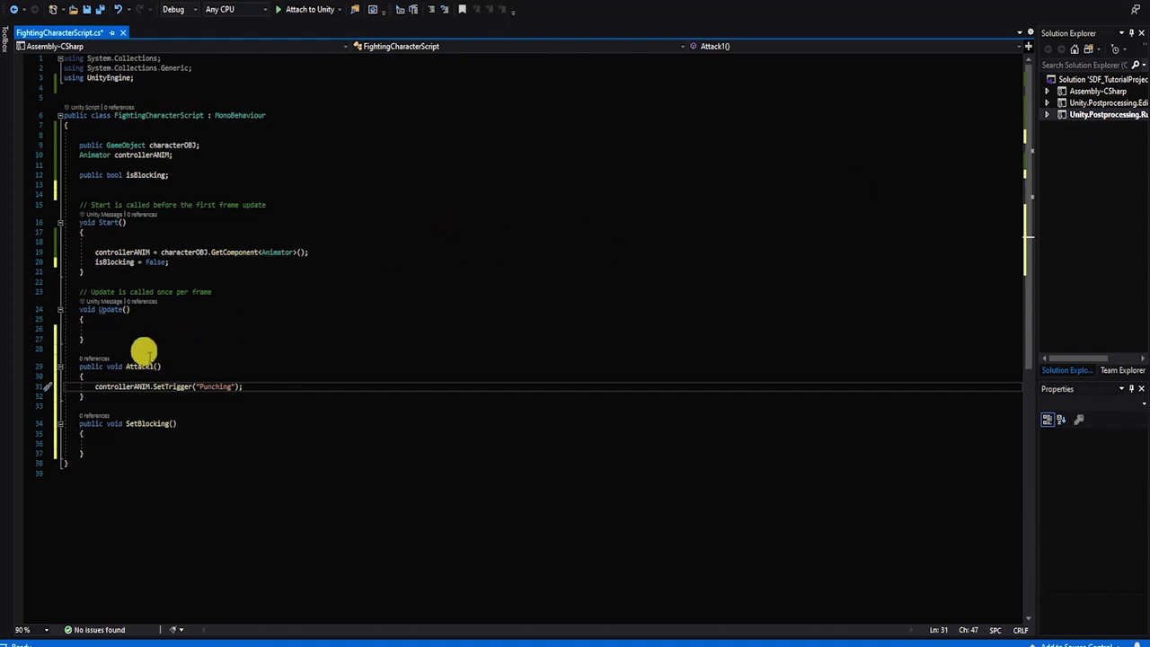
Put [ContextMenu("Attack 01")] above Attack1 and save the script.
click(146, 349)
key(Return)
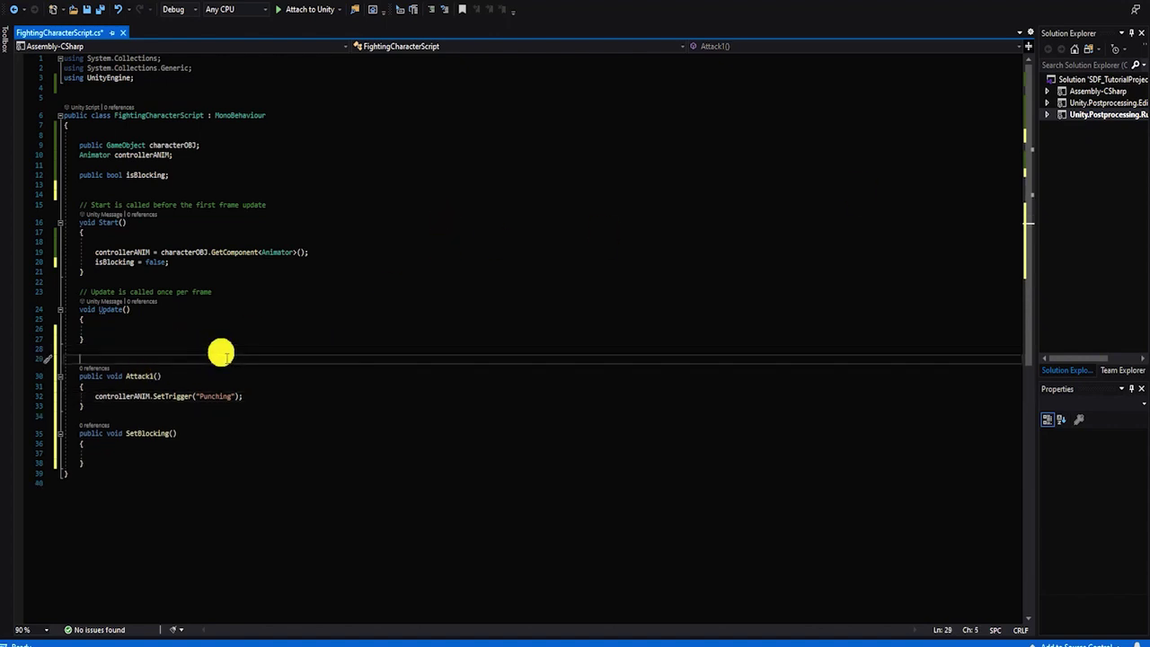
text([ContextMenu)
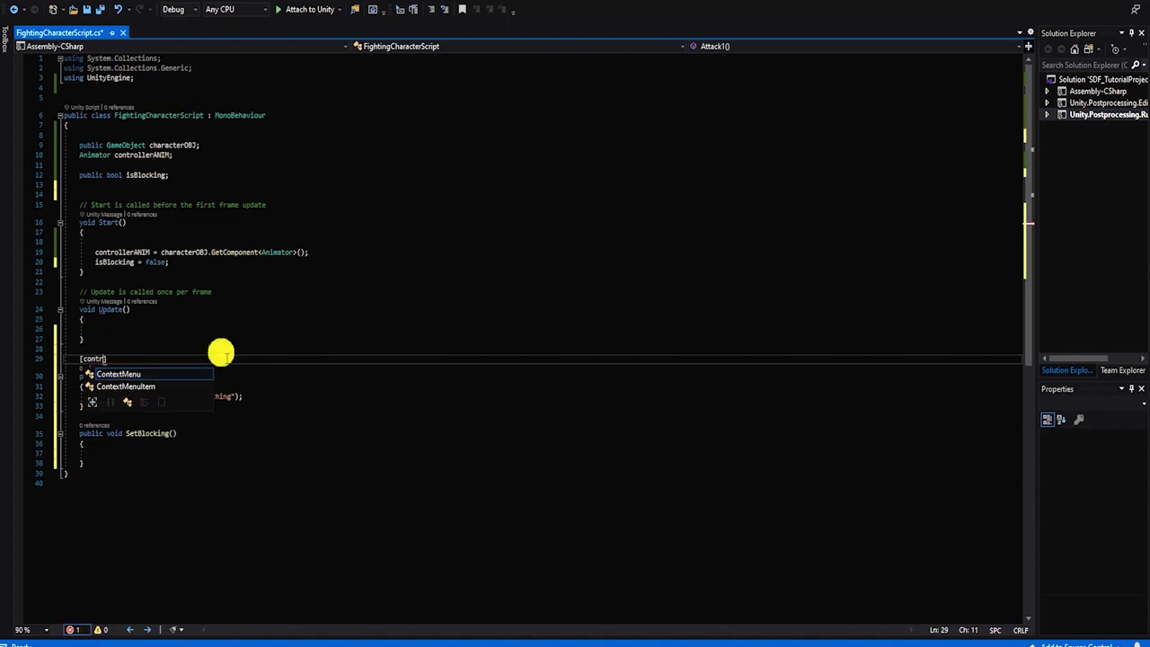
text(()
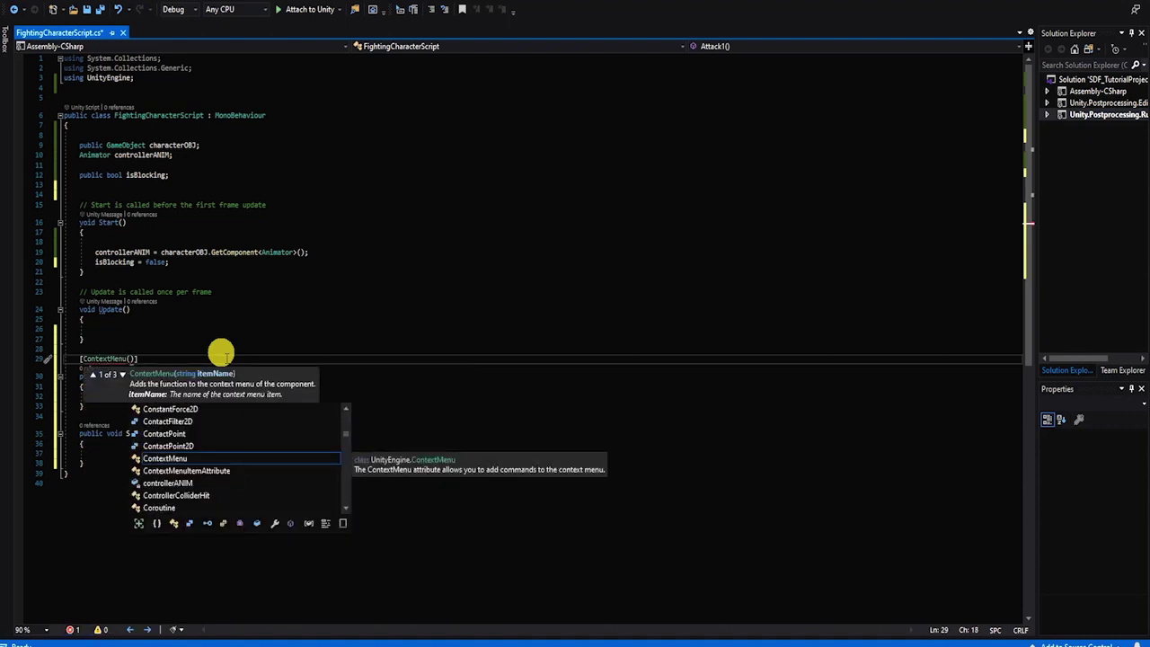
key(Escape)
text(")
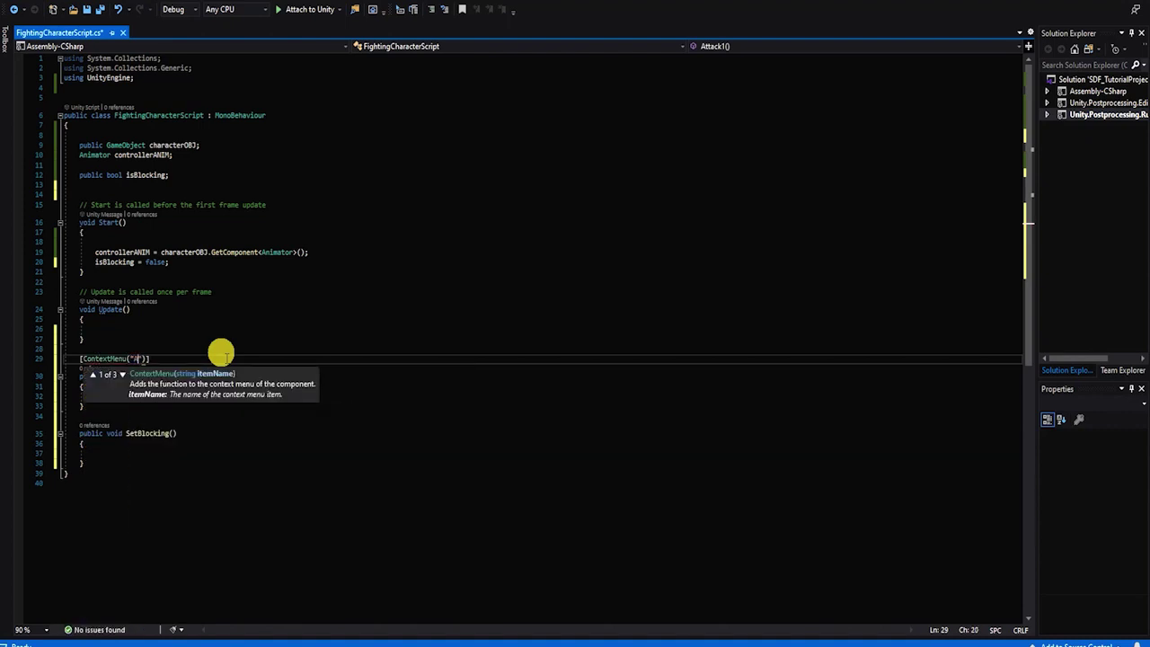
text(Attack 01)
click(296, 349)
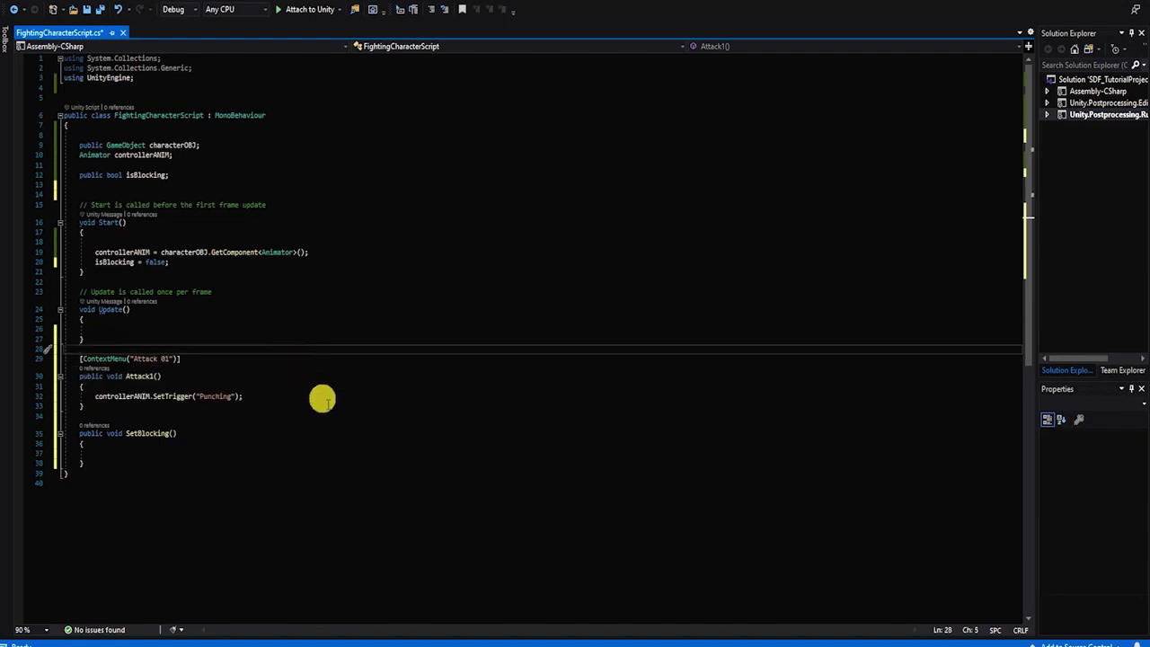
key(ctrl+End)
key(ctrl+s)
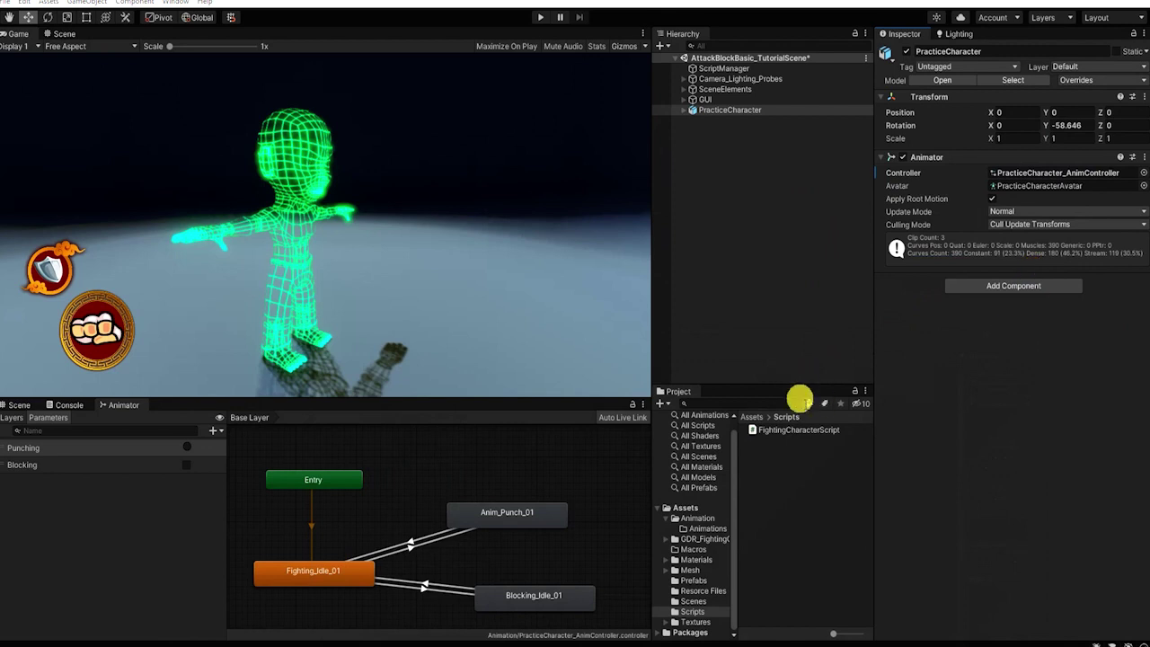
Attach FightingCharacterScript to PracticeCharacter, set its Character OBJ to PracticeCharacter, and enter play mode.
drag(789, 435, 943, 391)
drag(739, 110, 1032, 314)
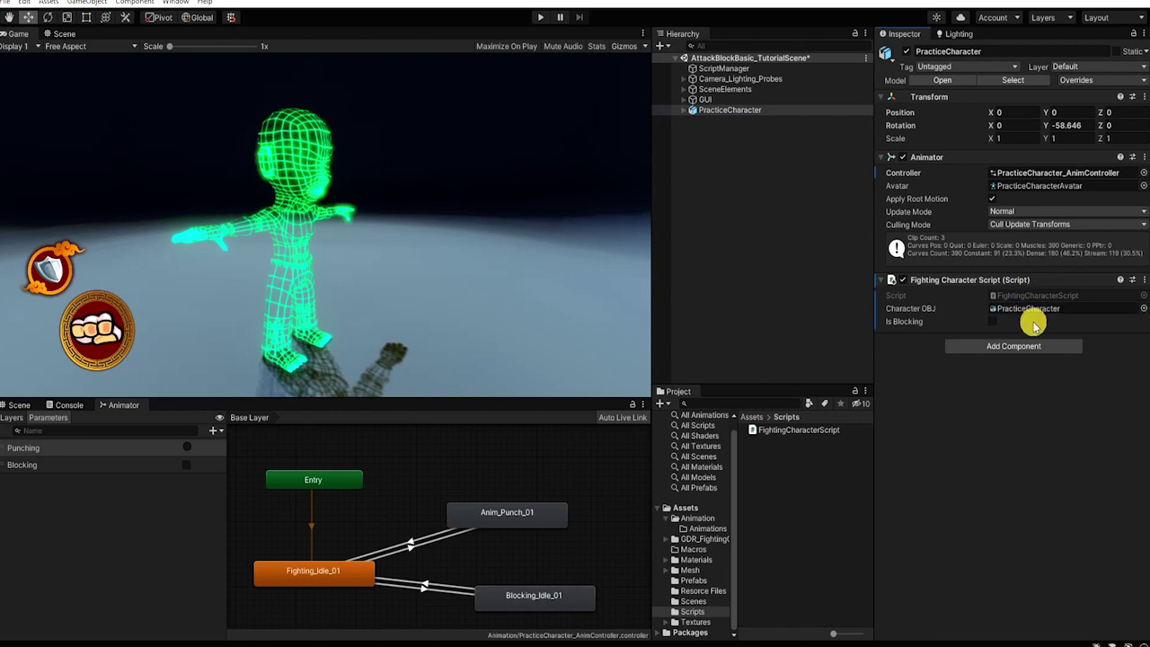
click(537, 20)
Switch the Inspector to Debug mode and run Attack 01 from the script component's menu.
click(1141, 36)
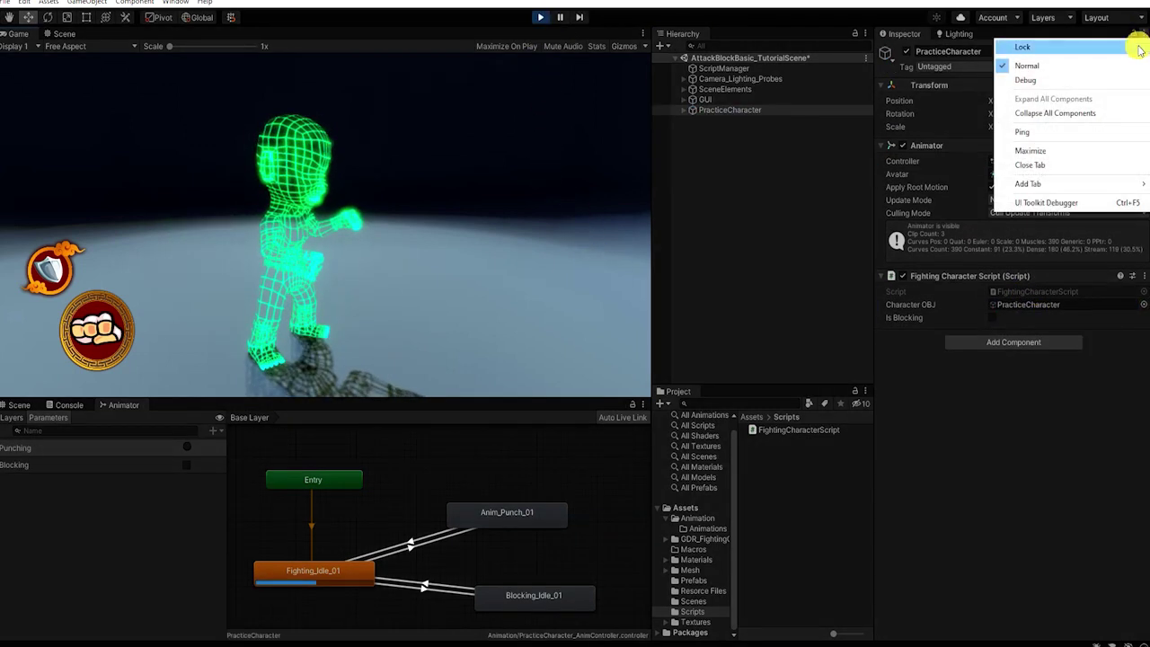
click(1089, 80)
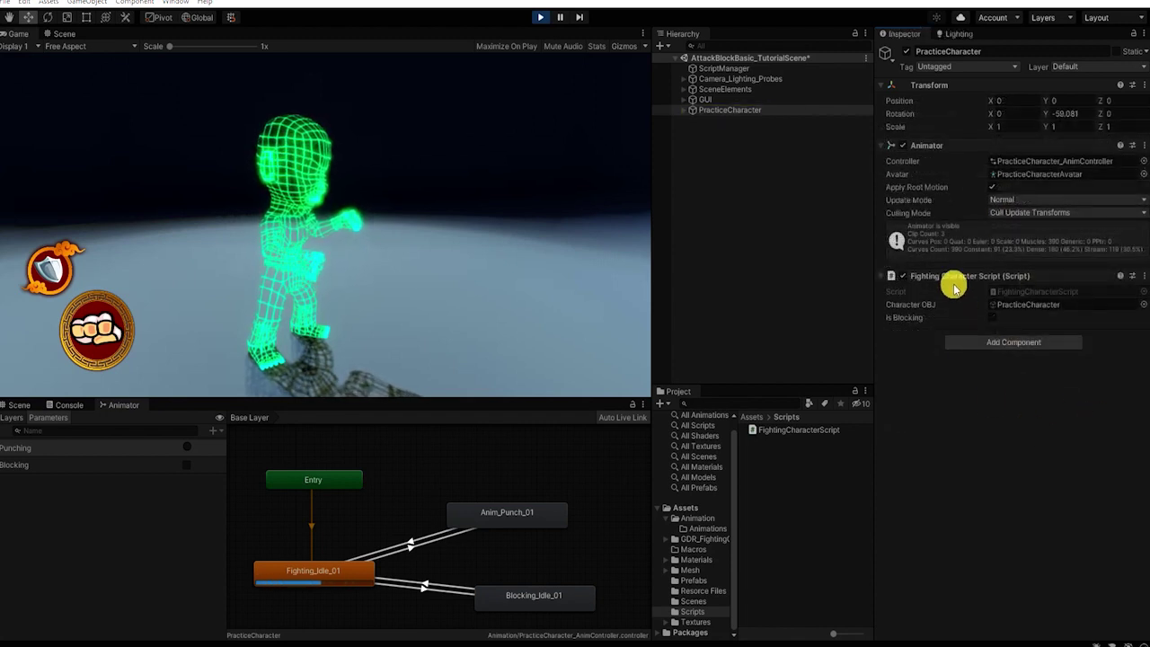
right_click(952, 278)
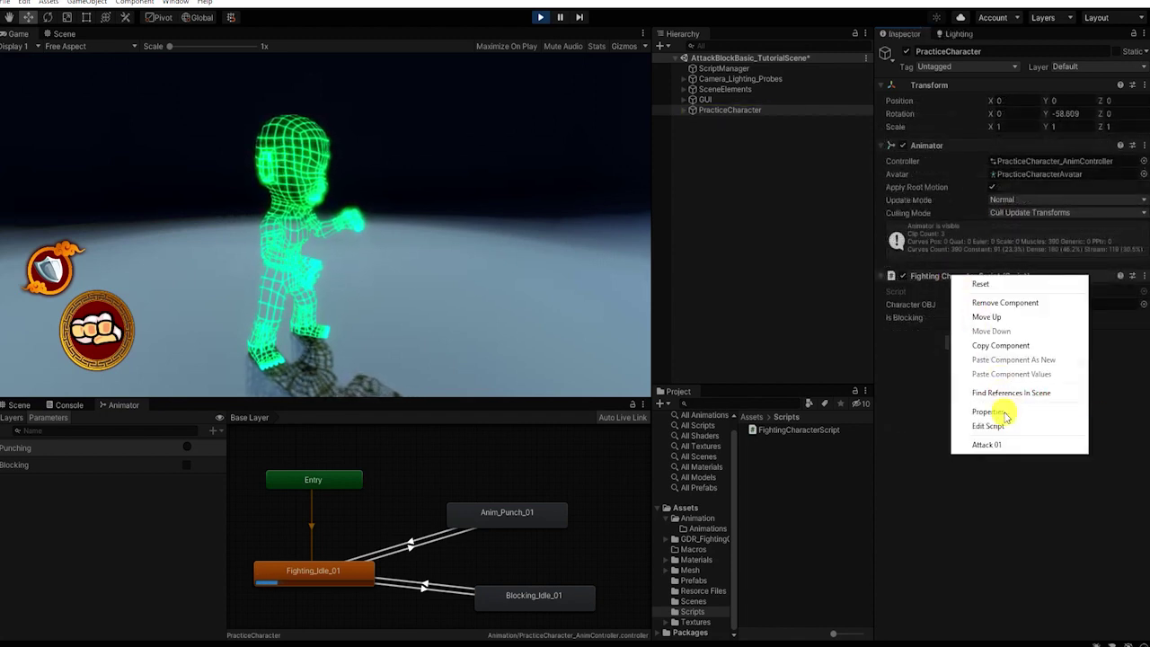
click(995, 441)
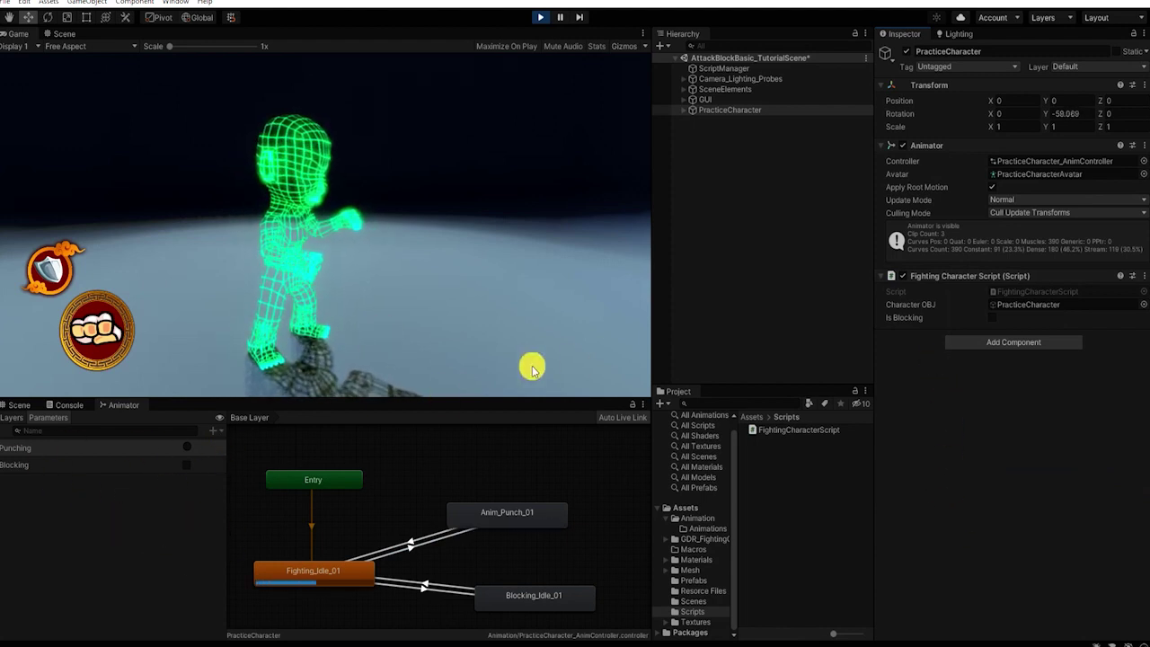
right_click(942, 274)
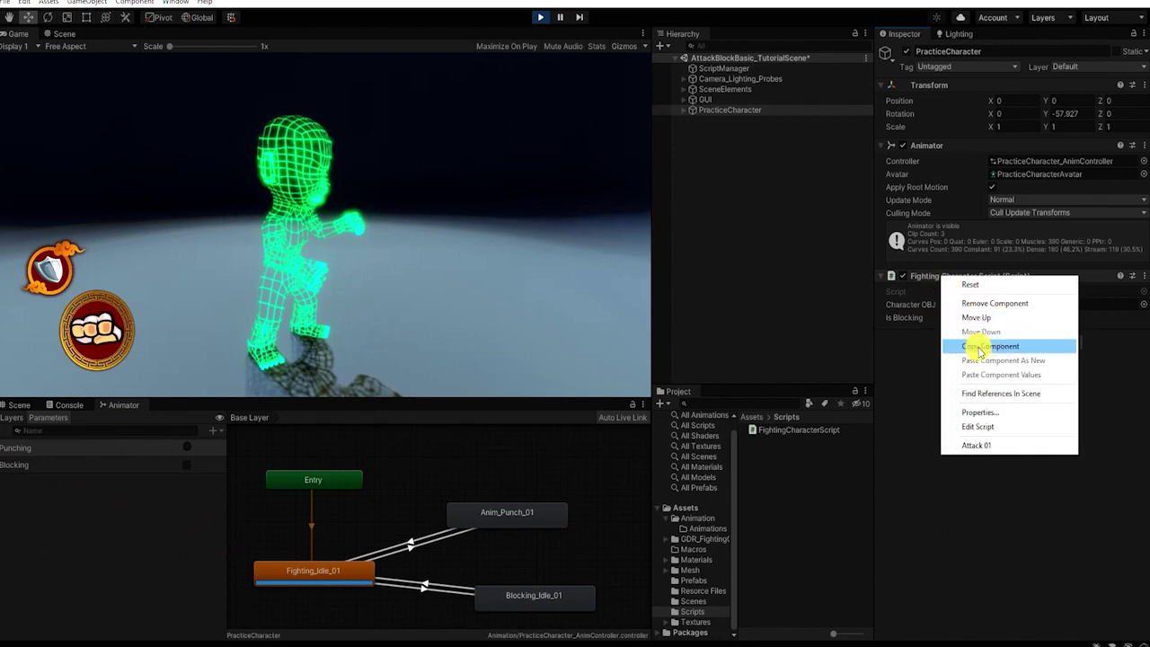
click(976, 444)
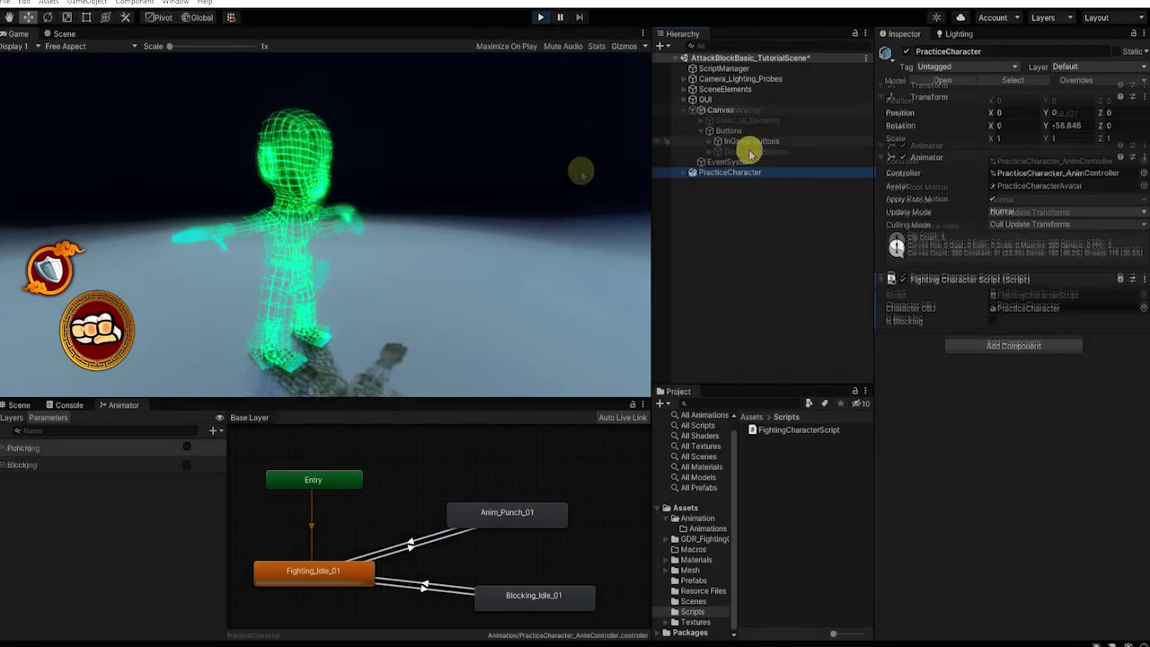
Make Button_Attack's On Click call FightingCharacterScript.Attack1 on PracticeCharacter.
click(718, 141)
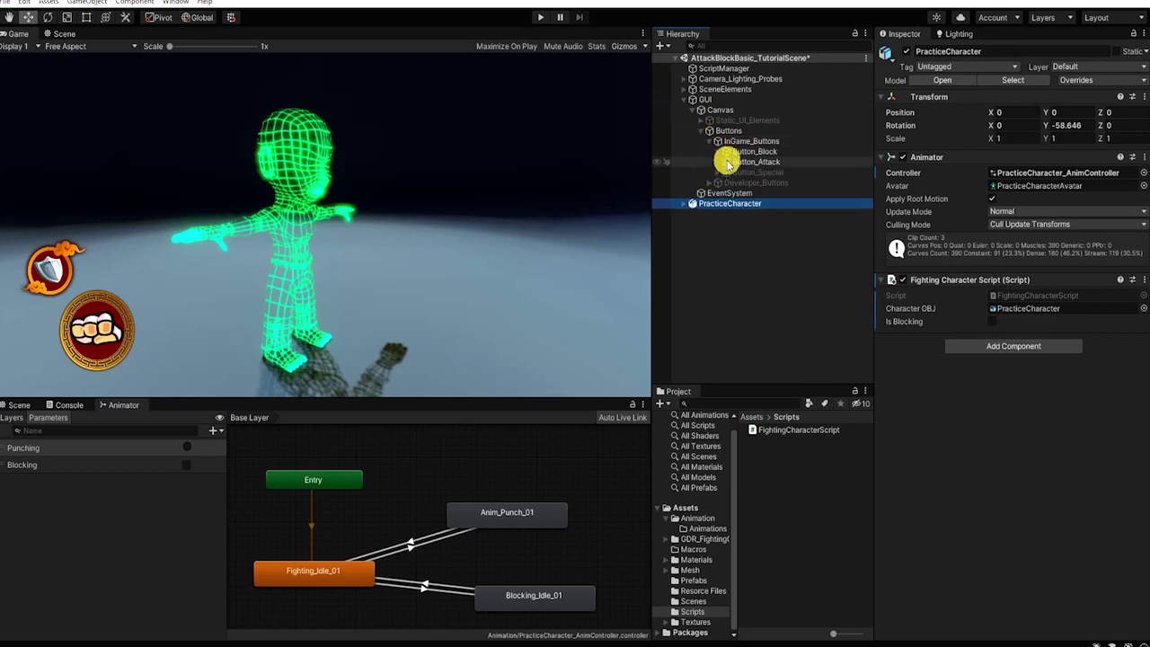
click(750, 162)
scroll(935, 301, down, 5)
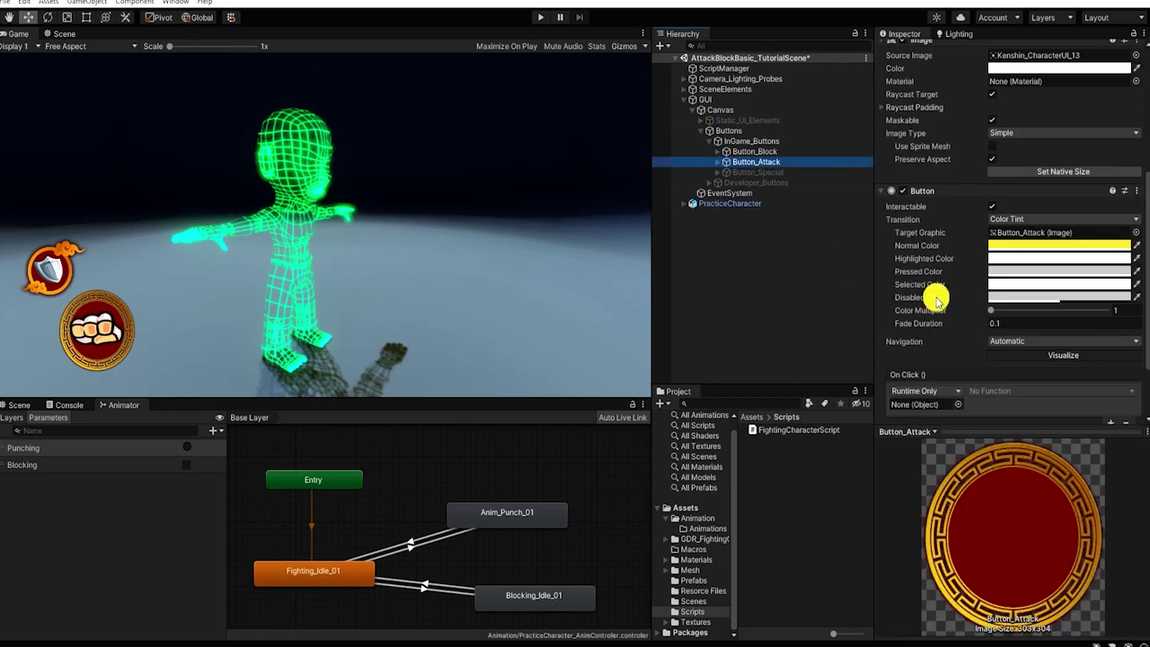
scroll(936, 301, down, 2)
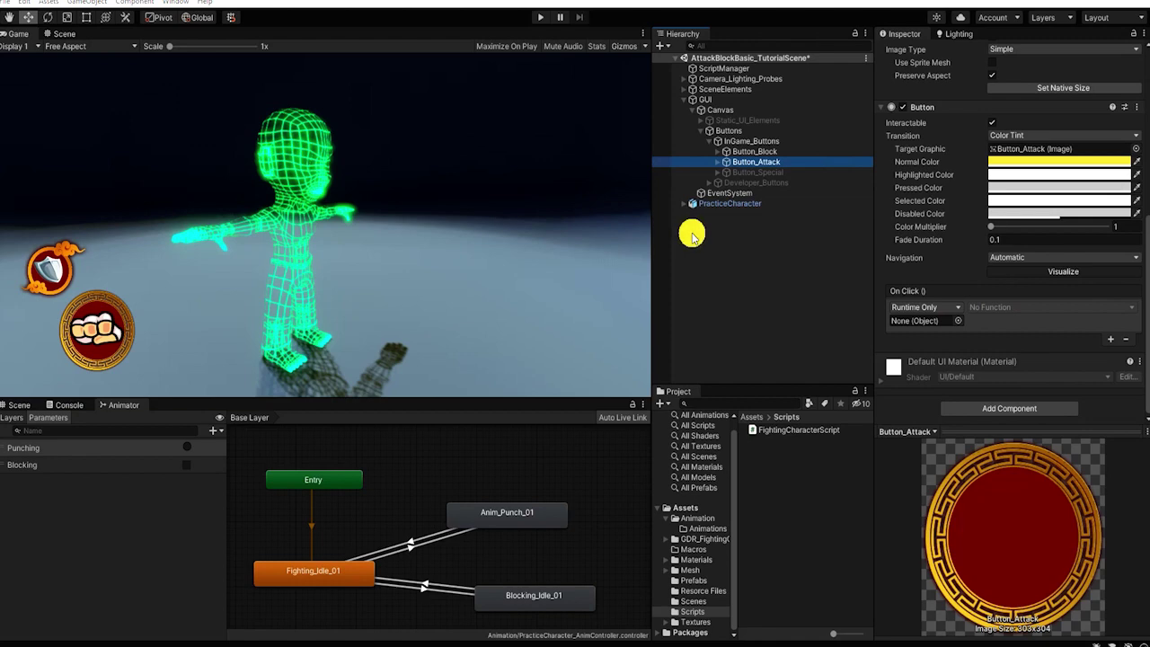
drag(730, 203, 924, 325)
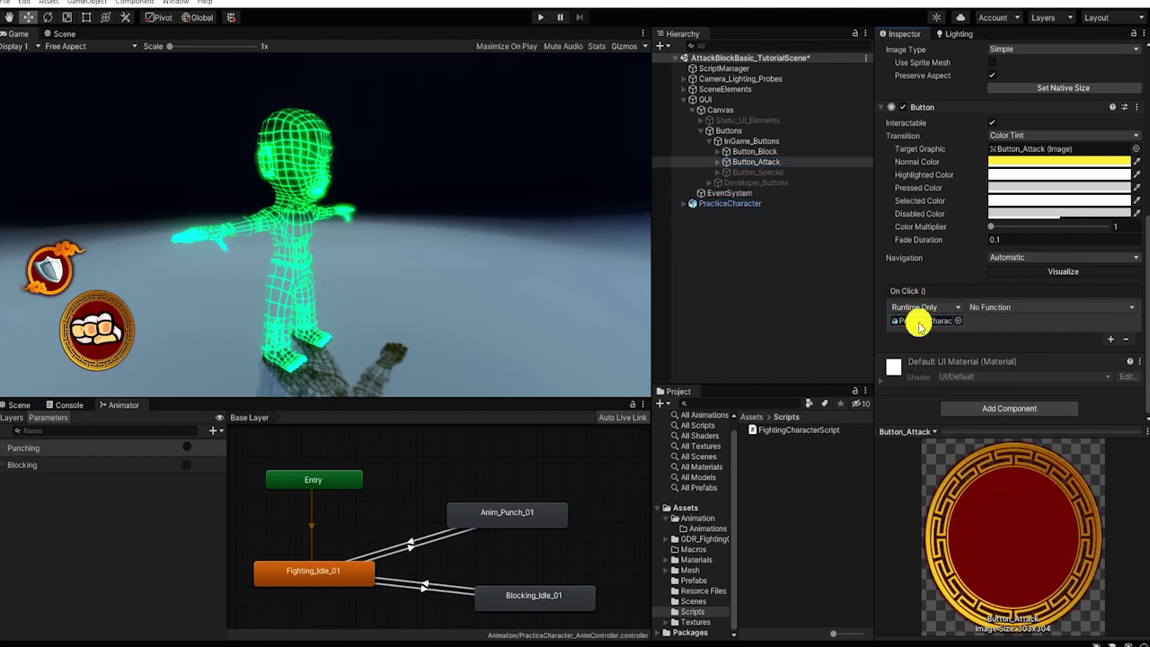
click(1025, 309)
mouse_move(1049, 384)
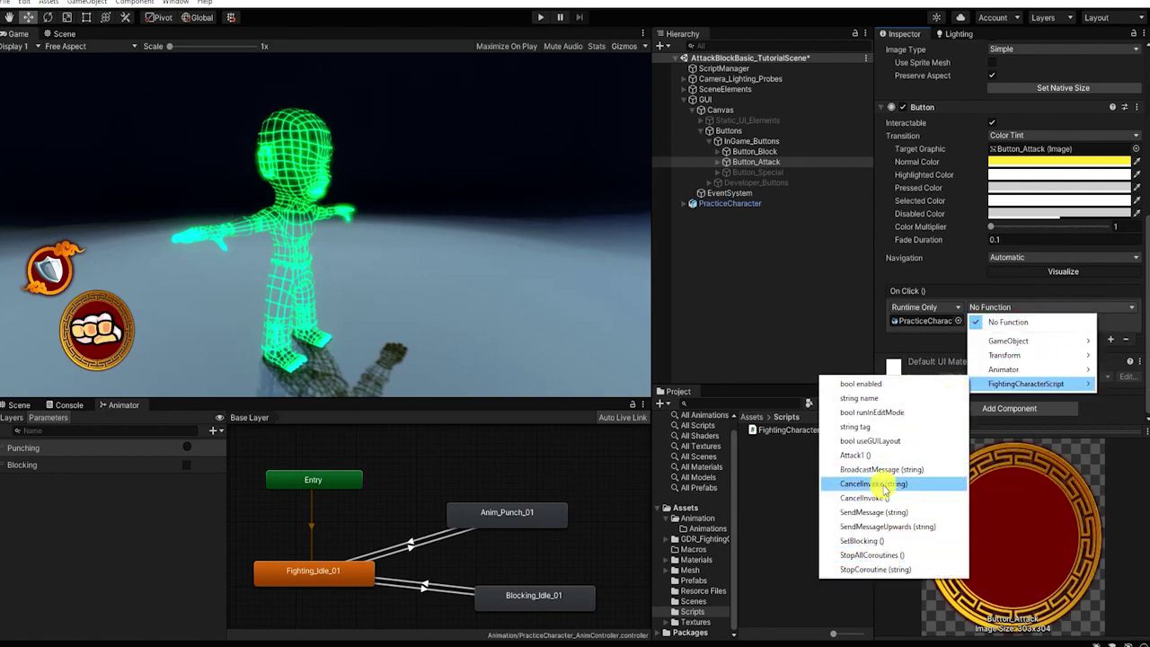
click(874, 454)
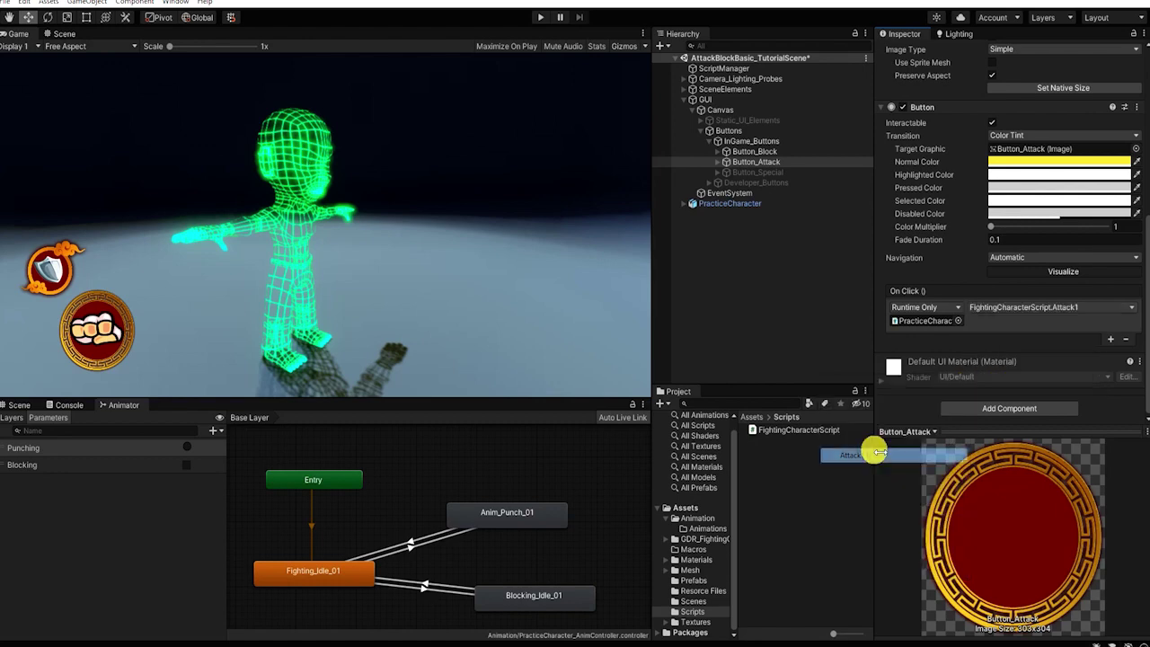
Make Button_Block's On Click call SetBlocking on PracticeCharacter, then test punching twice in play mode.
click(754, 151)
drag(925, 321, 926, 321)
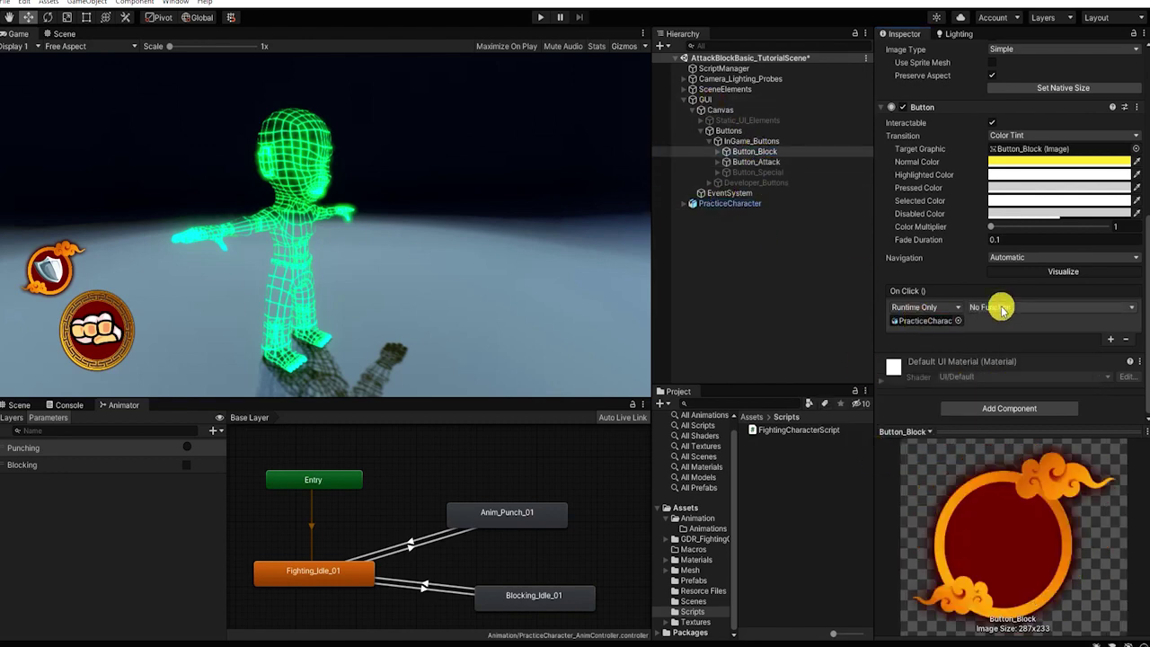
click(997, 307)
mouse_move(1030, 380)
click(944, 541)
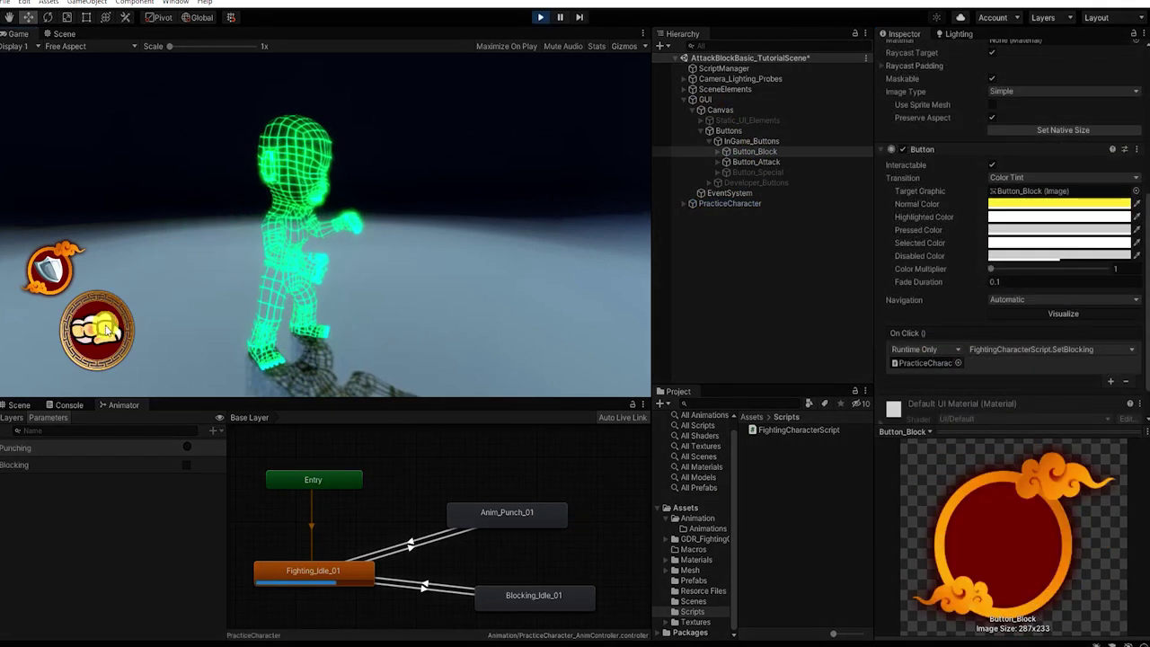
click(114, 331)
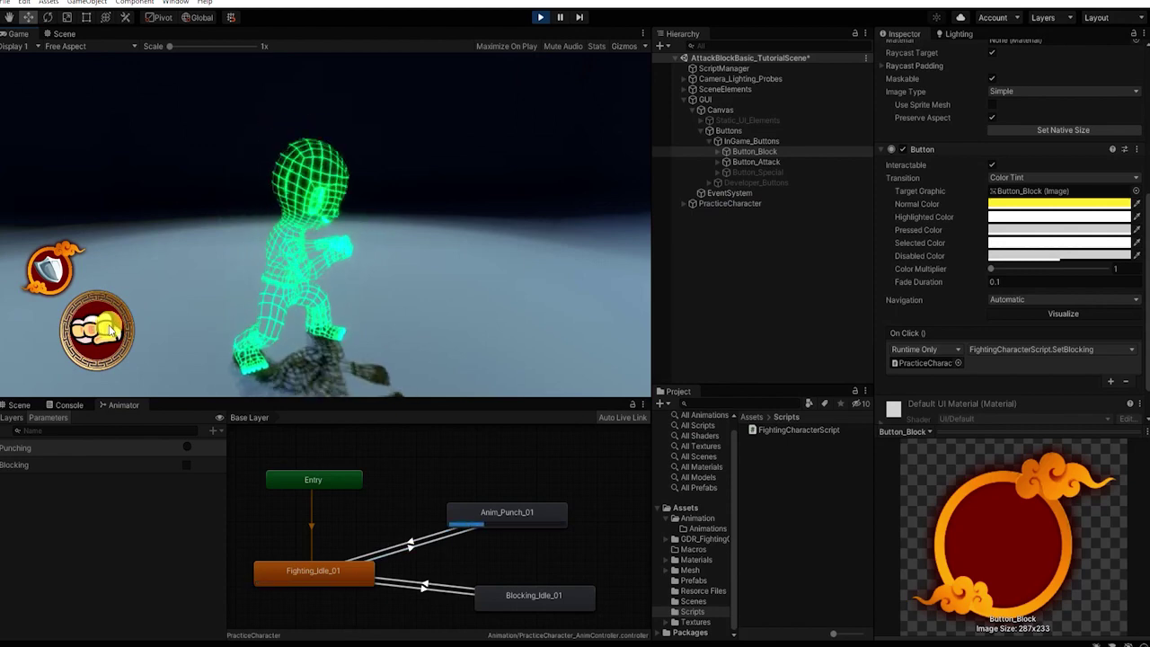
click(114, 330)
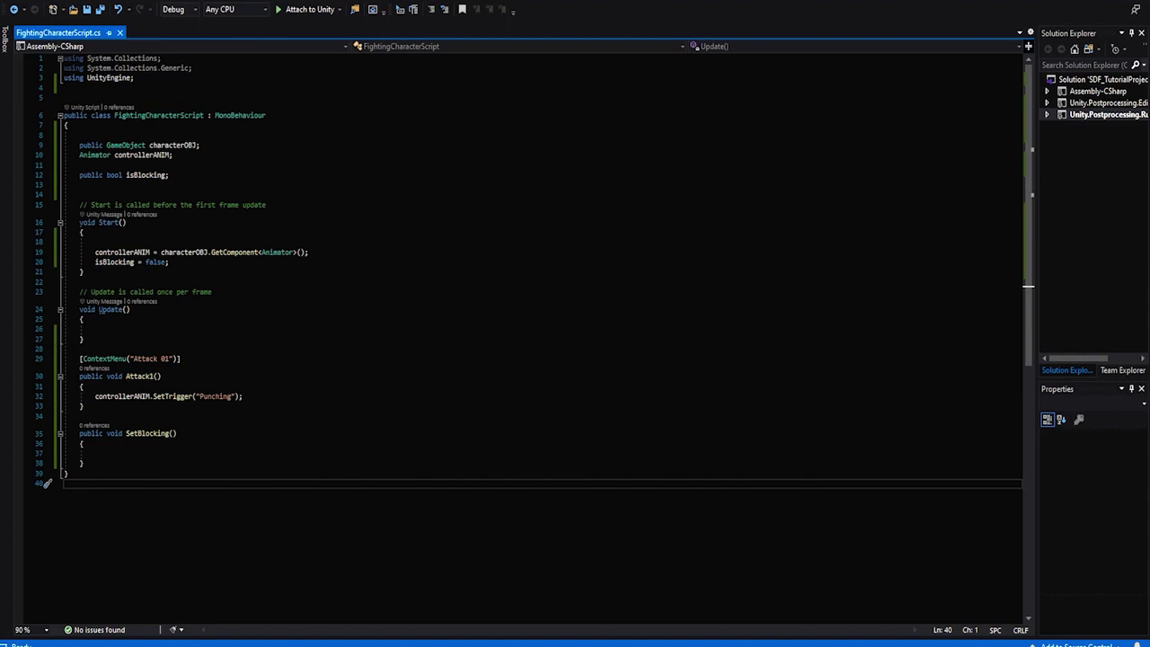
Make SetBlocking call controllerANIM.SetBool("Blocking", isBlocking).
click(119, 463)
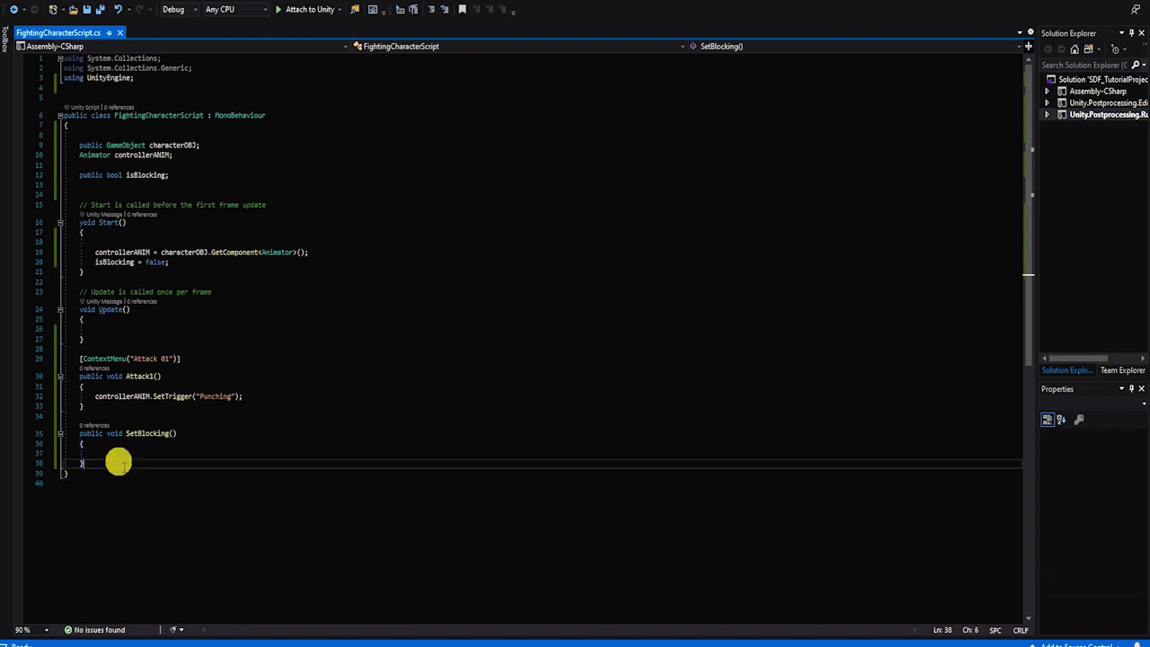
key(Up)
text(controllerANIM.set)
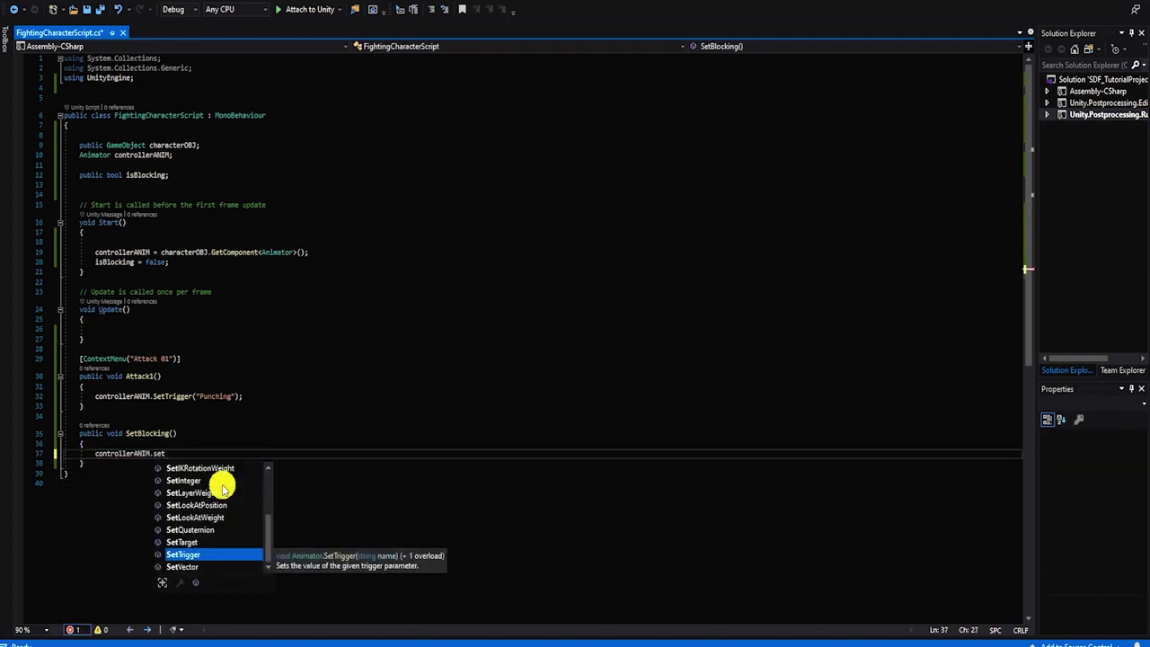
text(bo)
key(Tab)
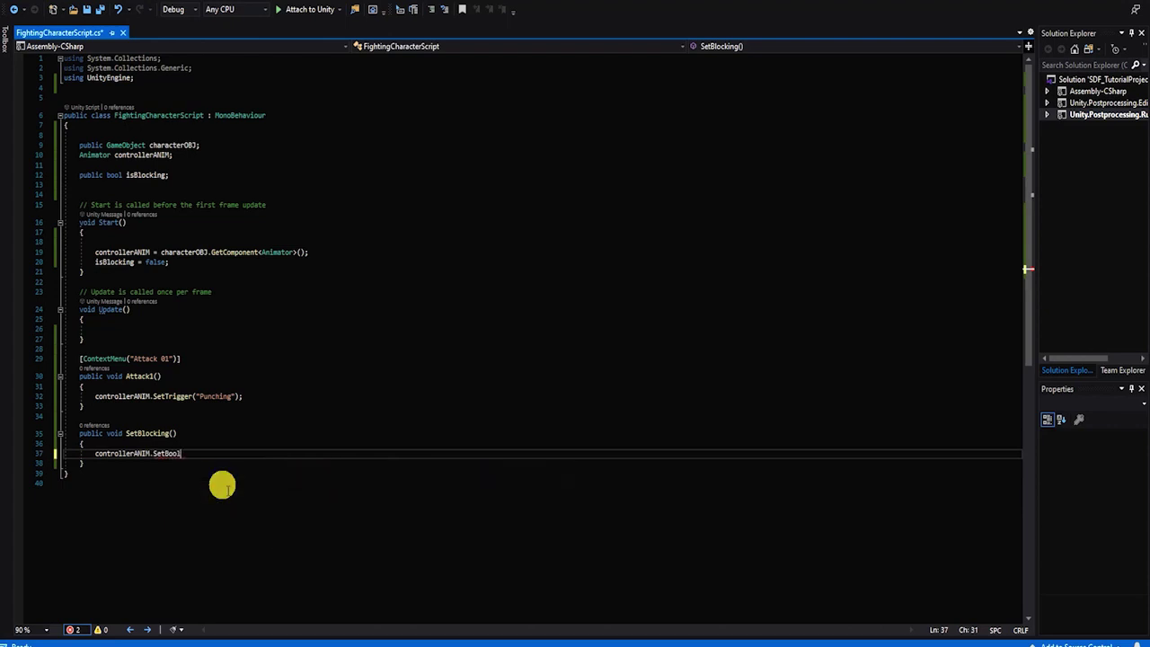
key(BackSpace)
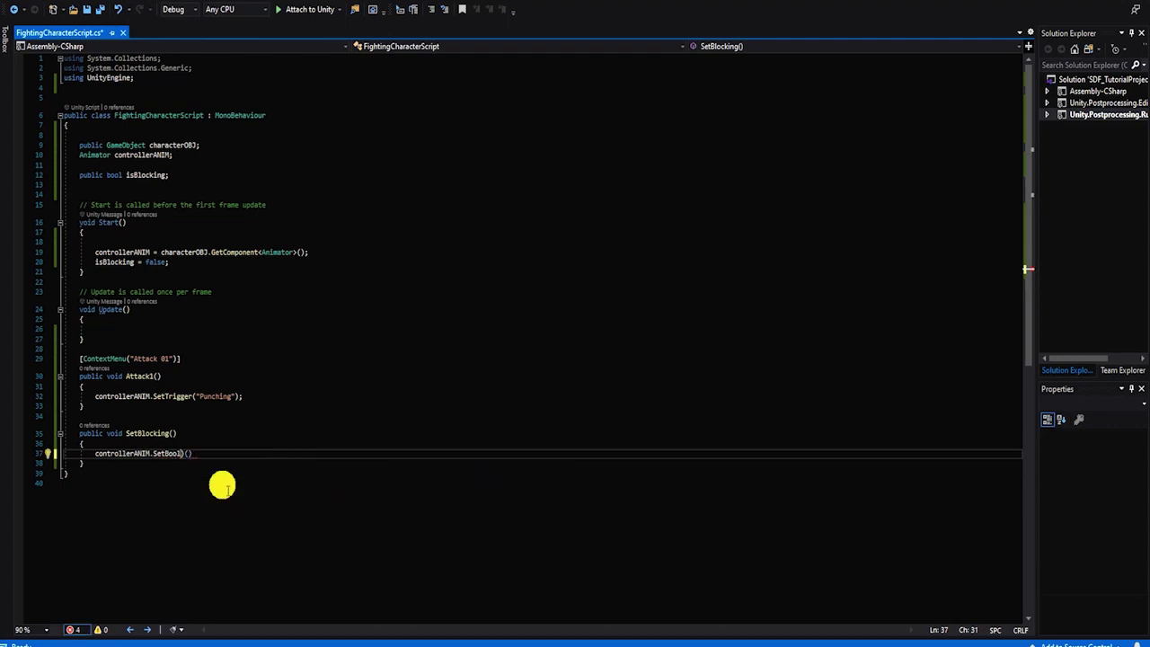
text(")
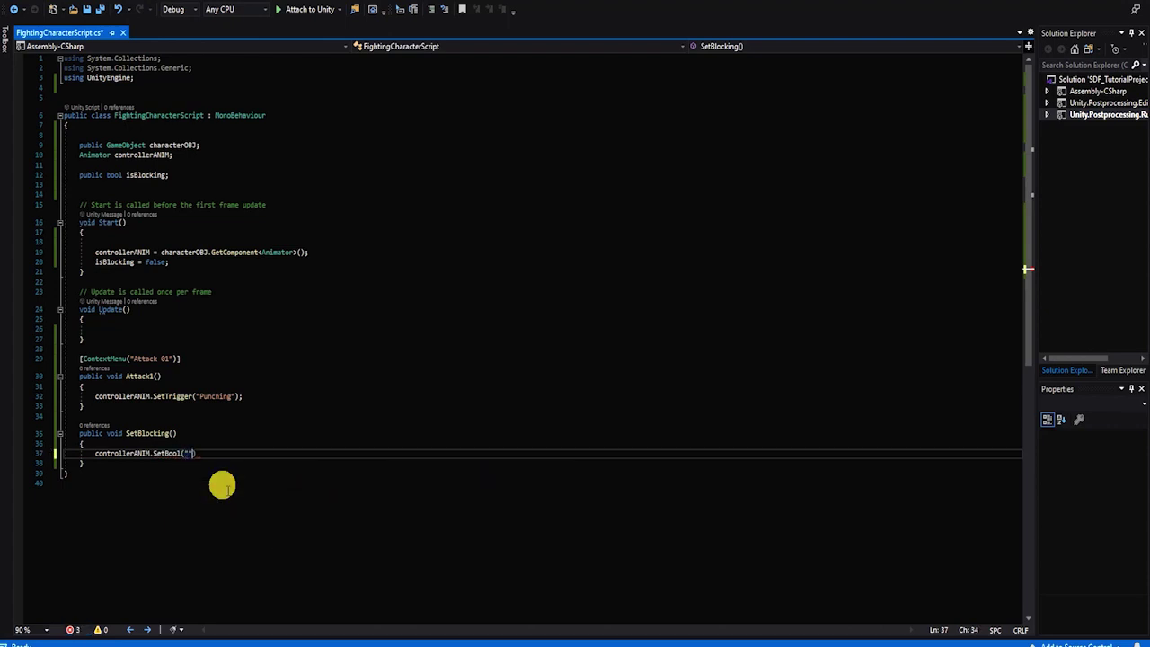
text(Block)
text(ing", isBlocking))
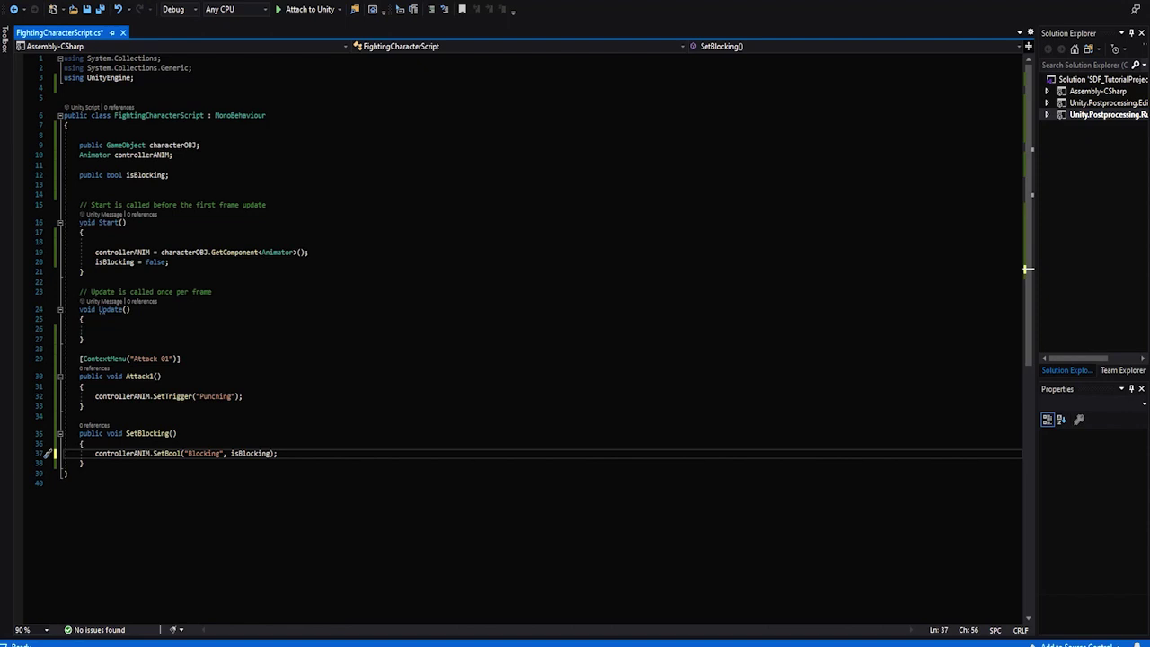
Above the SetBool call, add an if/else if that flips isBlocking between false and true.
key(ctrl+Return)
text(if()
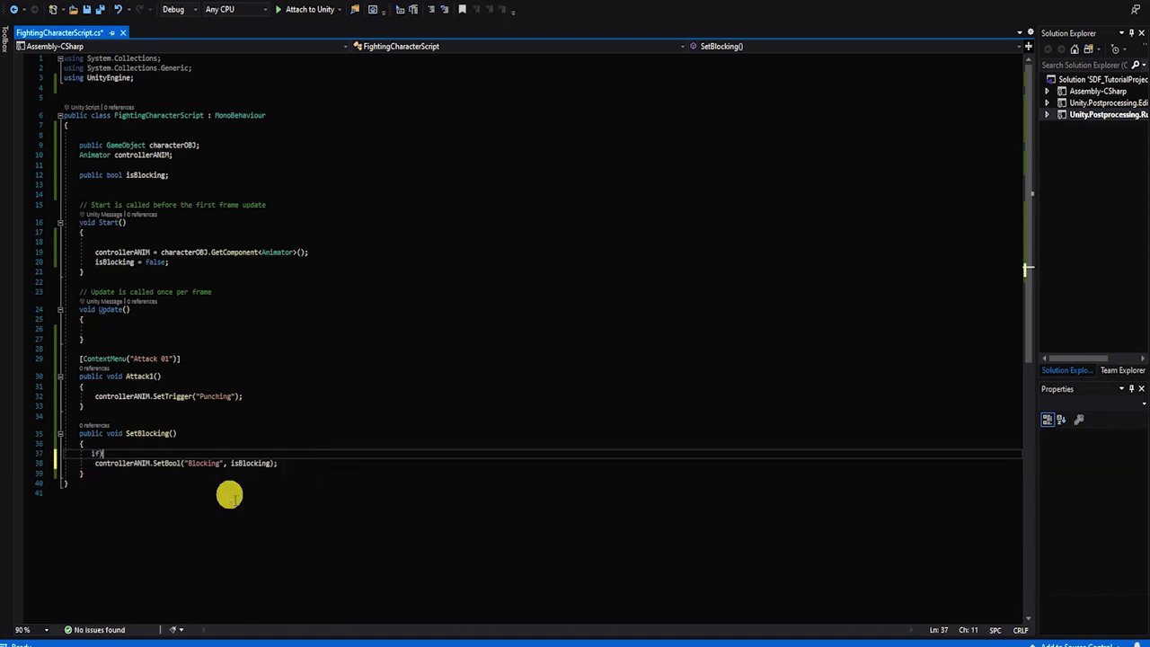
text(isBlocking))
key(Return)
text({)
key(Return)
text(isb)
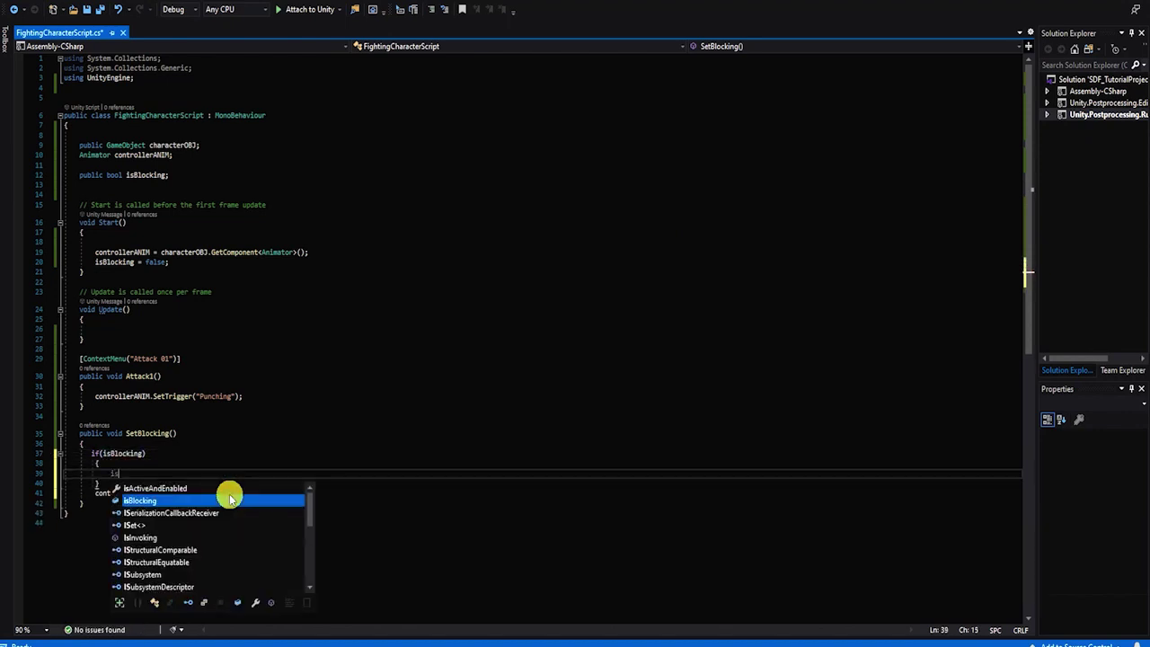
text(locking = false;)
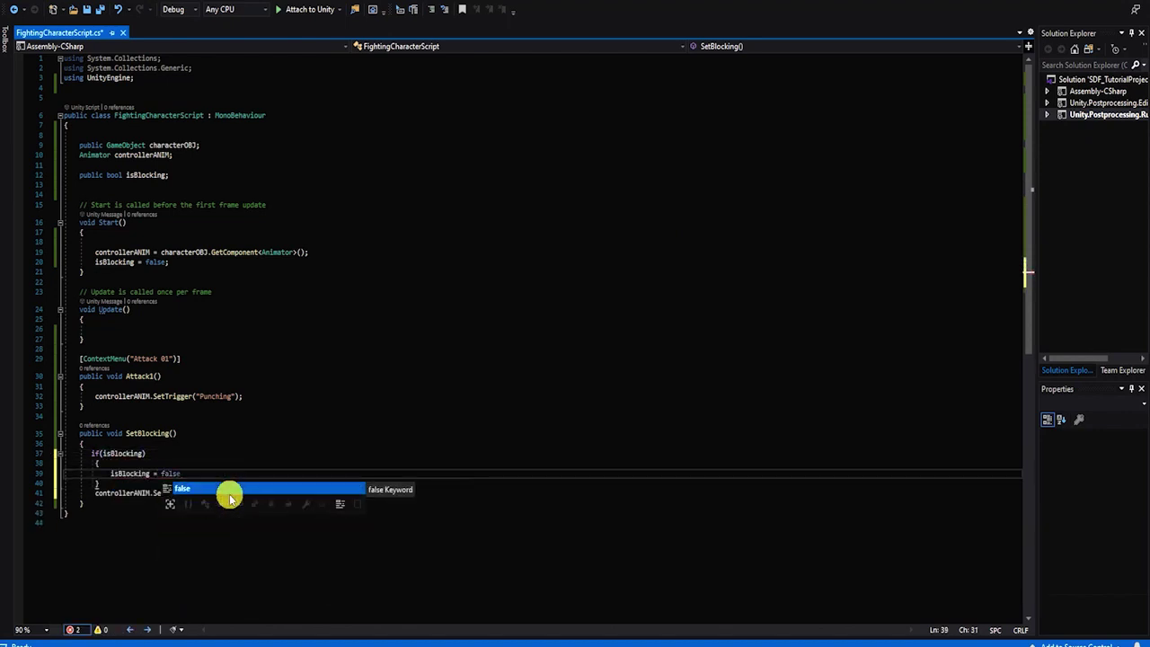
key(Down)
text(else if (!isBlocking))
key(Return)
text({)
key(Return)
text(isBlocking = true;)
Add a public KeyCode attackKeycode field at the top of the class.
key(Down)
key(End)
key(Return)
click(218, 145)
key(Up)
text(public)
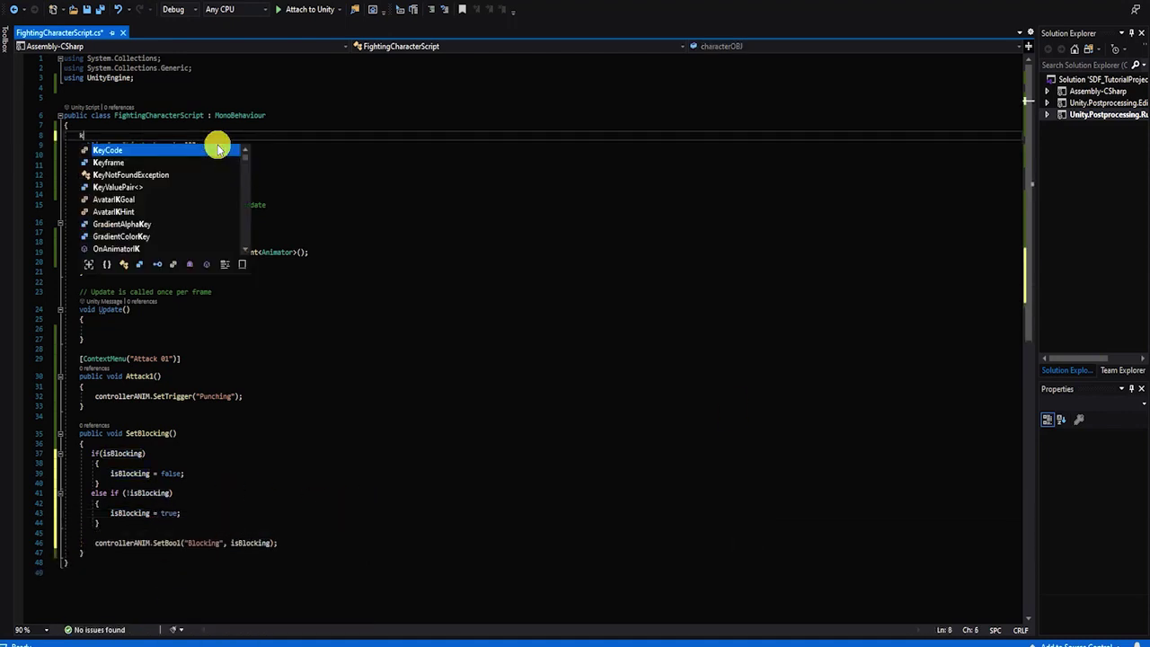
text( Key)
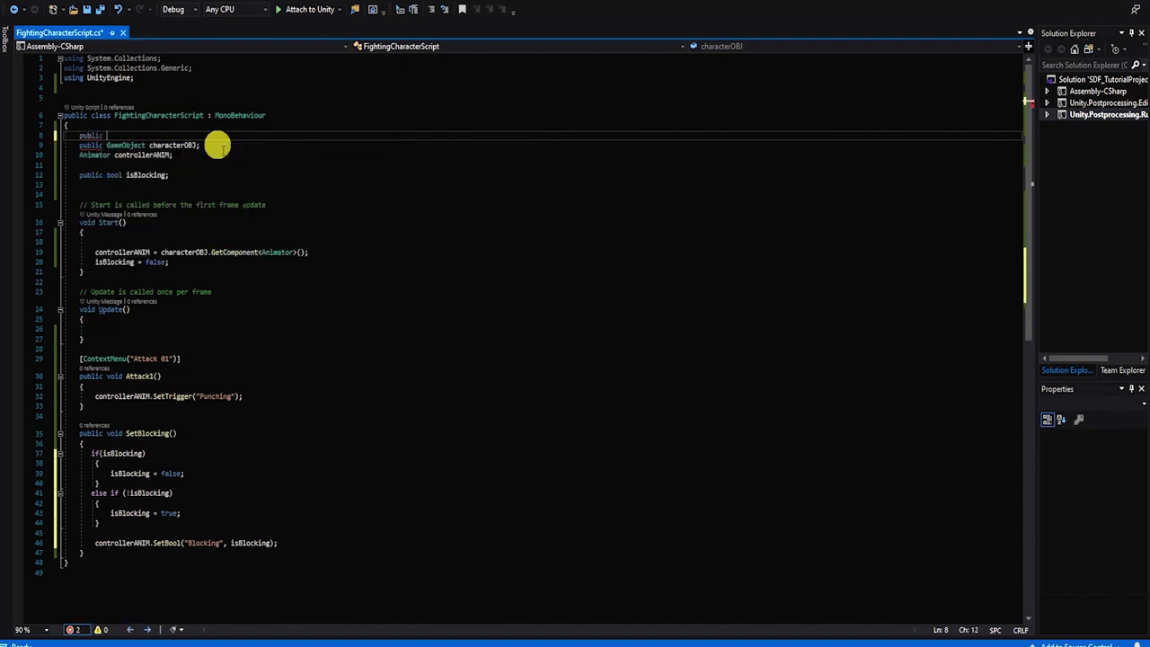
key(Tab)
text(k)
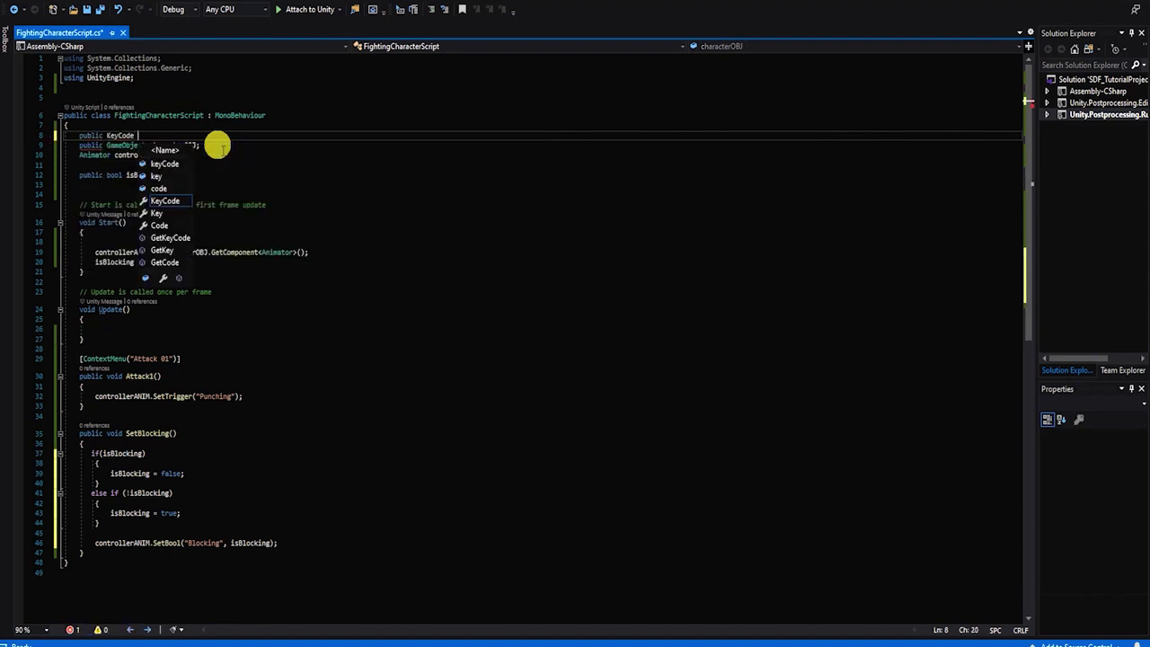
text(eycode)
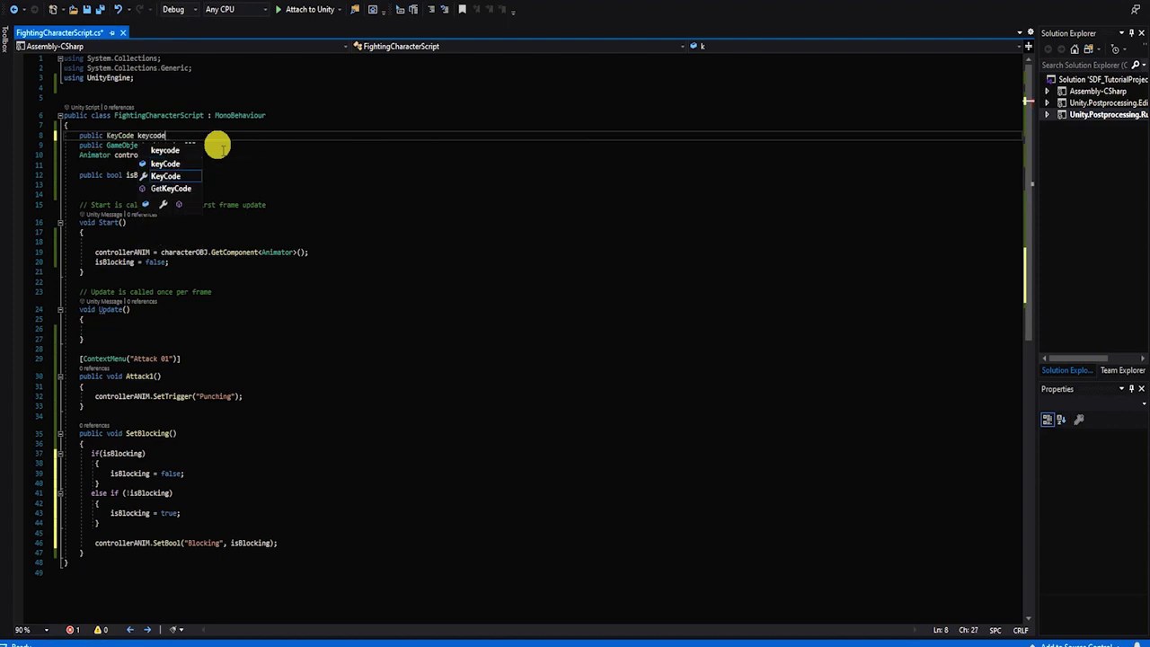
text(;attackK)
In Update, add an if on Input.GetKeyDown(attackKeycode) || Input.GetButtonDown("Fire1").
click(477, 331)
key(Return)
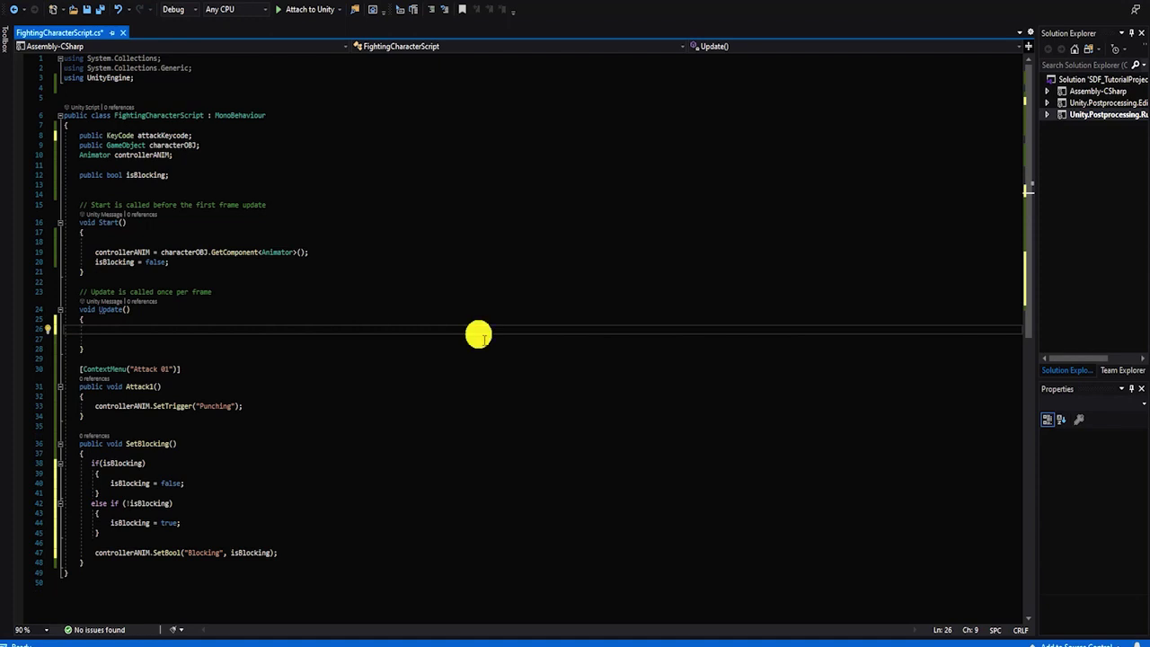
text(if(input)
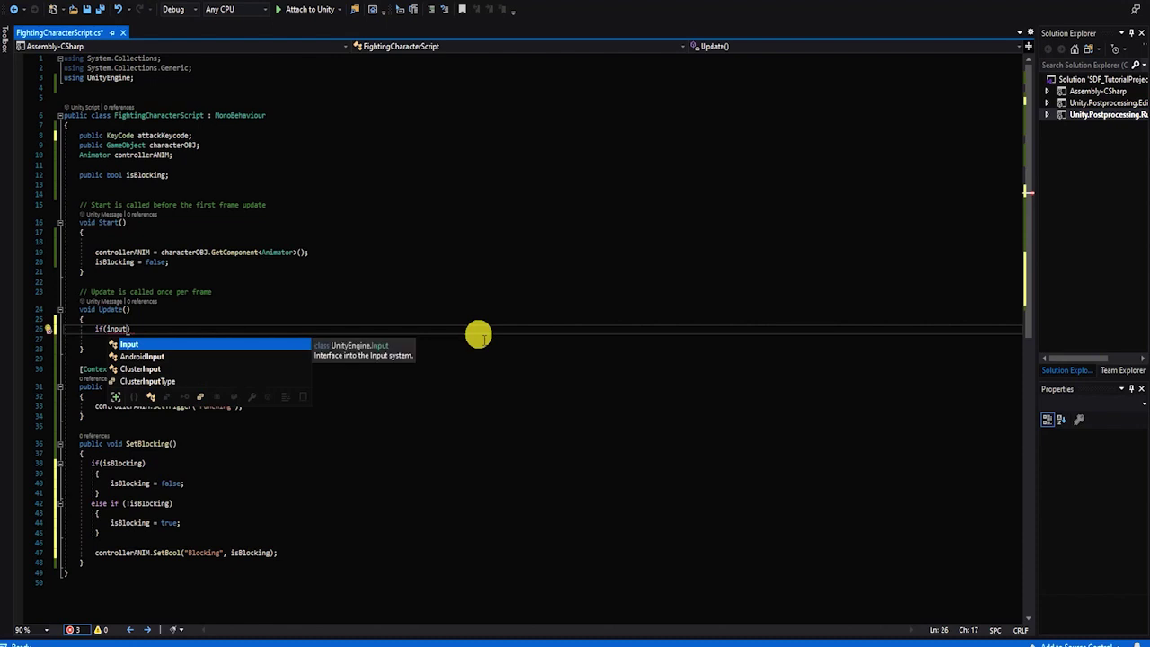
key(Tab)
text(.get)
key(Tab)
text(())
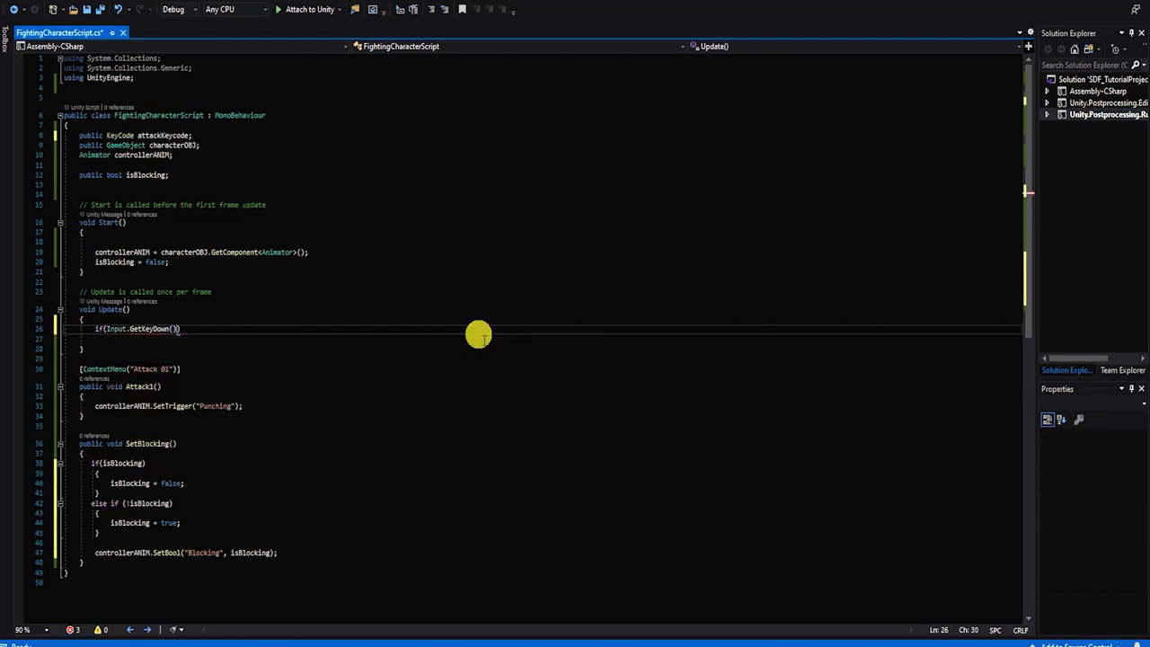
text(att)
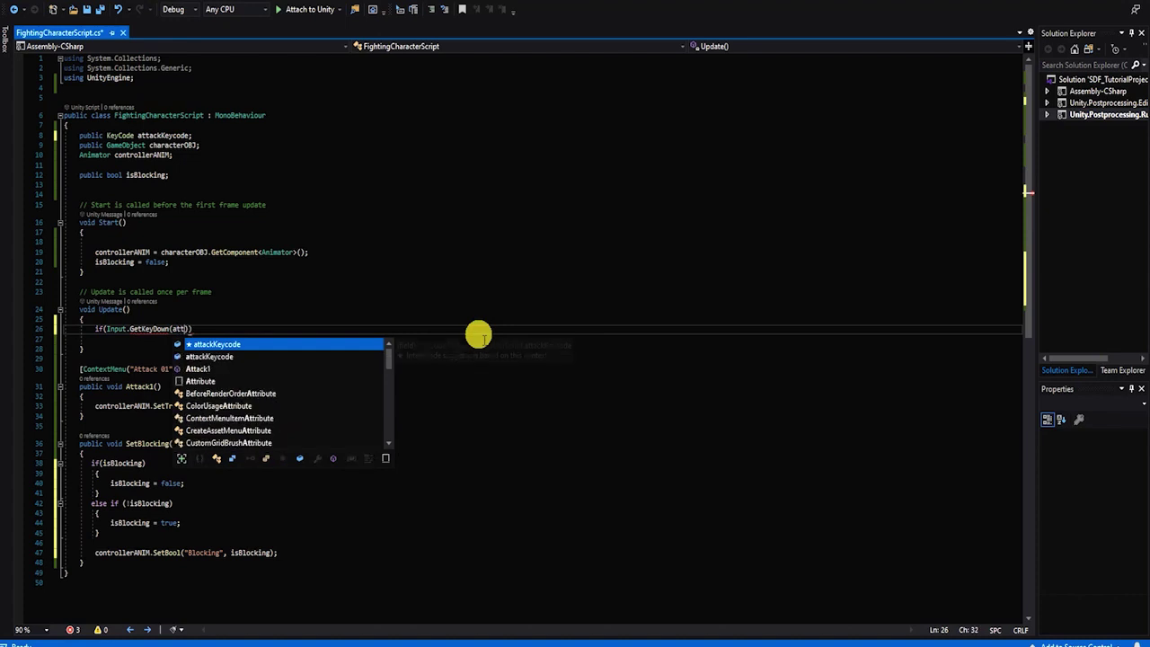
key(Tab)
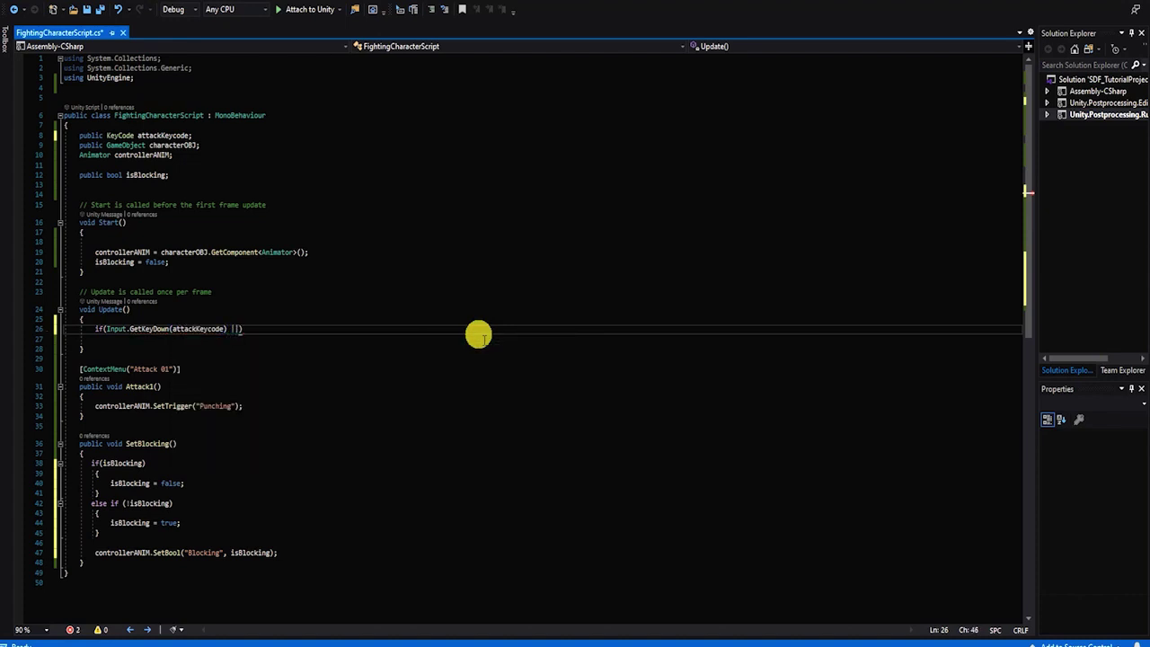
text(|| Input)
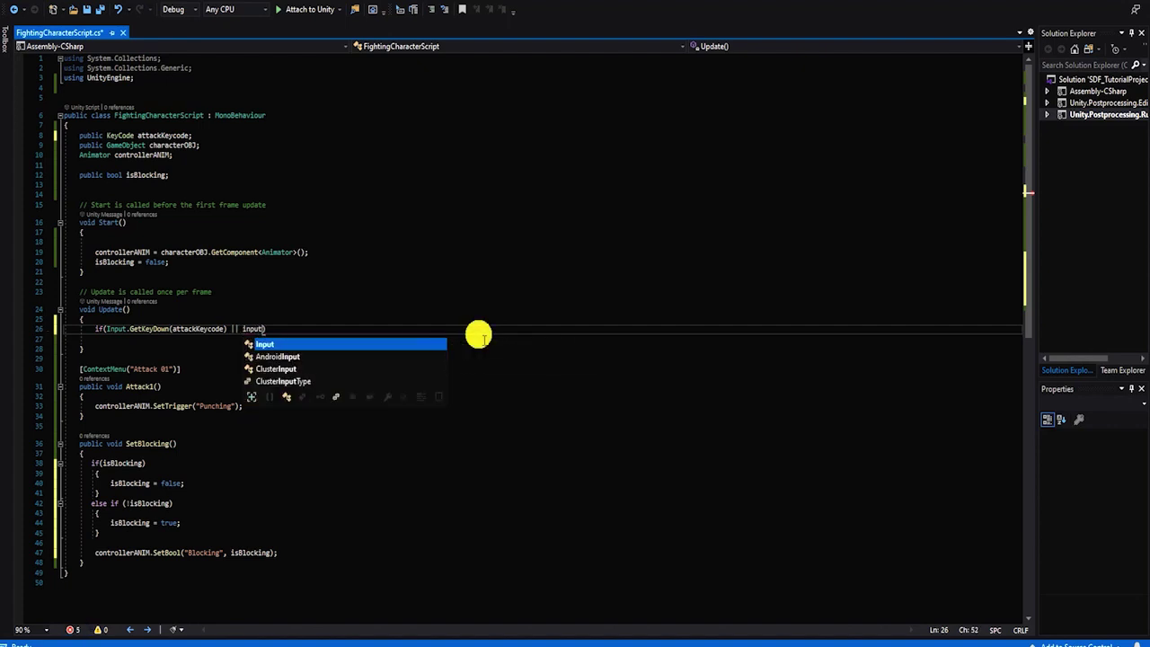
text(.get)
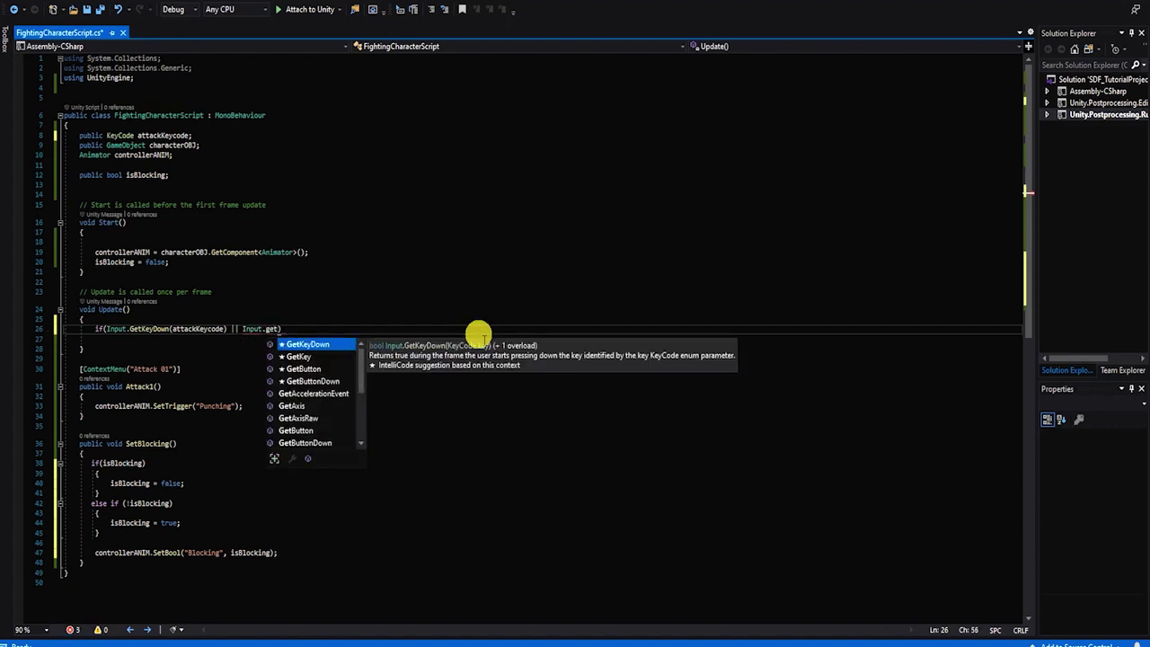
text(but)
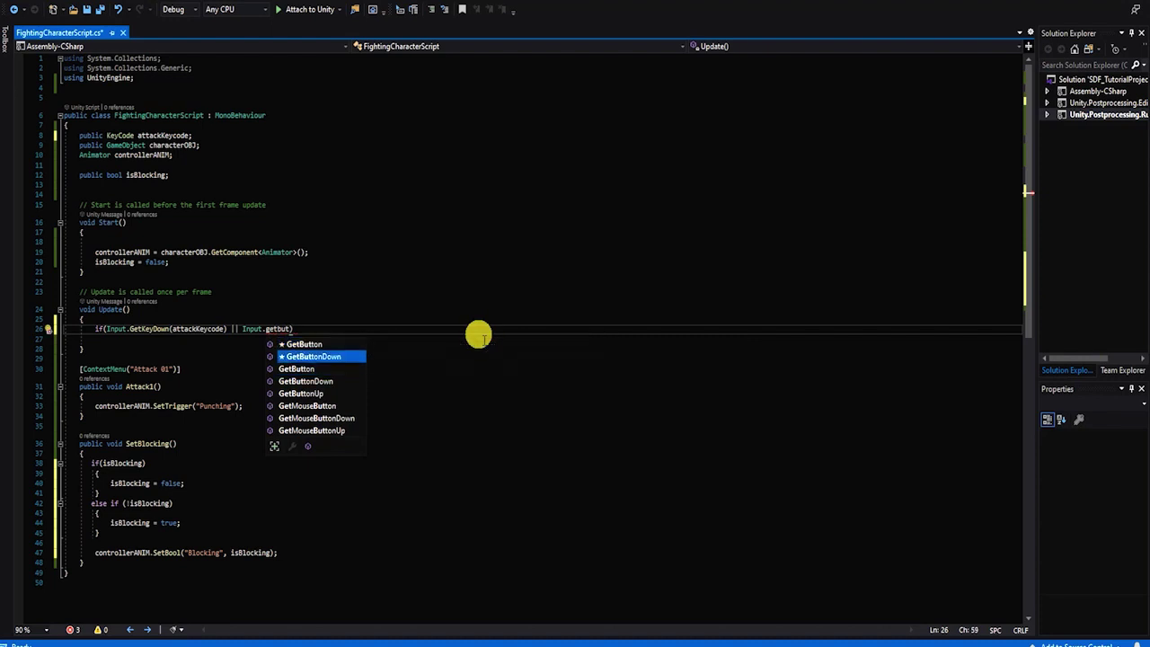
key(Tab)
text(())
key(Left)
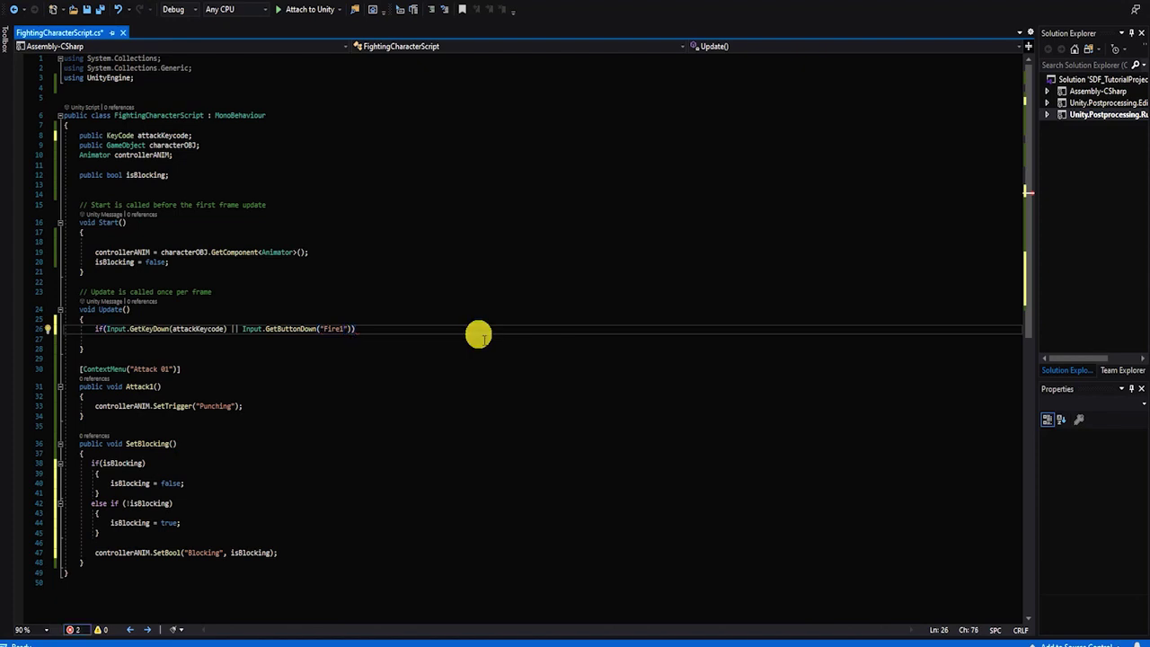
Call Attack1() inside the if block's body.
key(Return)
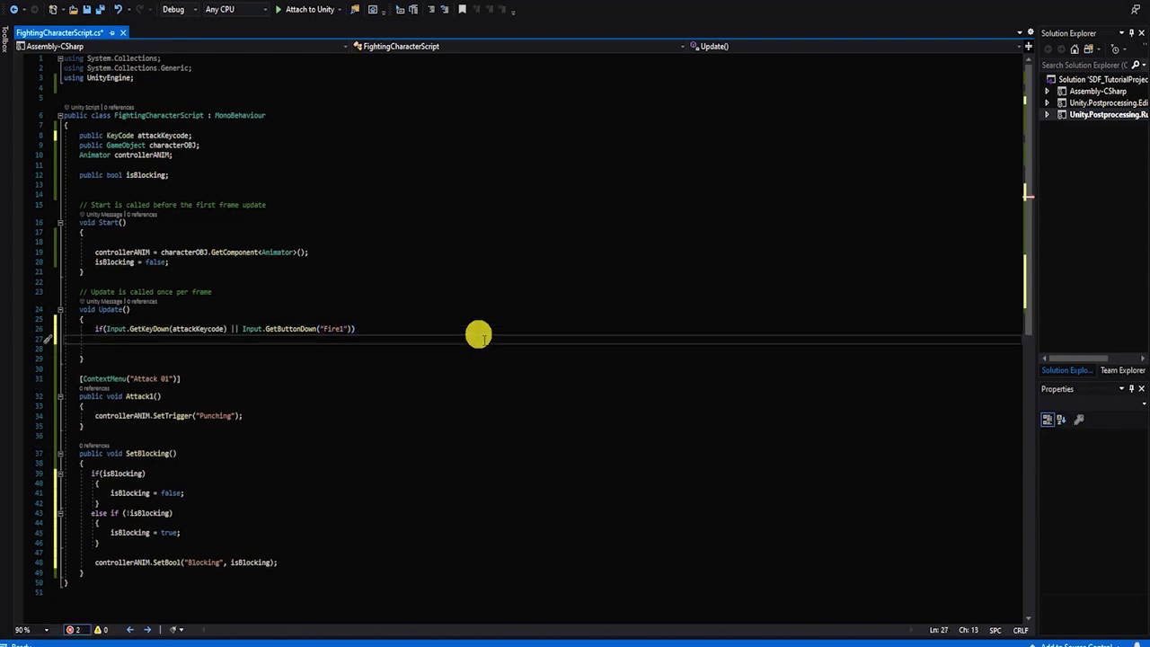
text({)
key(Return)
text(atta)
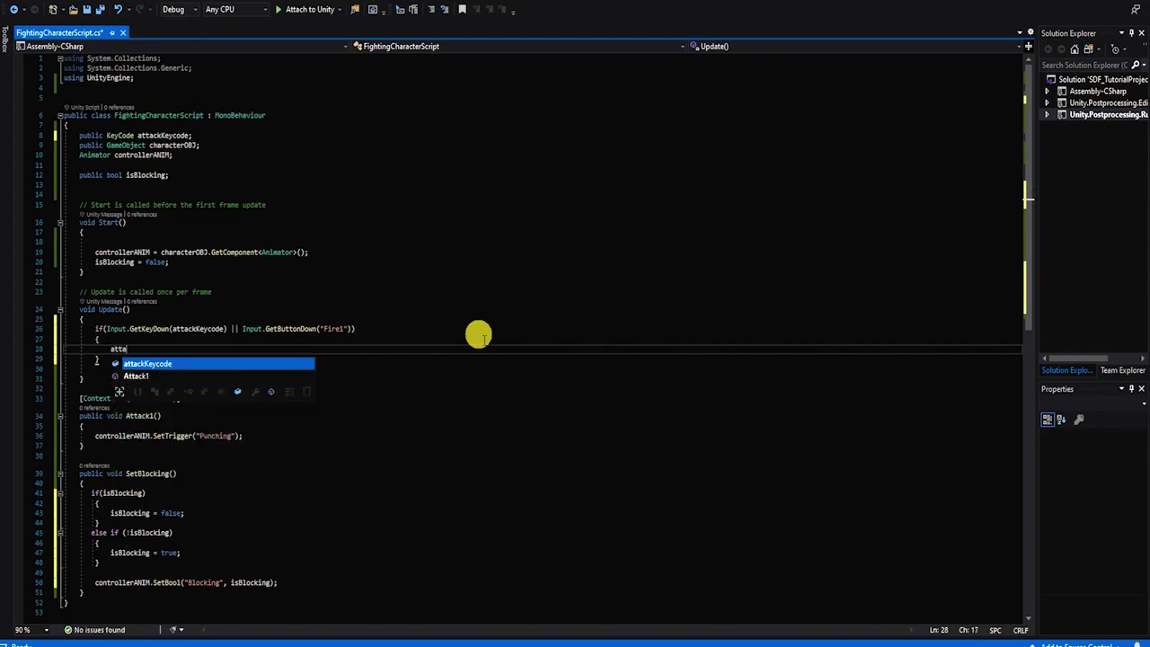
key(Down)
key(Tab)
text(();)
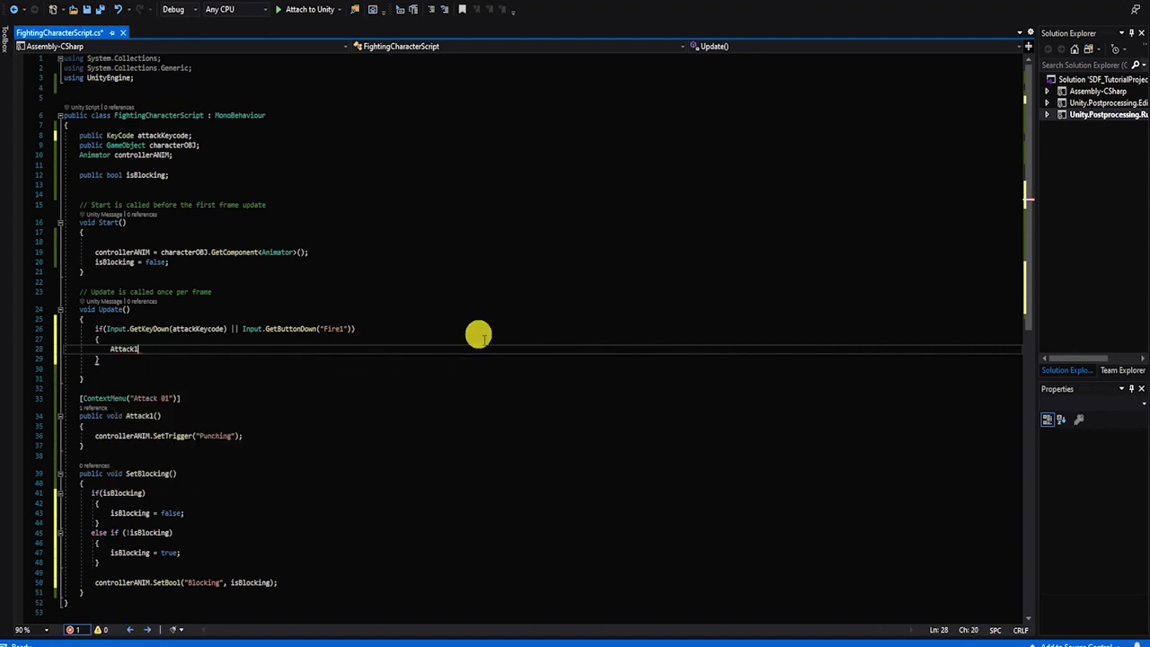